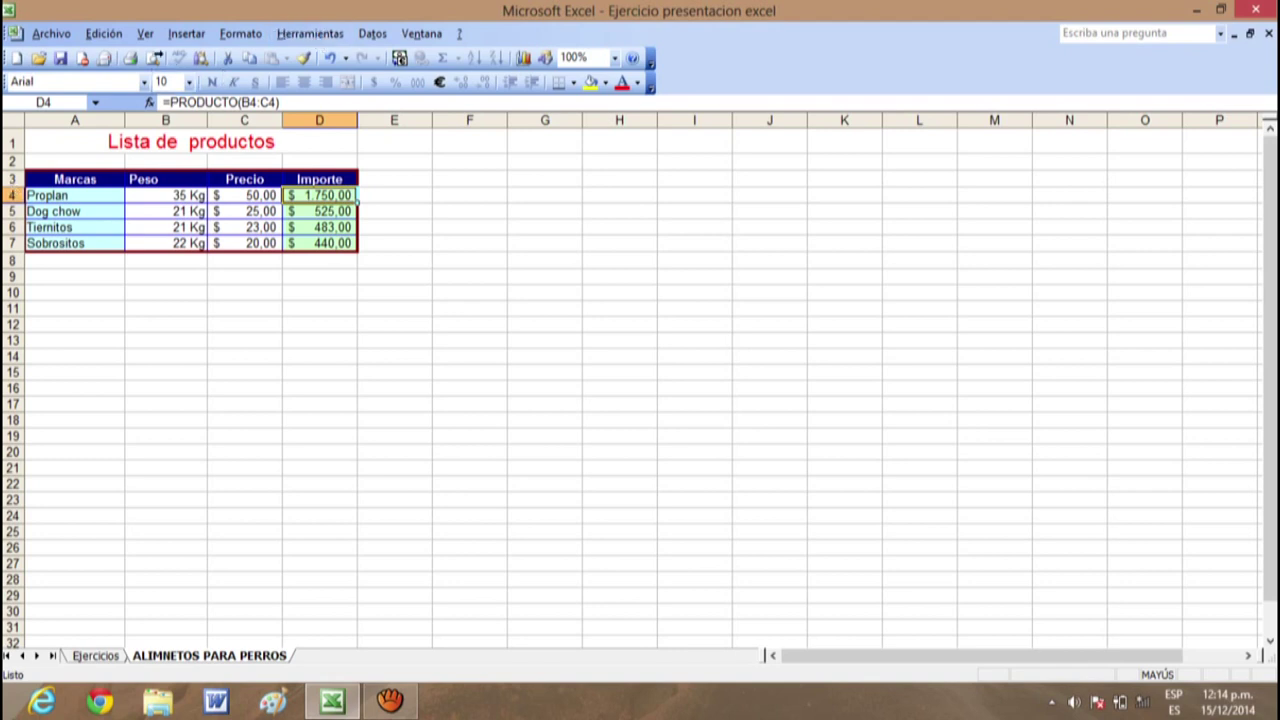
Step: Open the Archivo menu for the 'ALIMNETOS PARA PERROS' product workbook
click(55, 35)
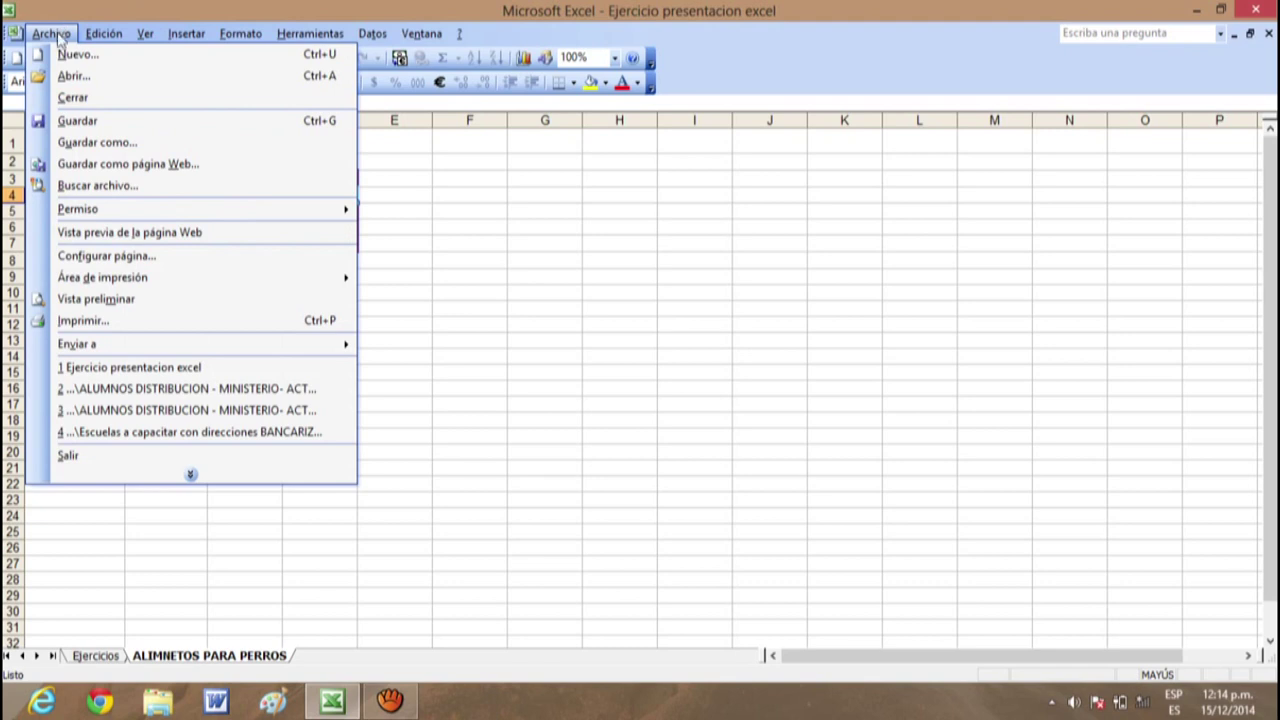
Step: Start Guardar como, view and close the Mis documentos folder properties, then reopen Herramientas
click(145, 149)
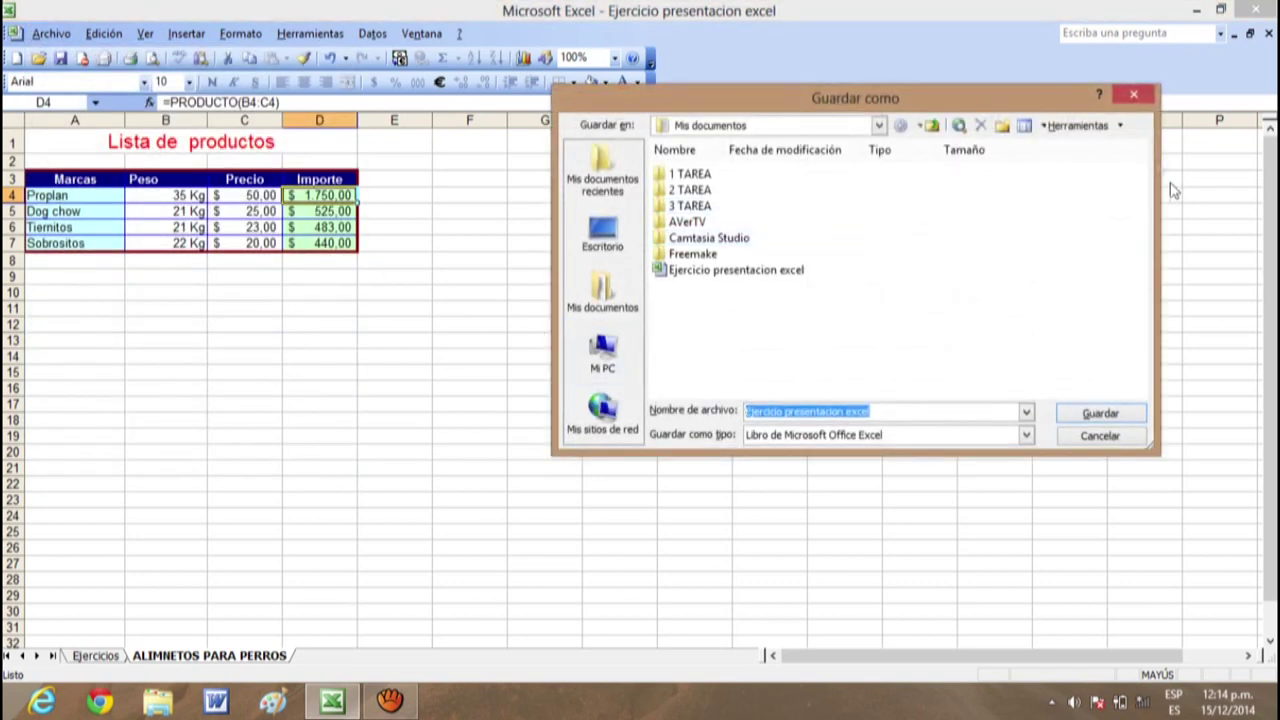
click(1105, 128)
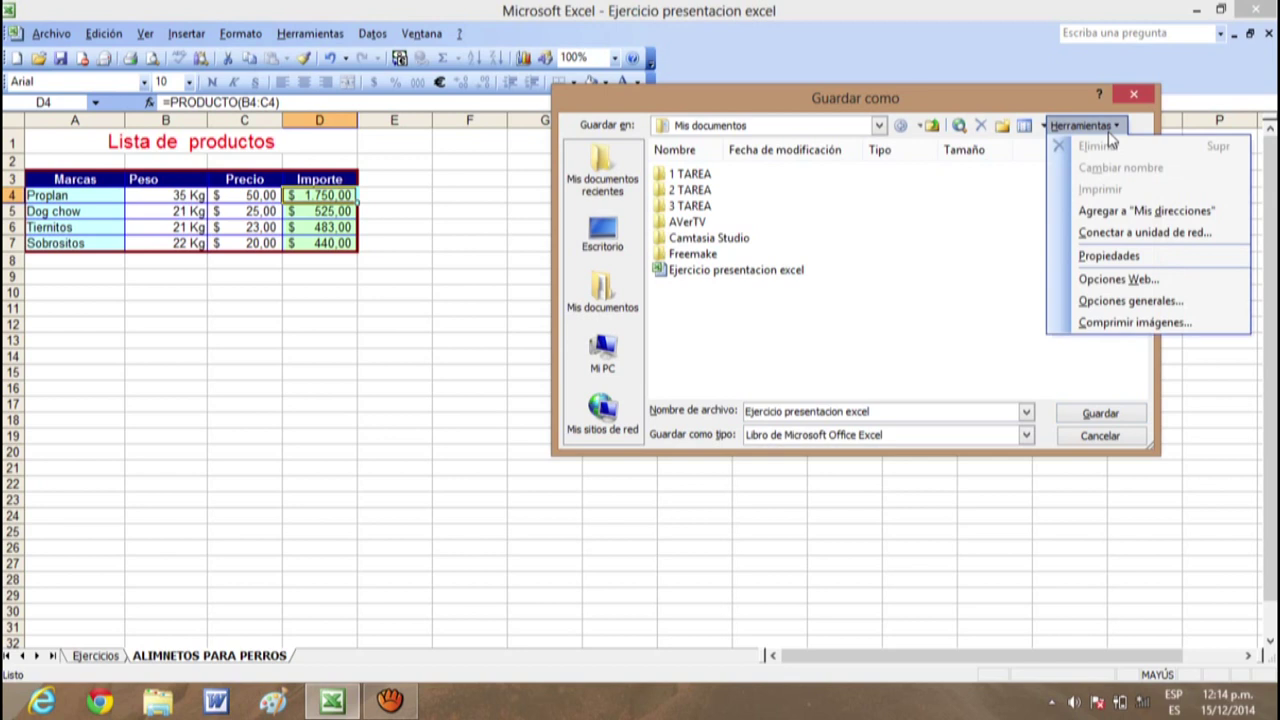
click(1110, 256)
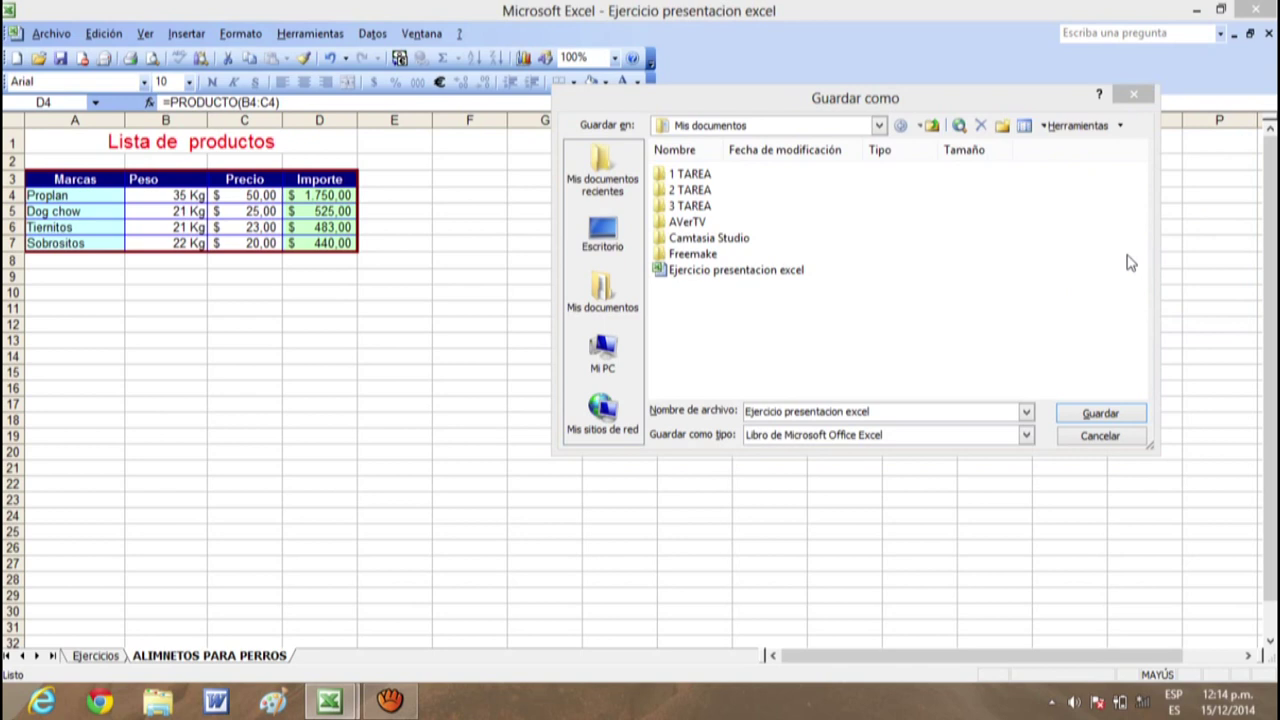
drag(1128, 256, 1058, 222)
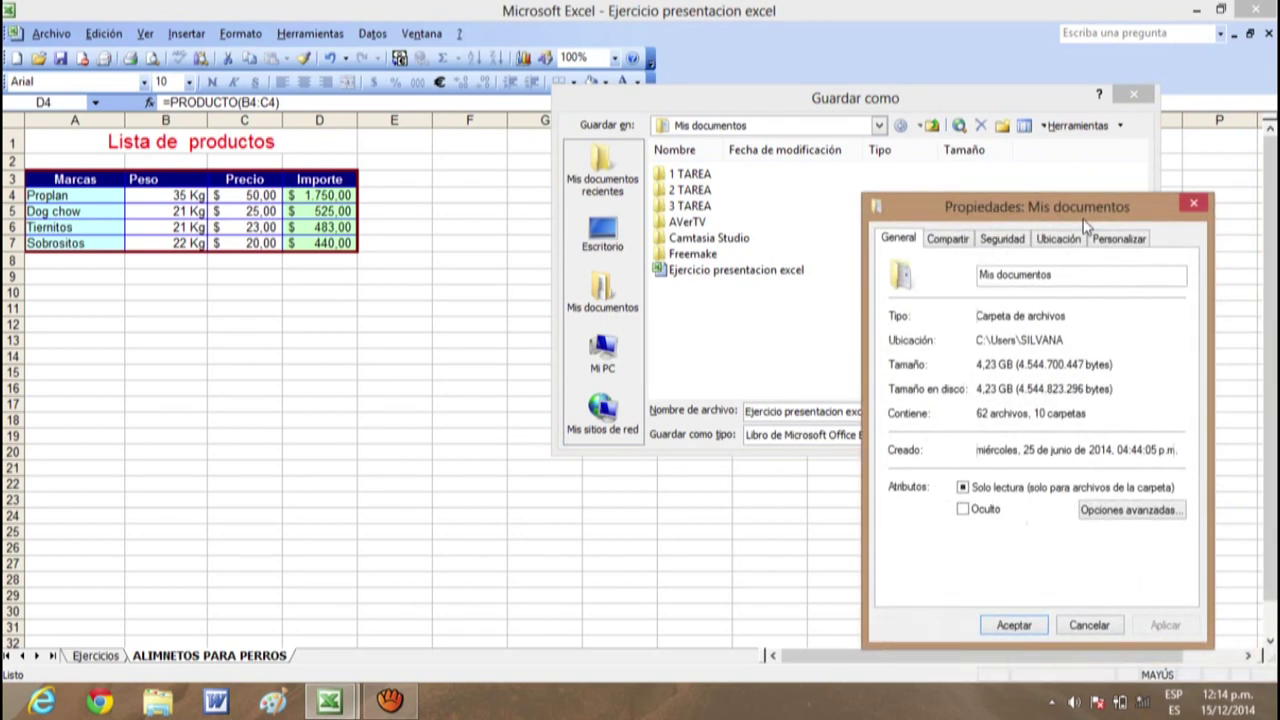
click(1192, 204)
click(1115, 127)
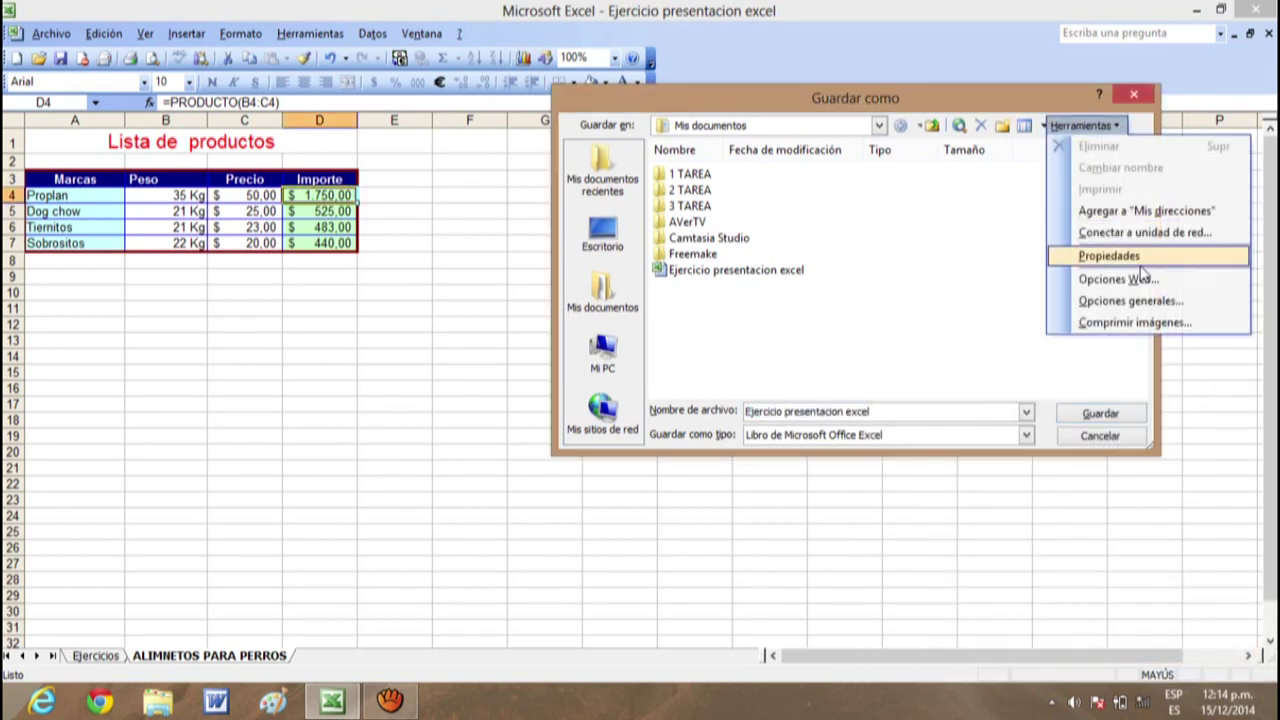
Step: Open Opciones generales and click into the opening and writing password fields
click(1114, 304)
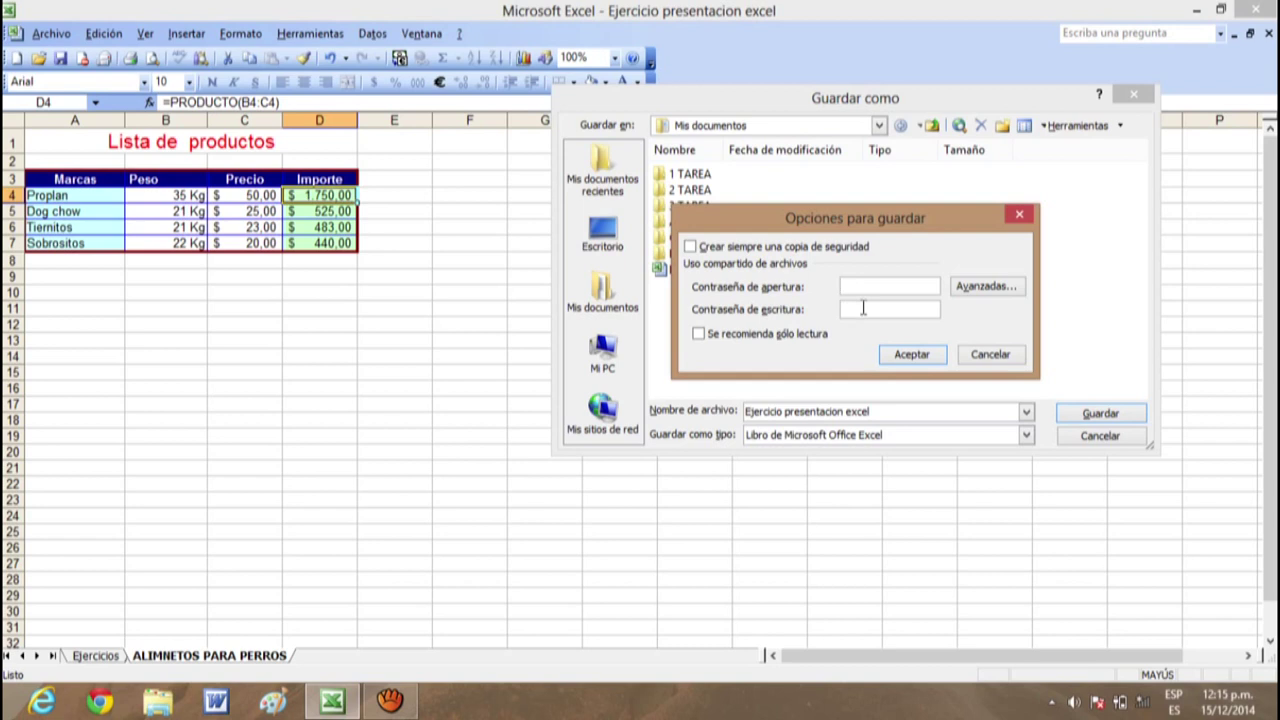
click(878, 287)
click(871, 310)
Step: Enter the opening and writing passwords and submit them with Aceptar
click(860, 288)
click(903, 307)
click(935, 365)
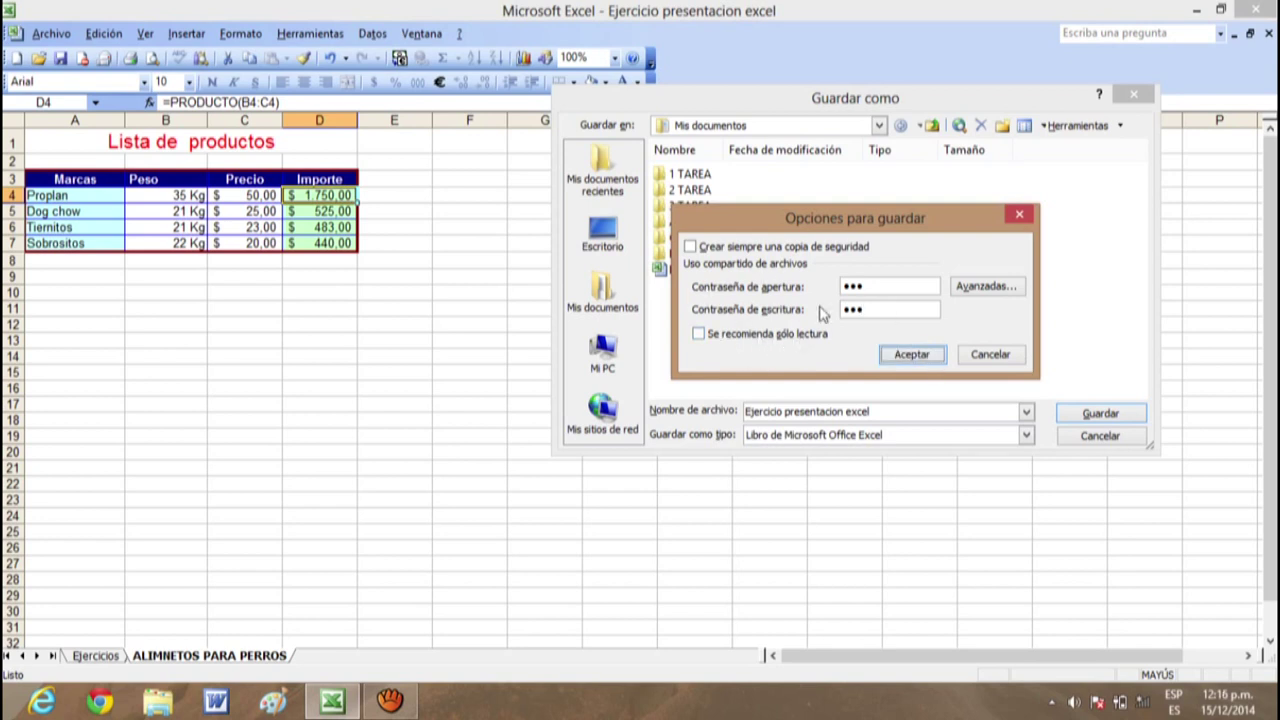
click(921, 362)
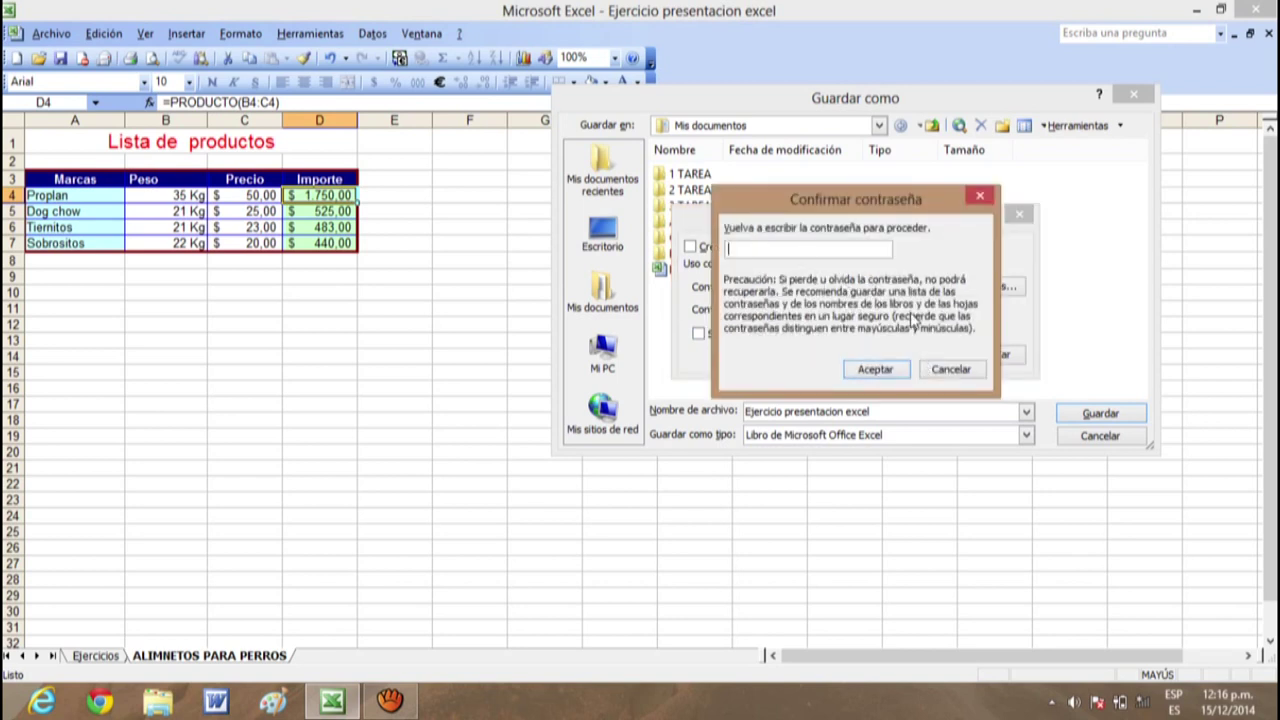
Step: Retype the opening and writing passwords to confirm them
click(874, 369)
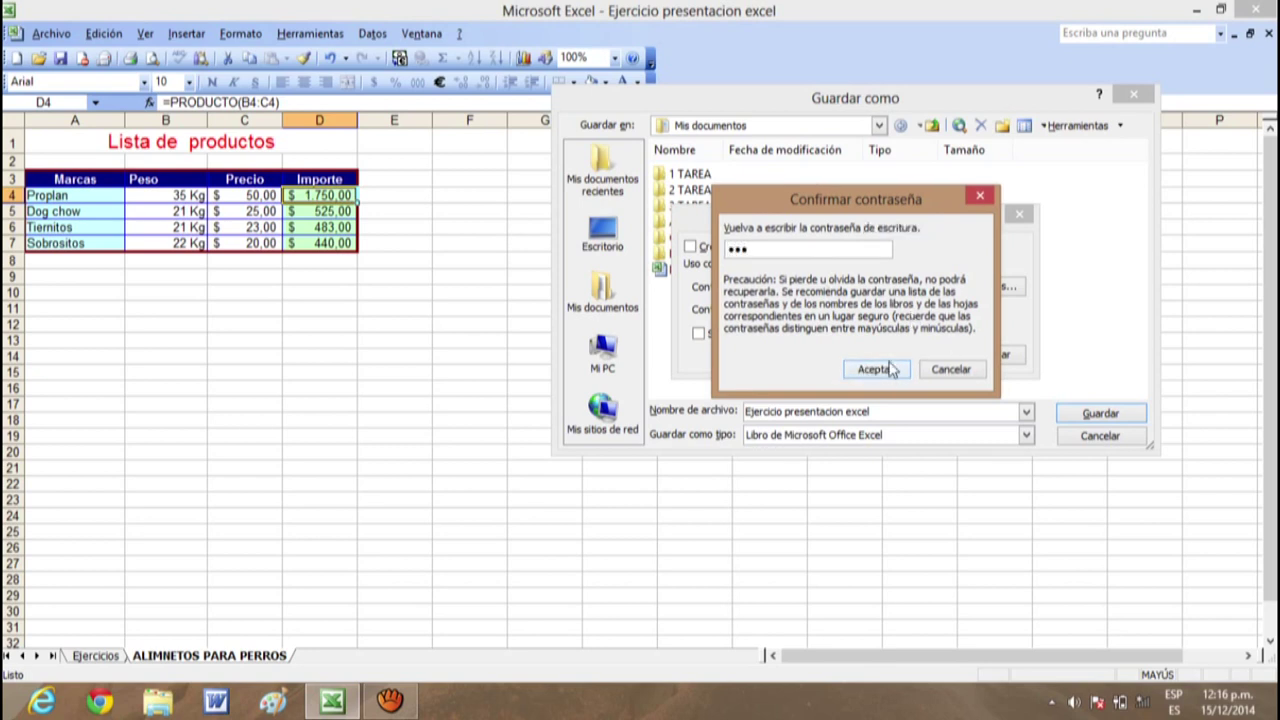
click(889, 370)
Step: Append ' CON PASS' to the file name 'Ejercicio presentacion excel'
click(830, 416)
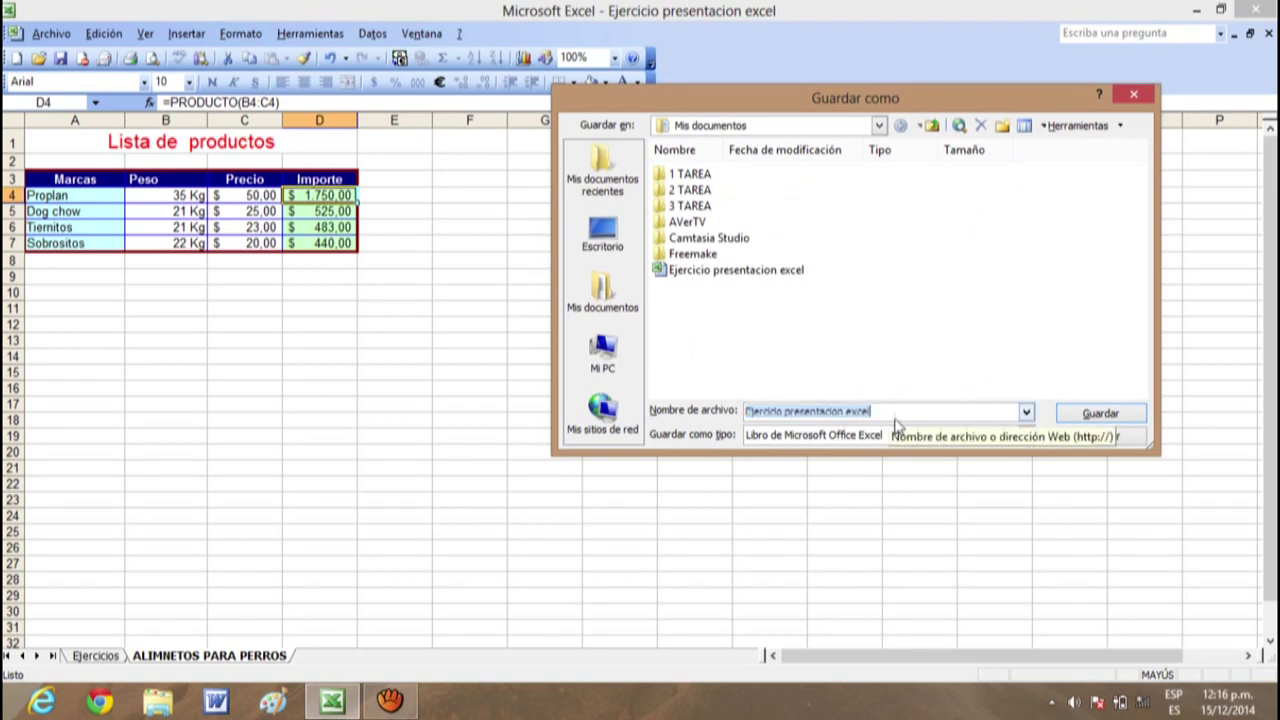
click(885, 413)
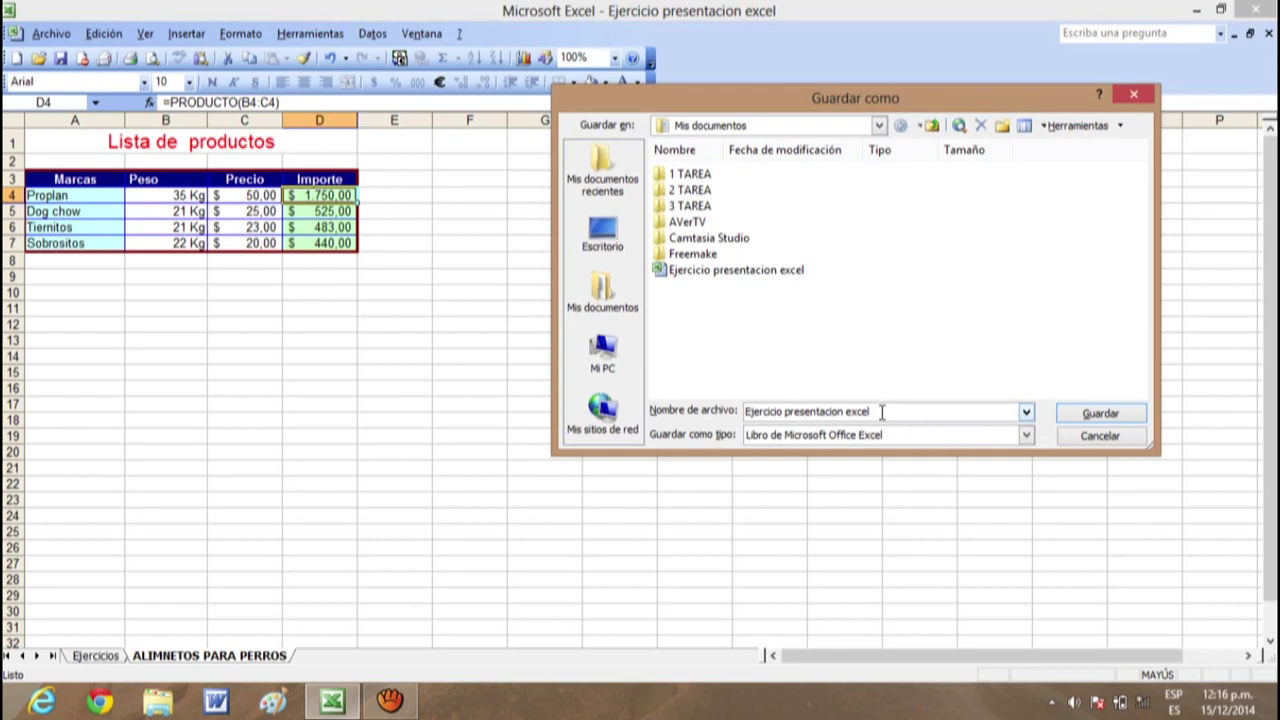
text(CON PASS)
Step: Save the workbook as 'Ejercicio presentacion excel CON PASS', close Excel and relaunch it
click(1105, 415)
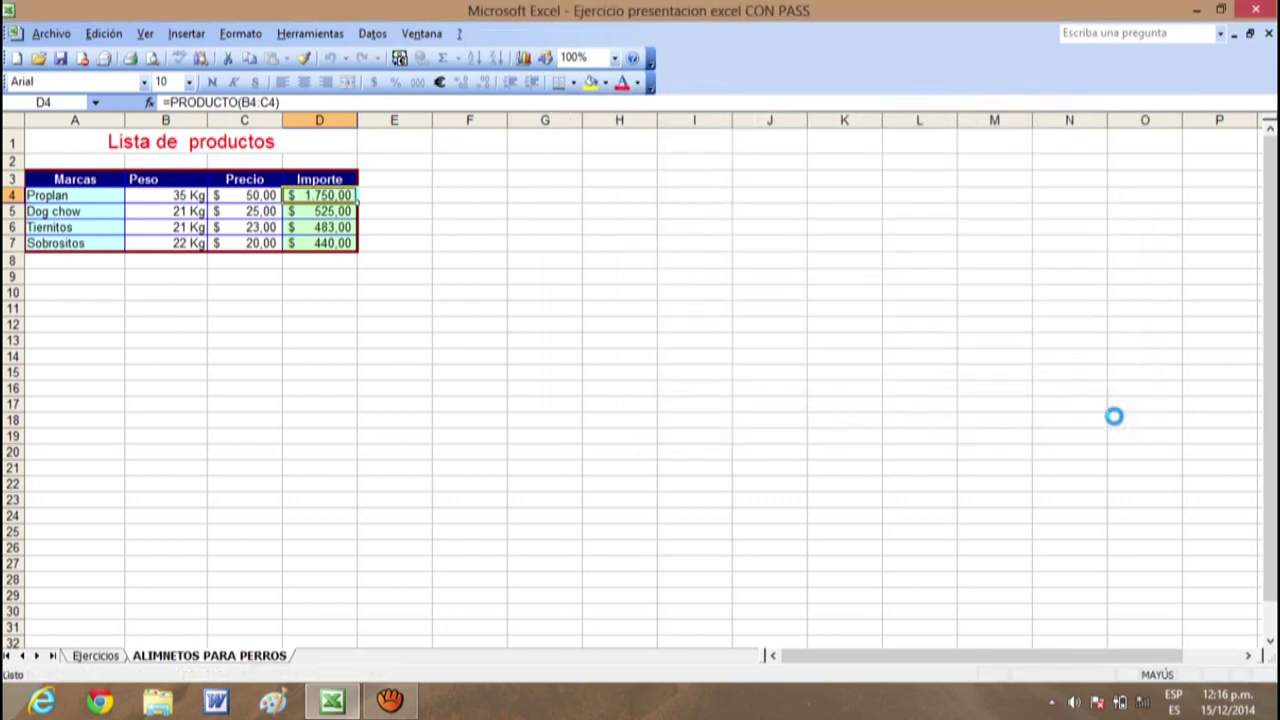
click(1256, 9)
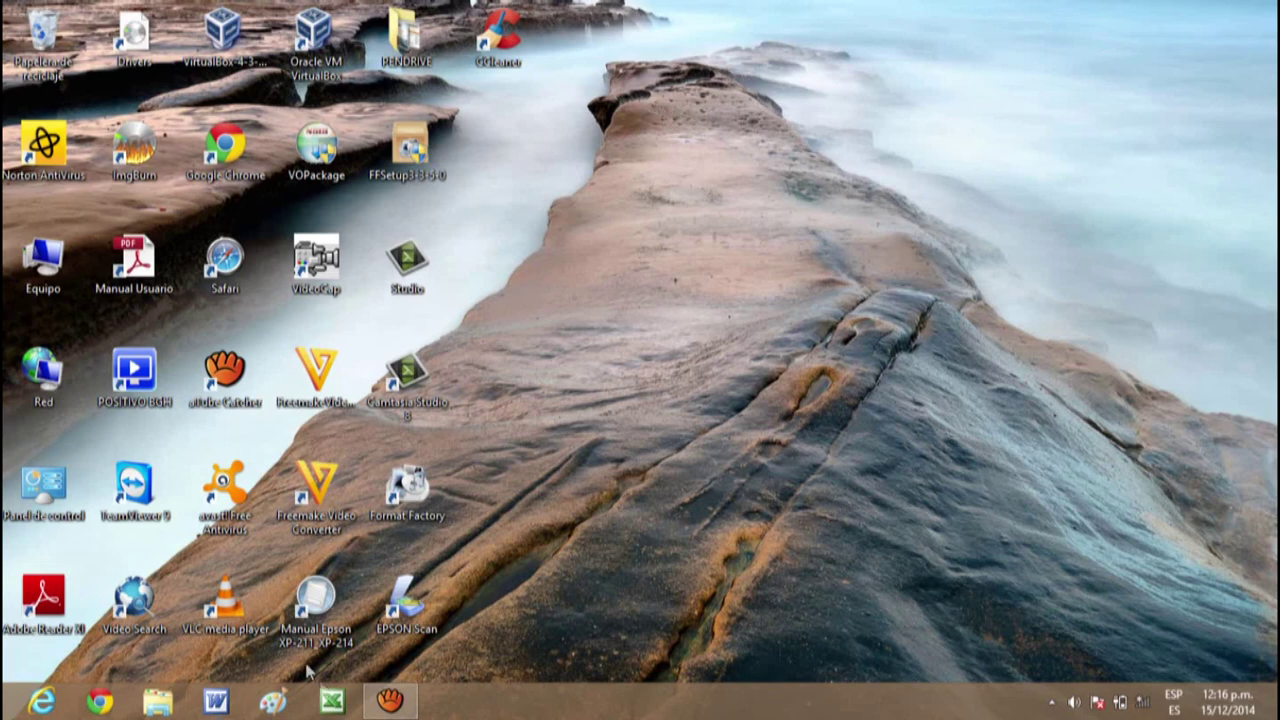
click(332, 700)
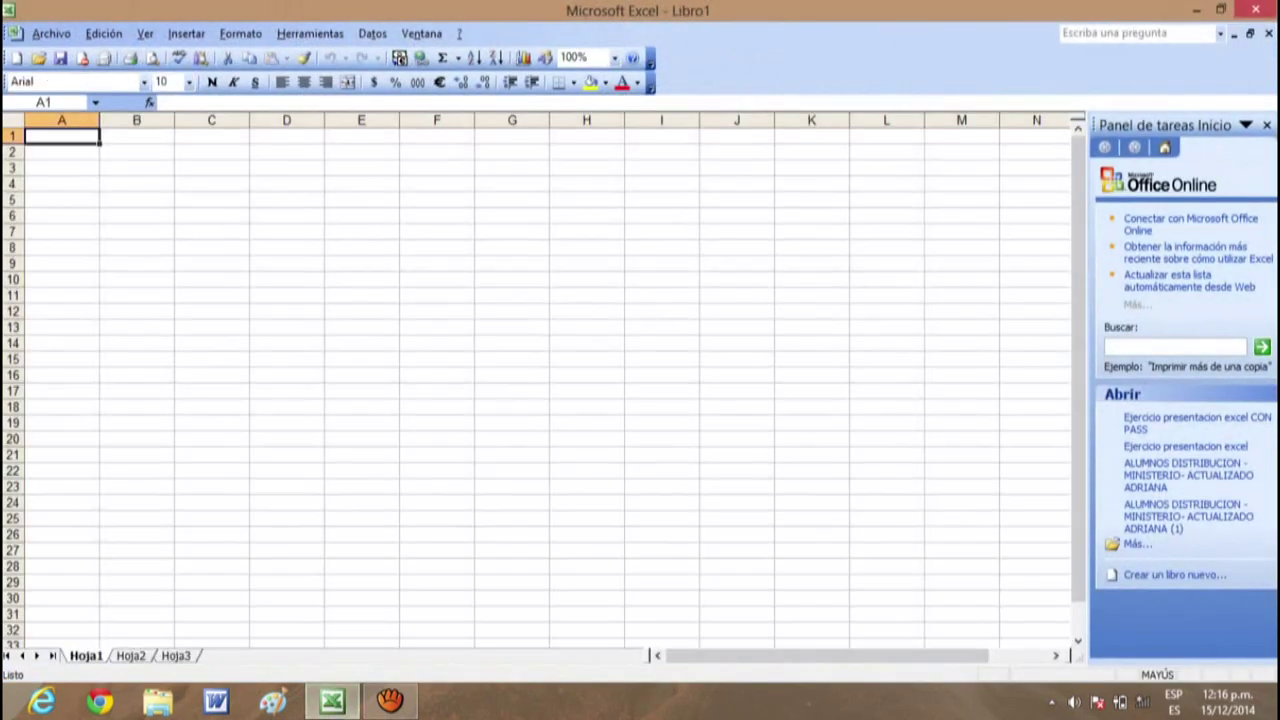
Step: Open the 'Ejercicio presentacion excel CON PASS' workbook via Archivo > Abrir
click(46, 36)
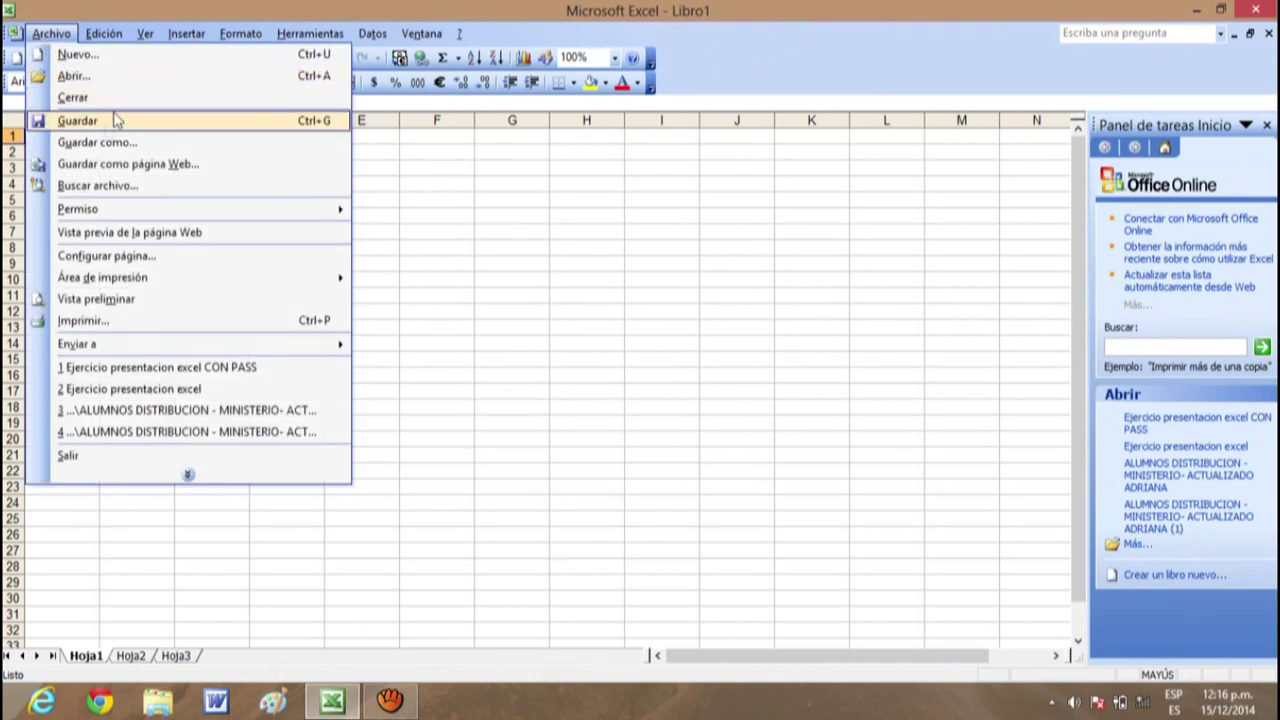
click(200, 78)
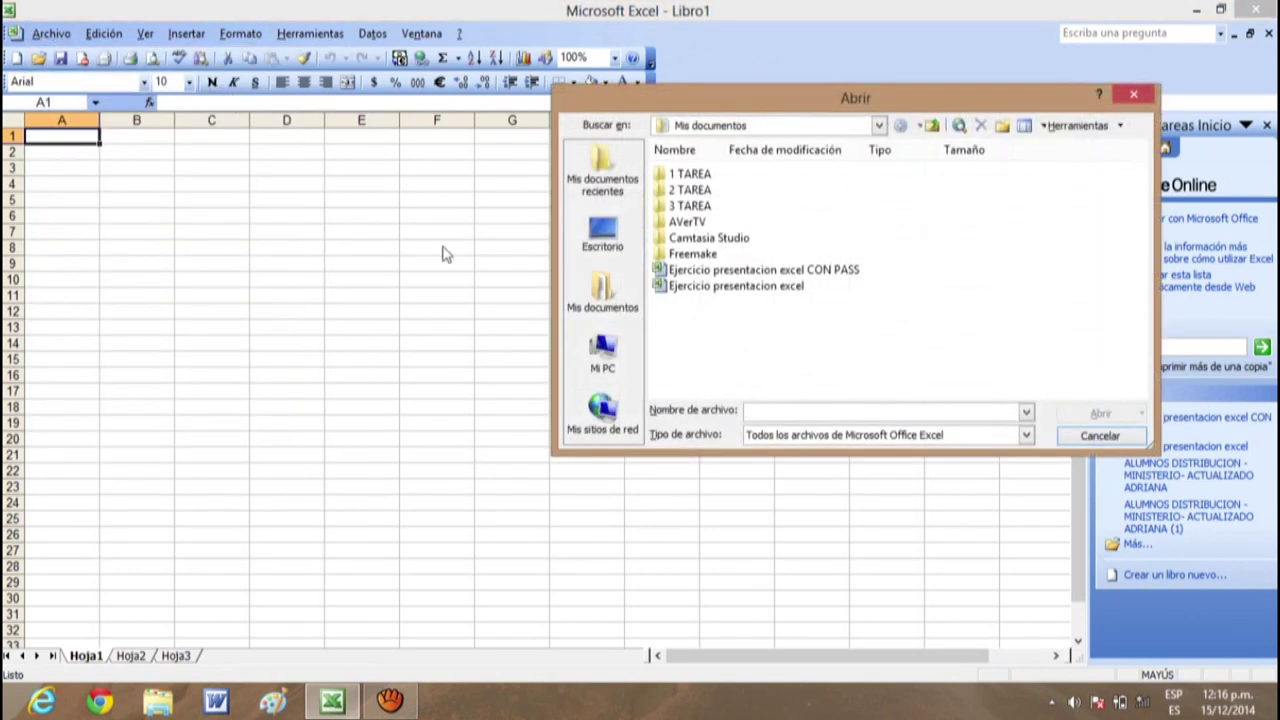
click(838, 272)
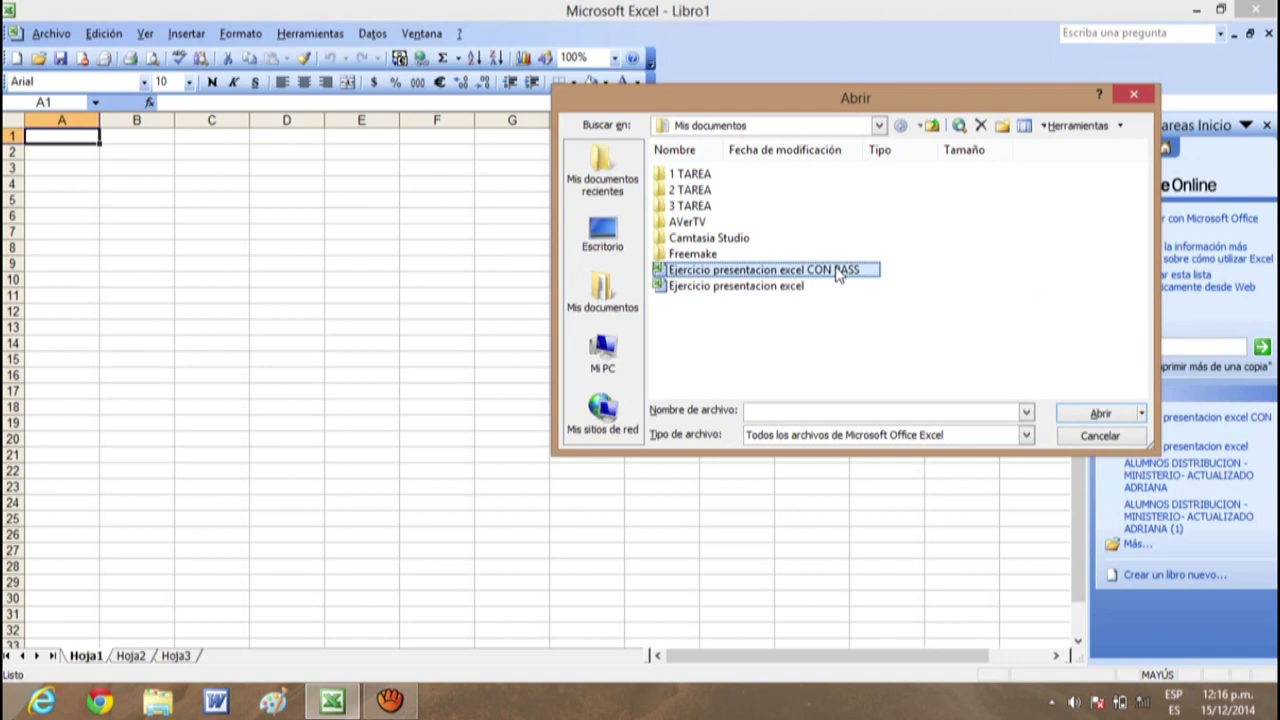
click(1092, 416)
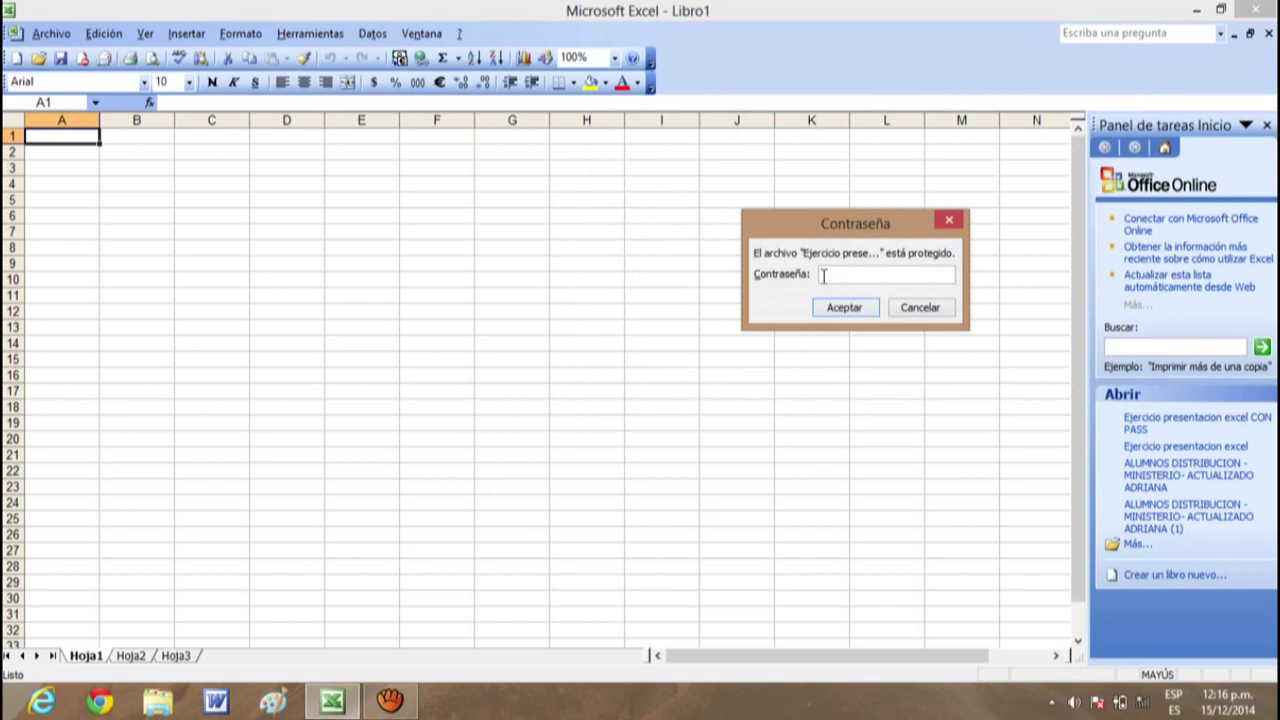
Step: Enter the opening password and the write-access password to load the workbook
click(842, 308)
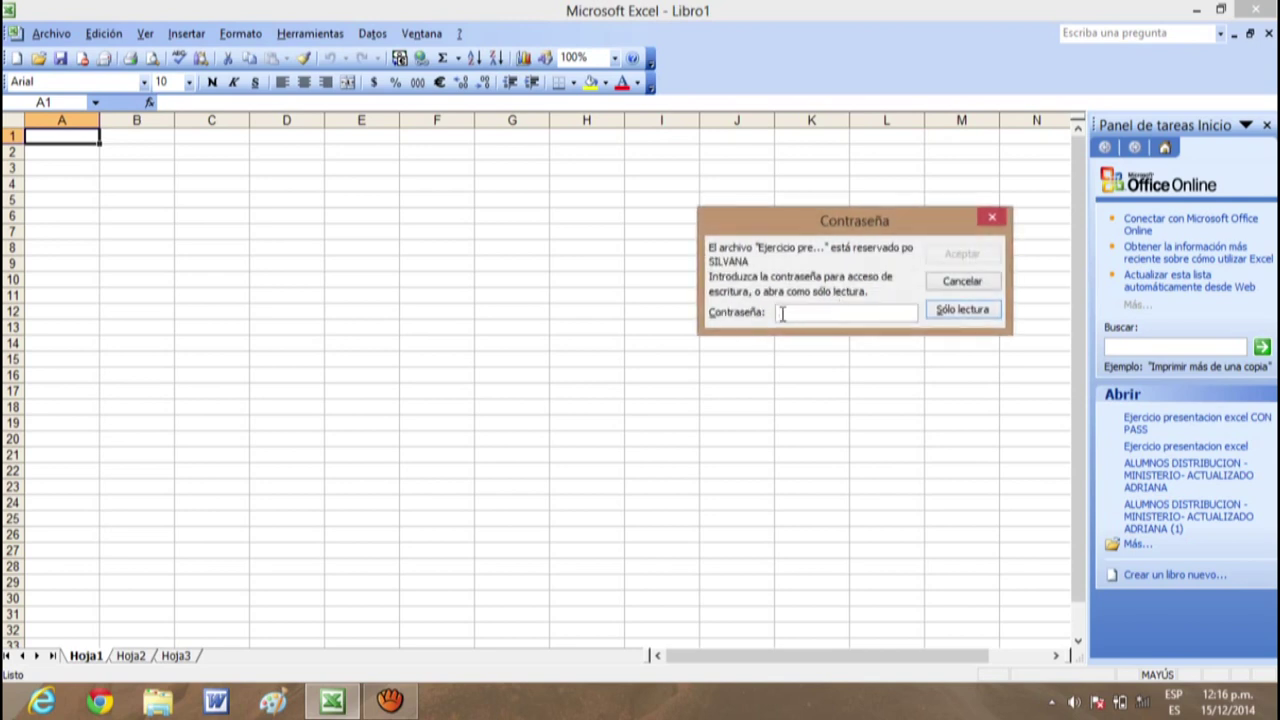
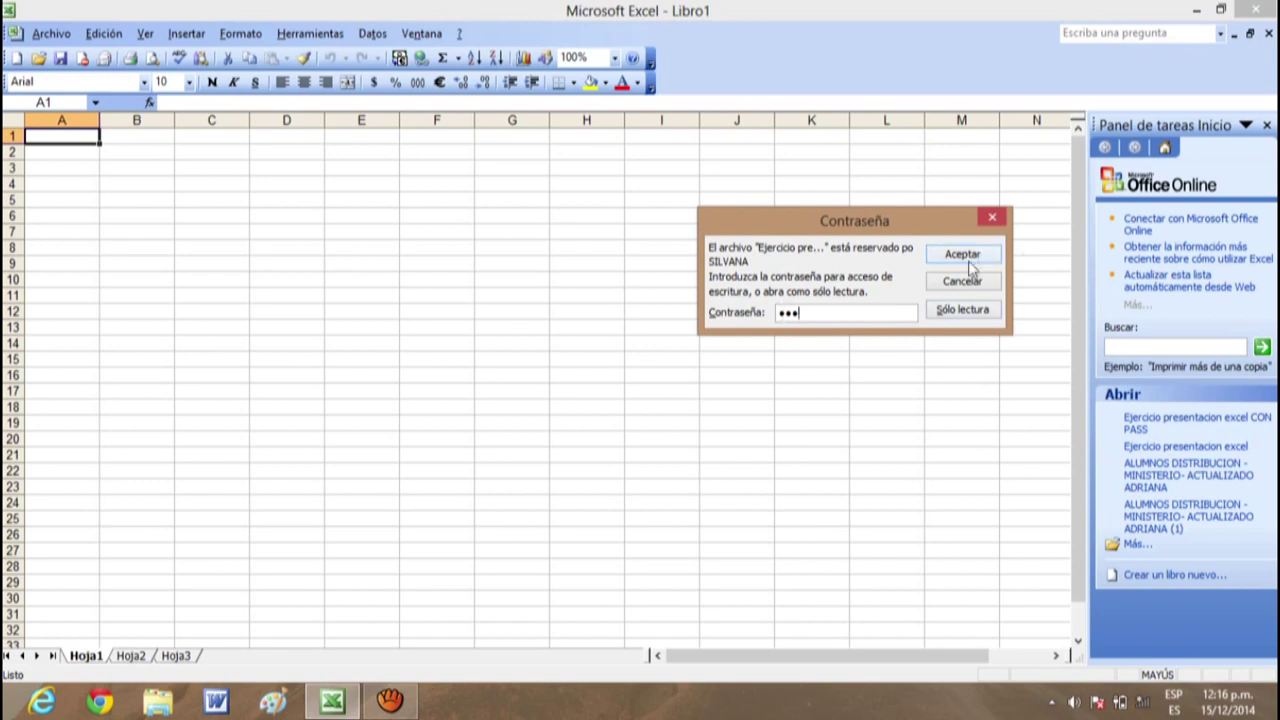
click(962, 255)
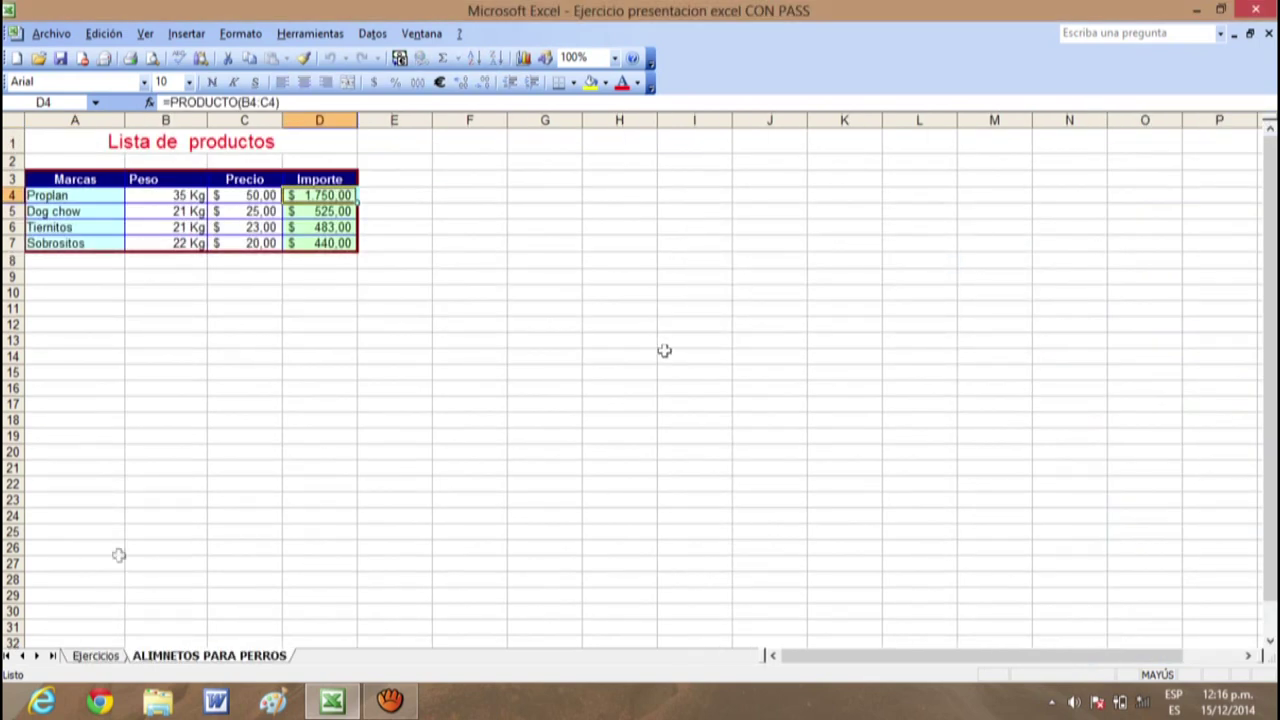
click(266, 193)
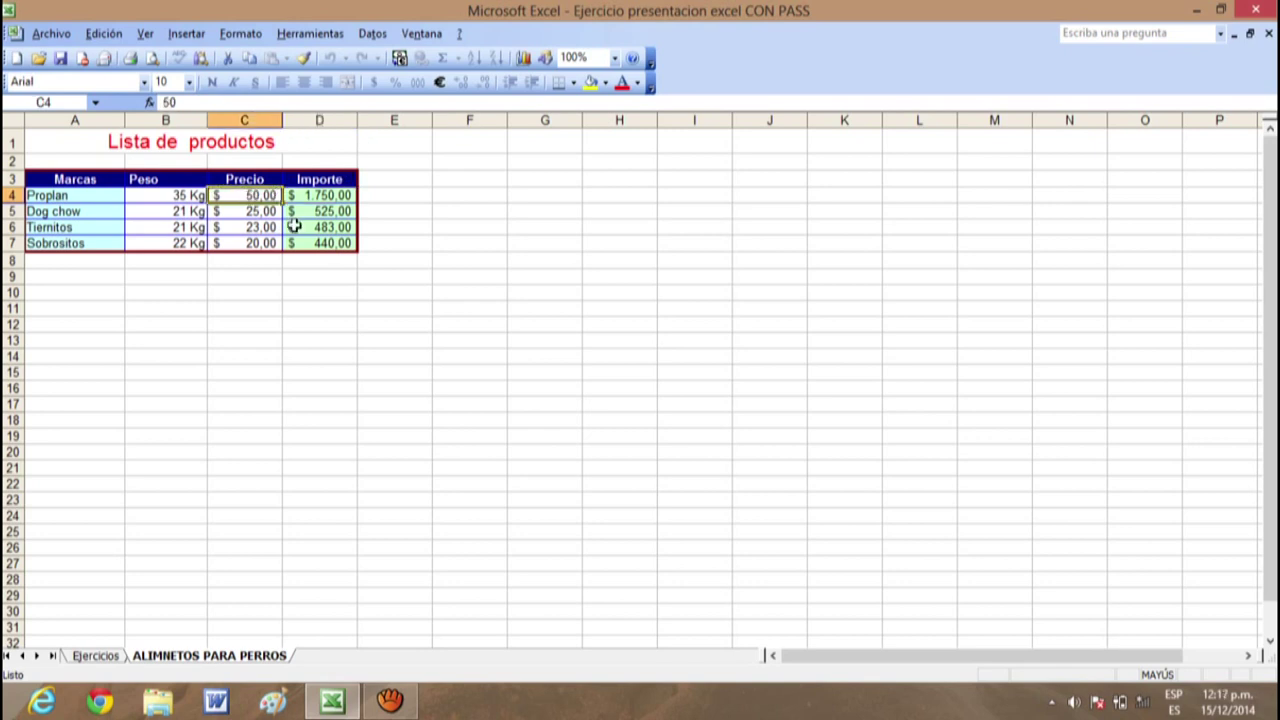
key(F2)
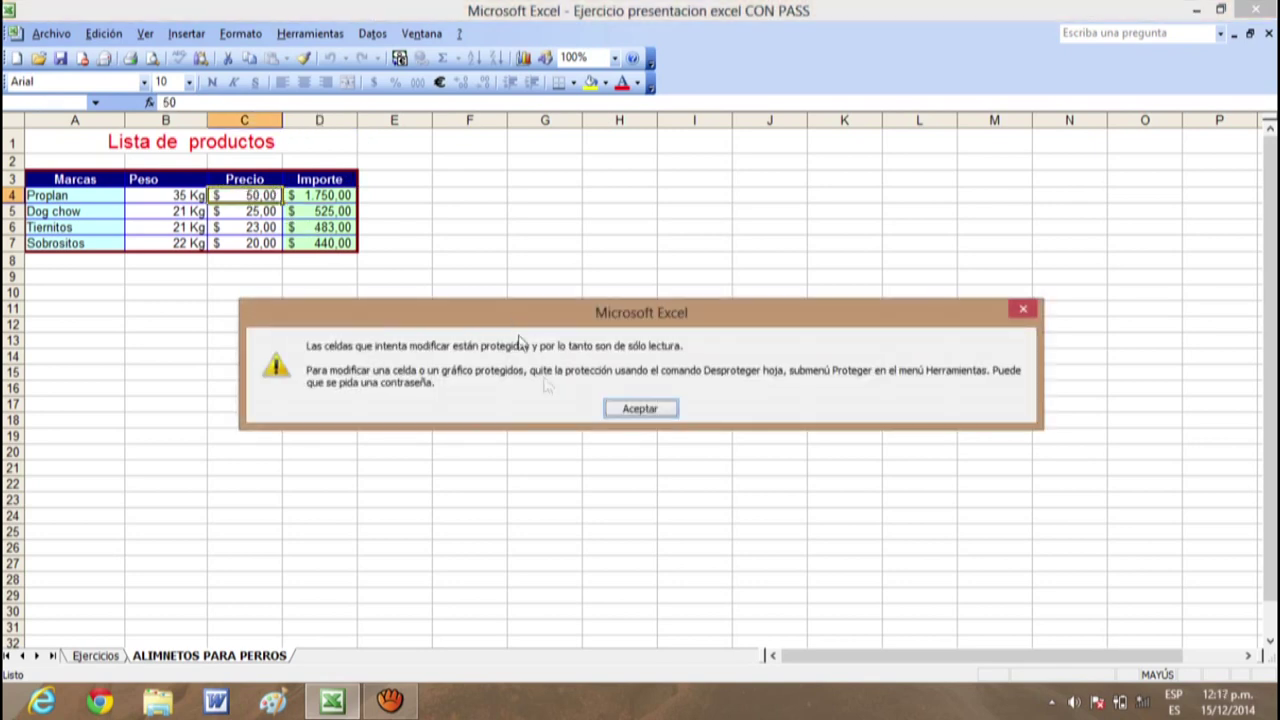
click(627, 410)
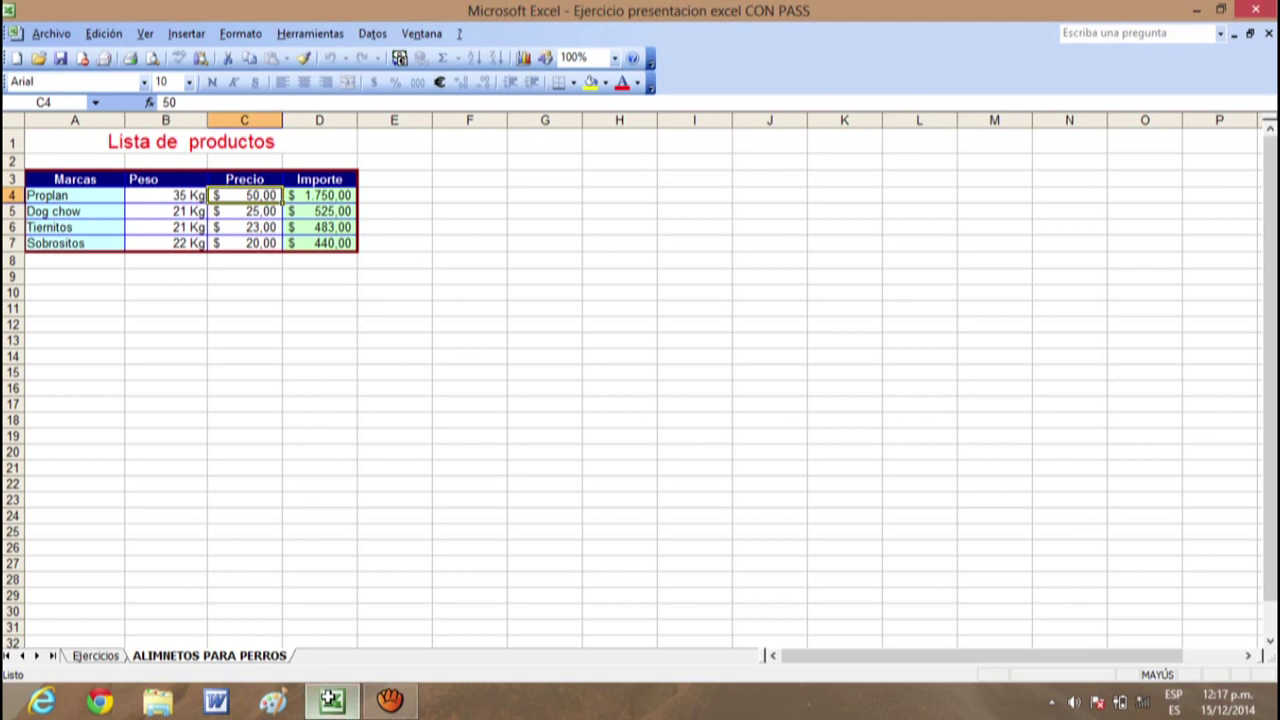
click(330, 700)
click(390, 703)
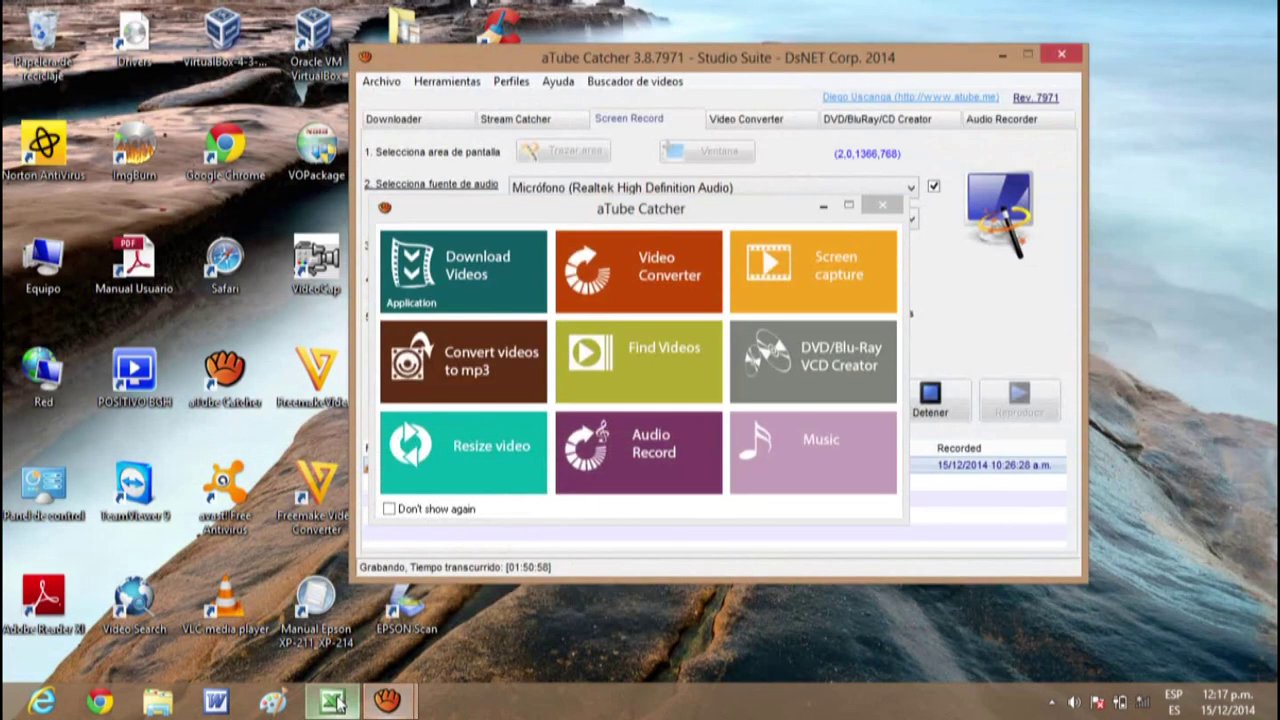
click(333, 700)
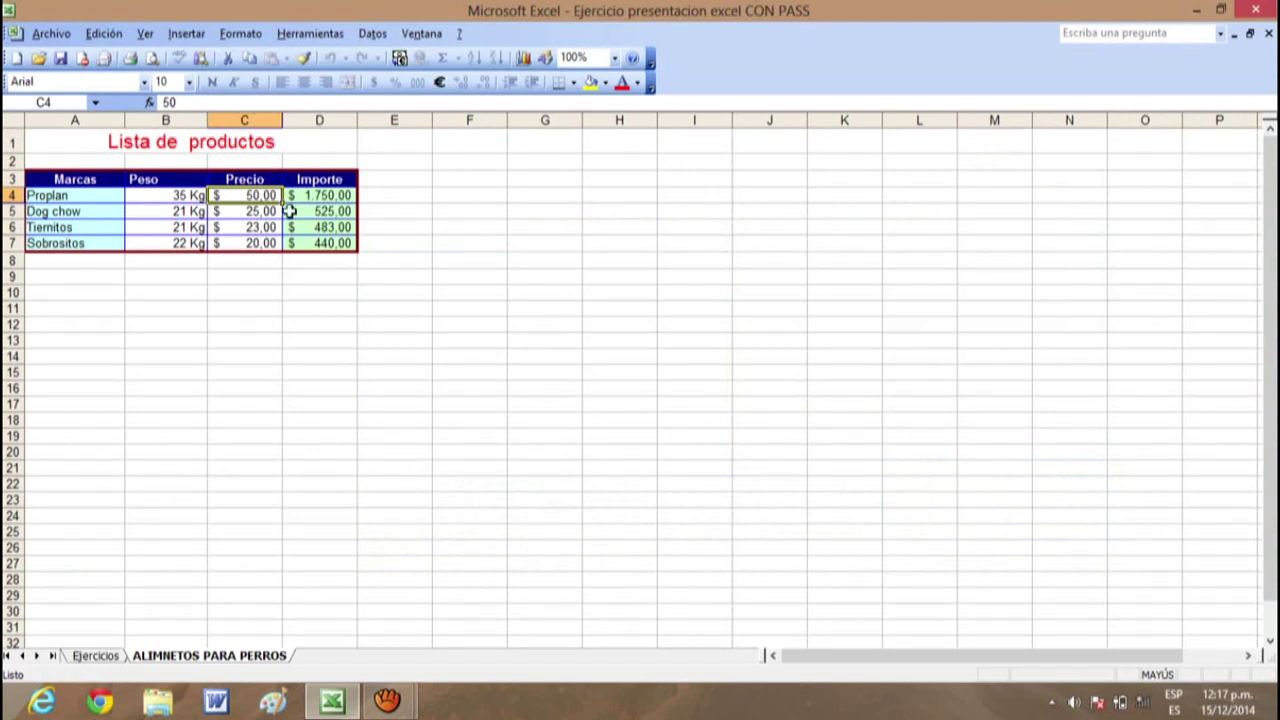
click(110, 658)
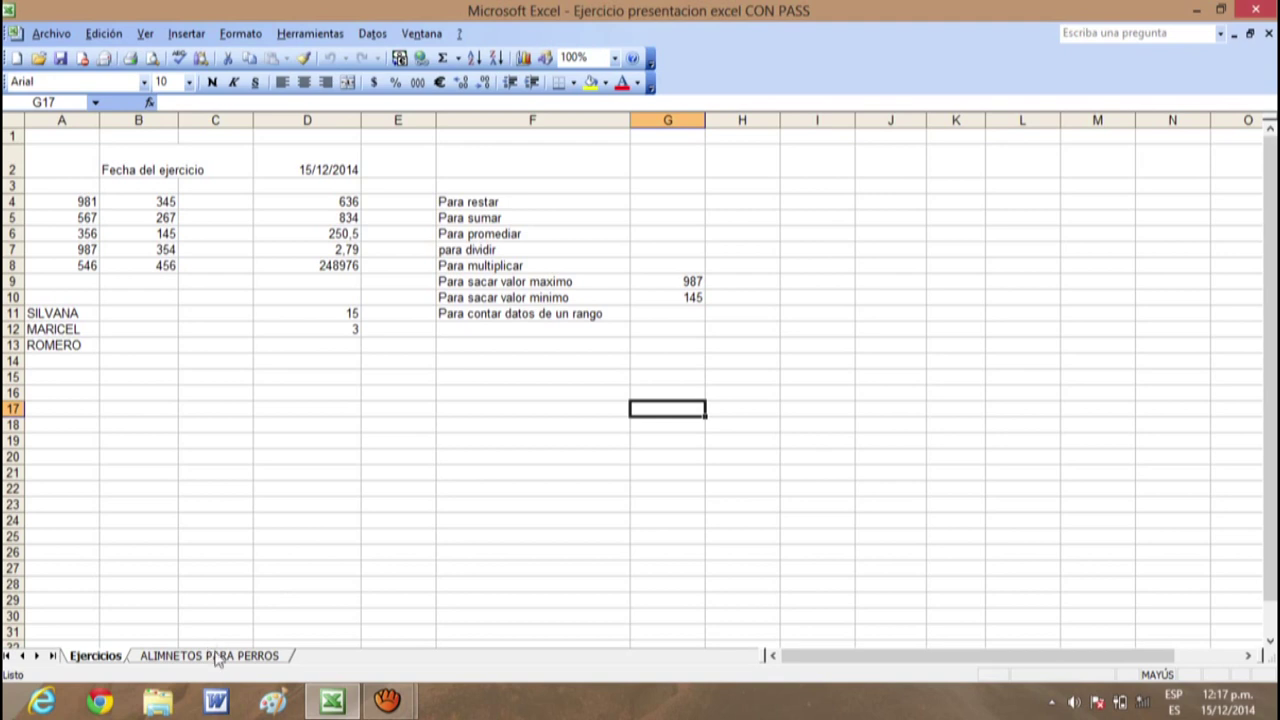
click(217, 658)
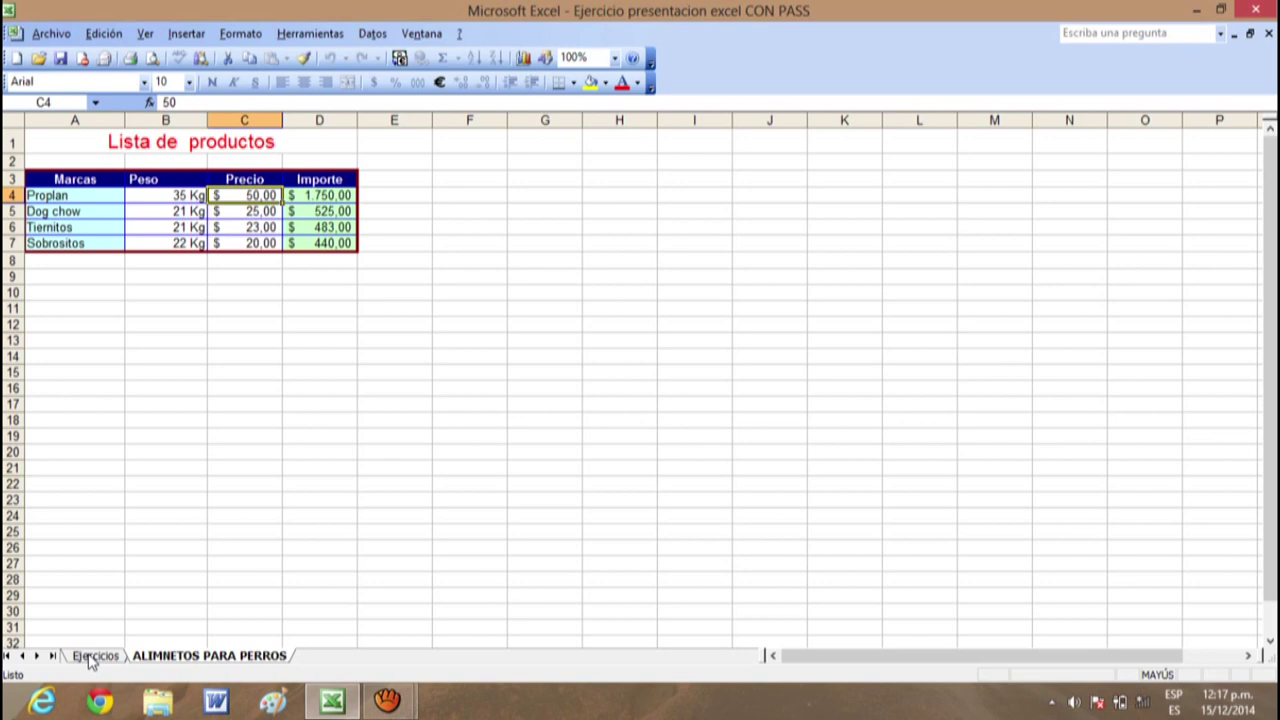
click(93, 656)
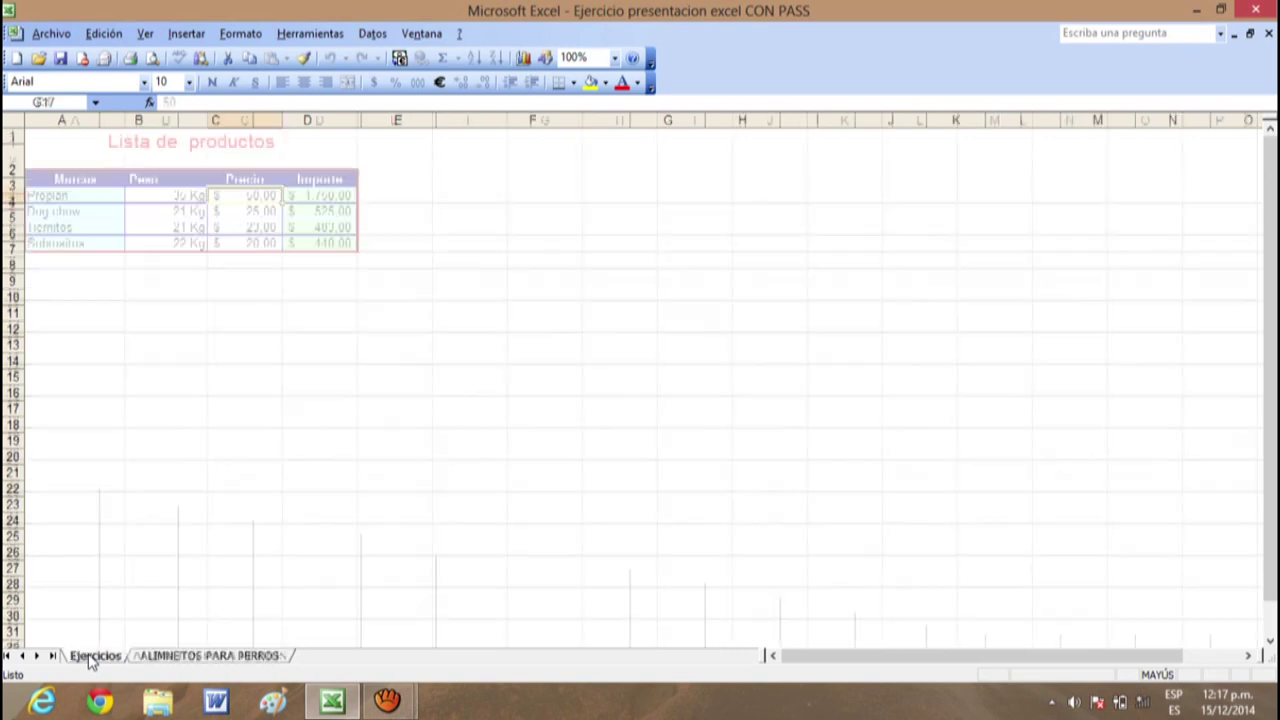
click(240, 655)
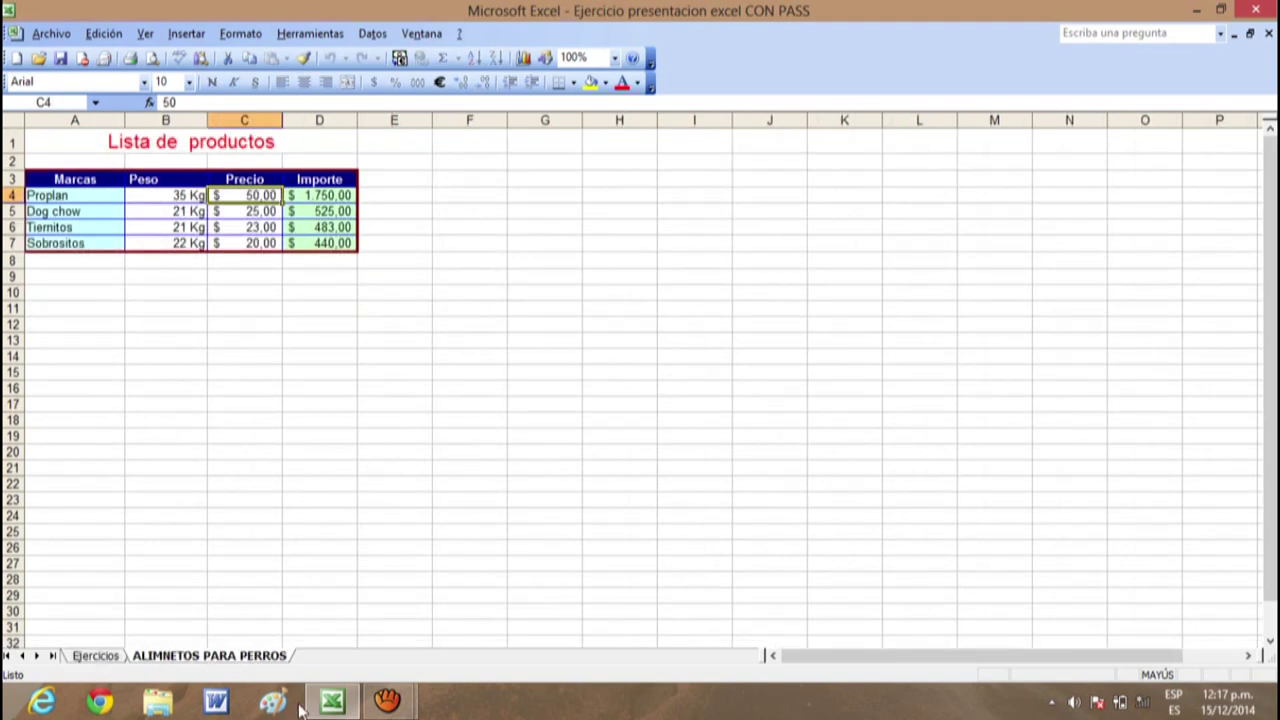
click(330, 700)
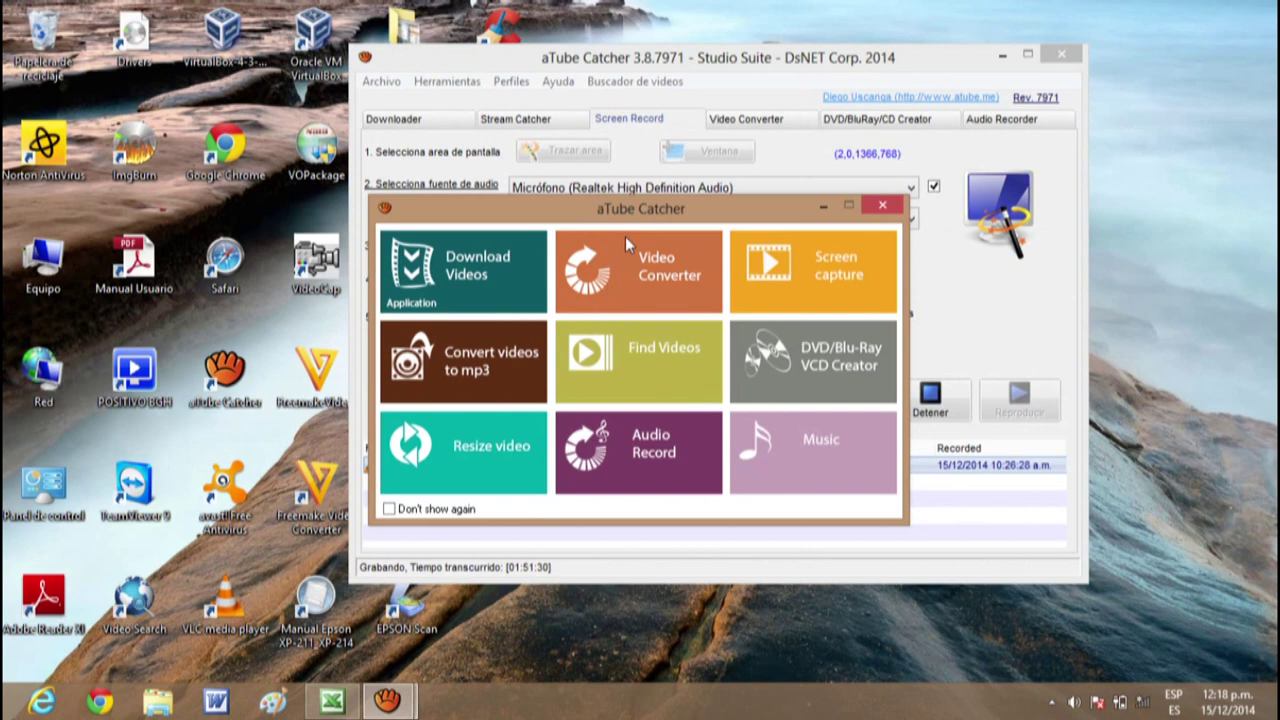
mouse_move(610, 208)
mouse_down()
mouse_move(352, 335)
mouse_move(595, 155)
mouse_move(622, 241)
mouse_up()
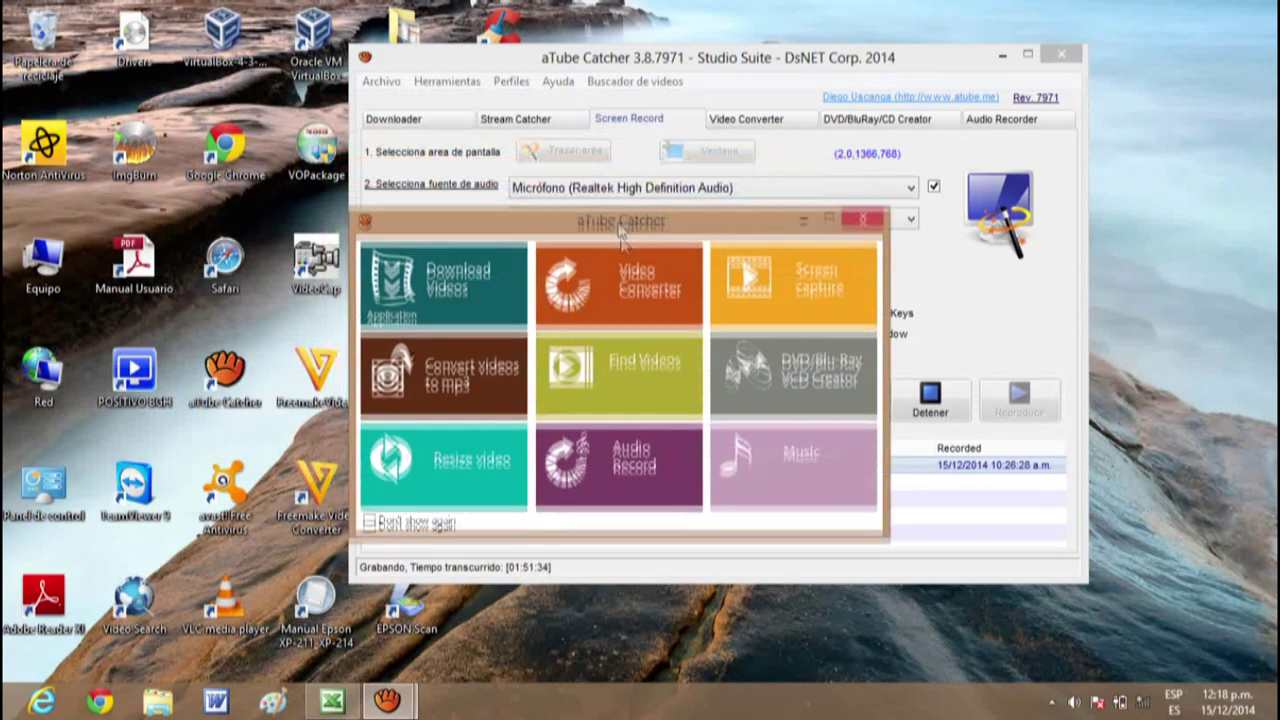
click(335, 703)
click(439, 374)
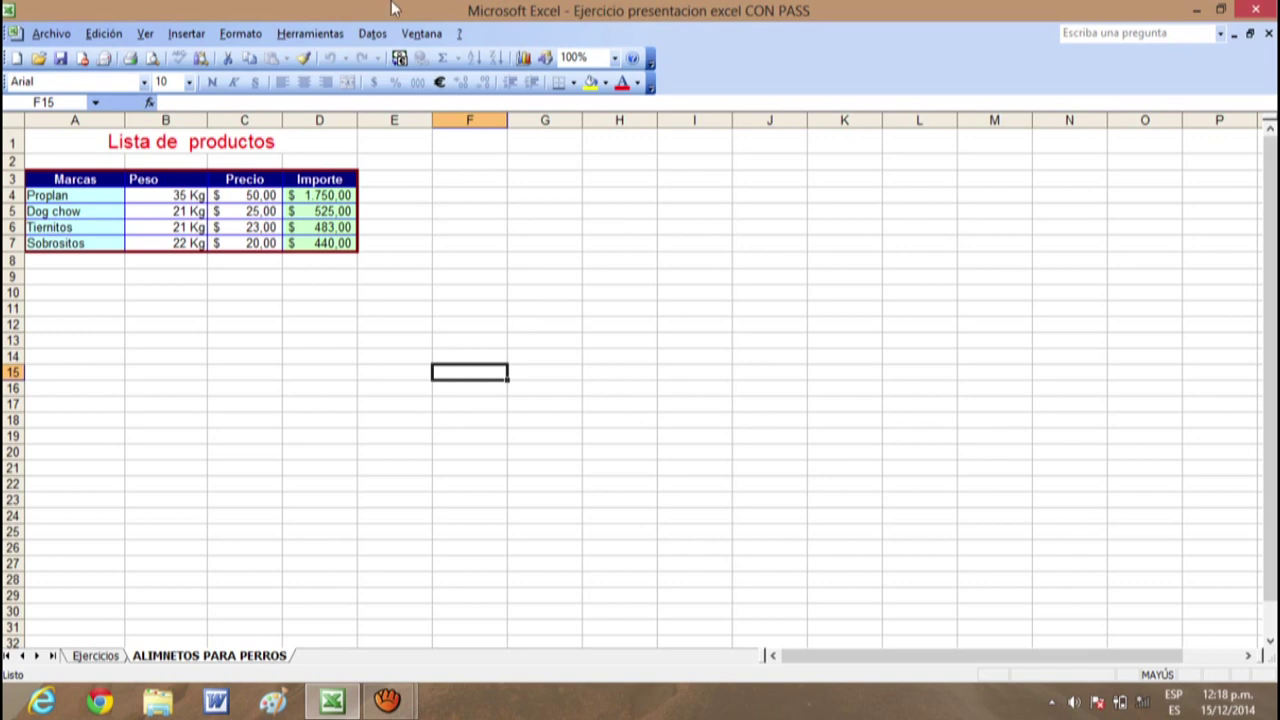
Step: Select empty ranges such as F3:L29 beside the table, then dismiss the shortcut menu
click(574, 210)
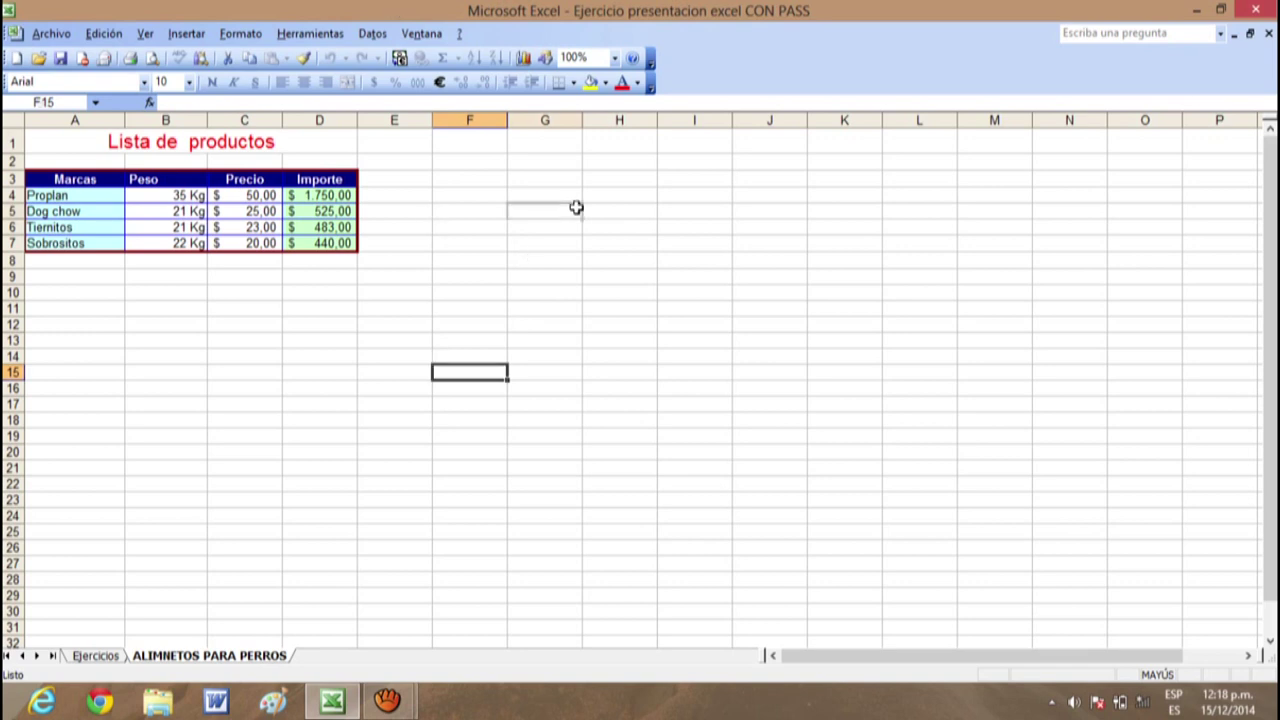
mouse_move(415, 178)
mouse_down()
mouse_move(866, 482)
mouse_move(914, 537)
mouse_up()
click(843, 452)
drag(470, 178, 919, 594)
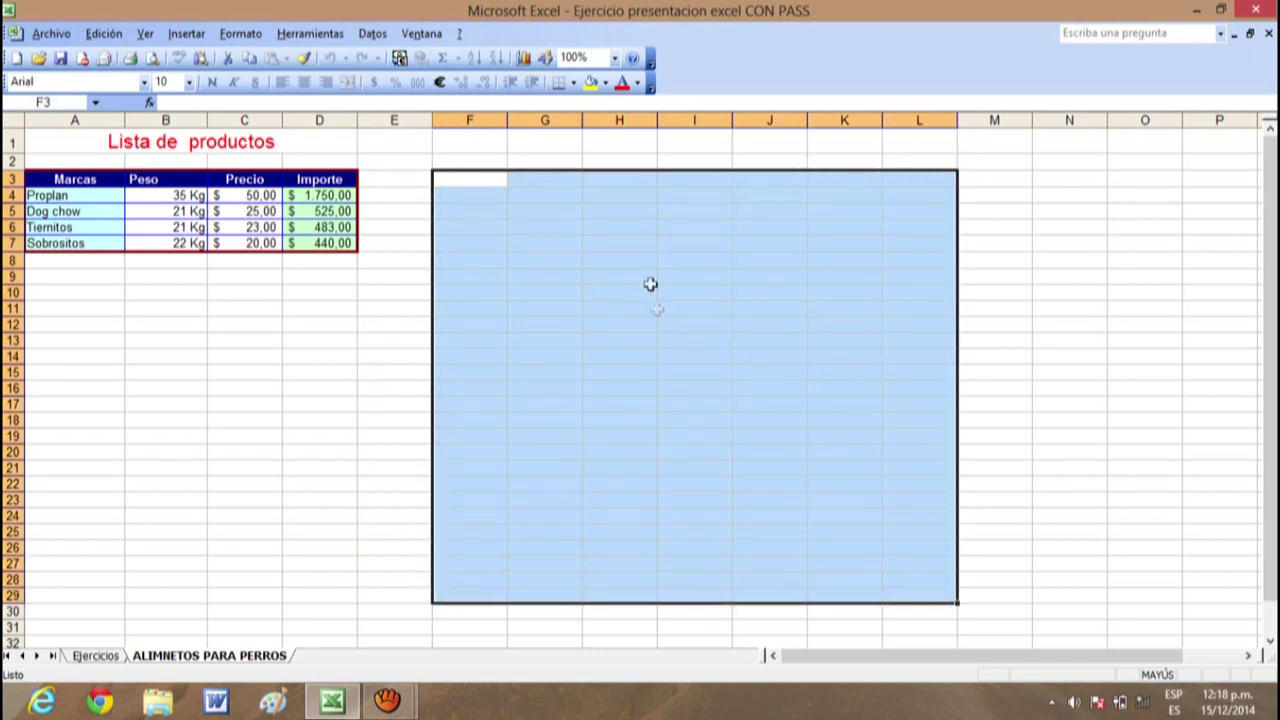
click(630, 262)
mouse_move(470, 178)
mouse_down()
mouse_move(700, 451)
mouse_move(863, 574)
mouse_move(850, 564)
mouse_up()
right_click(589, 249)
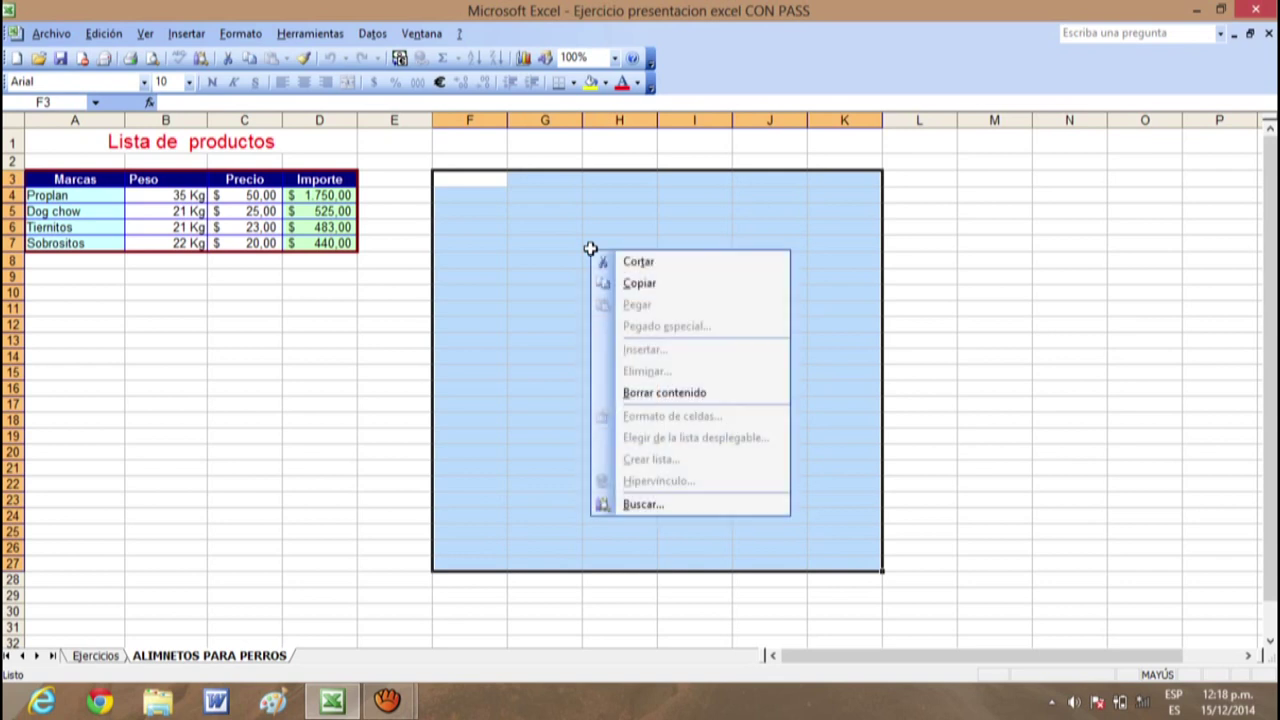
click(452, 203)
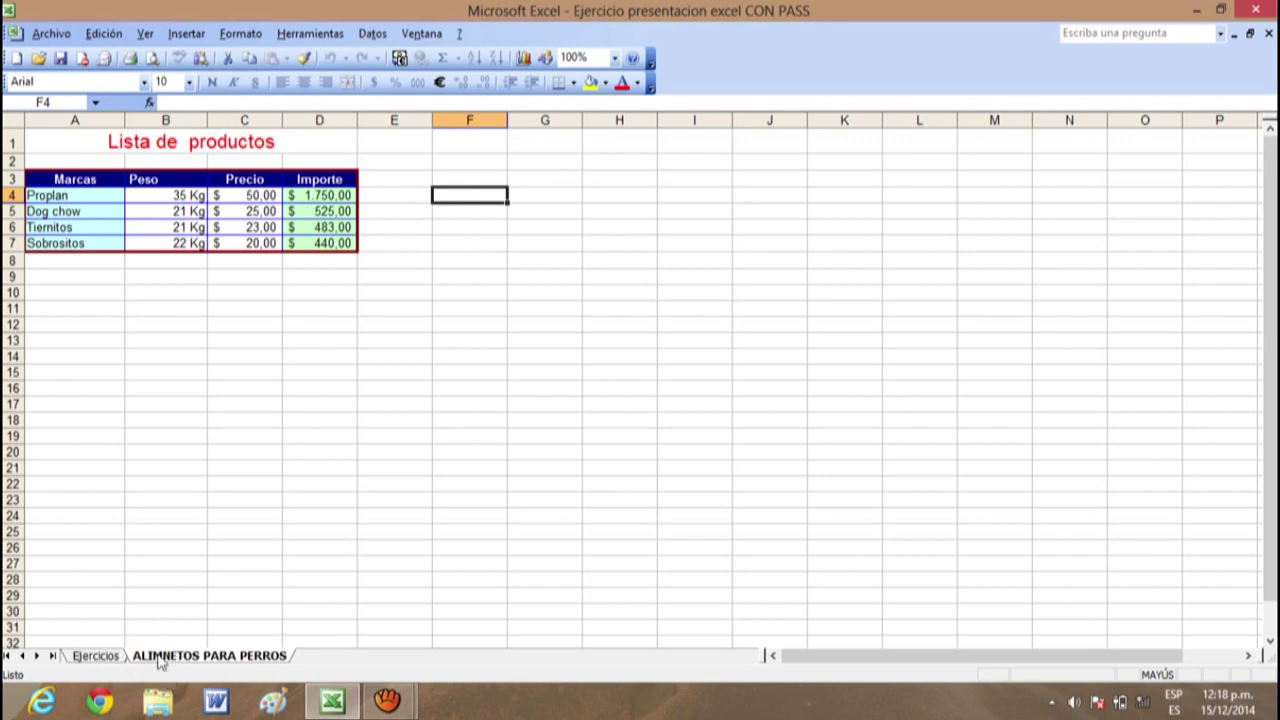
Step: Switch to the Ejercicios sheet, review the A2:G14 data, and select cell A17
click(97, 657)
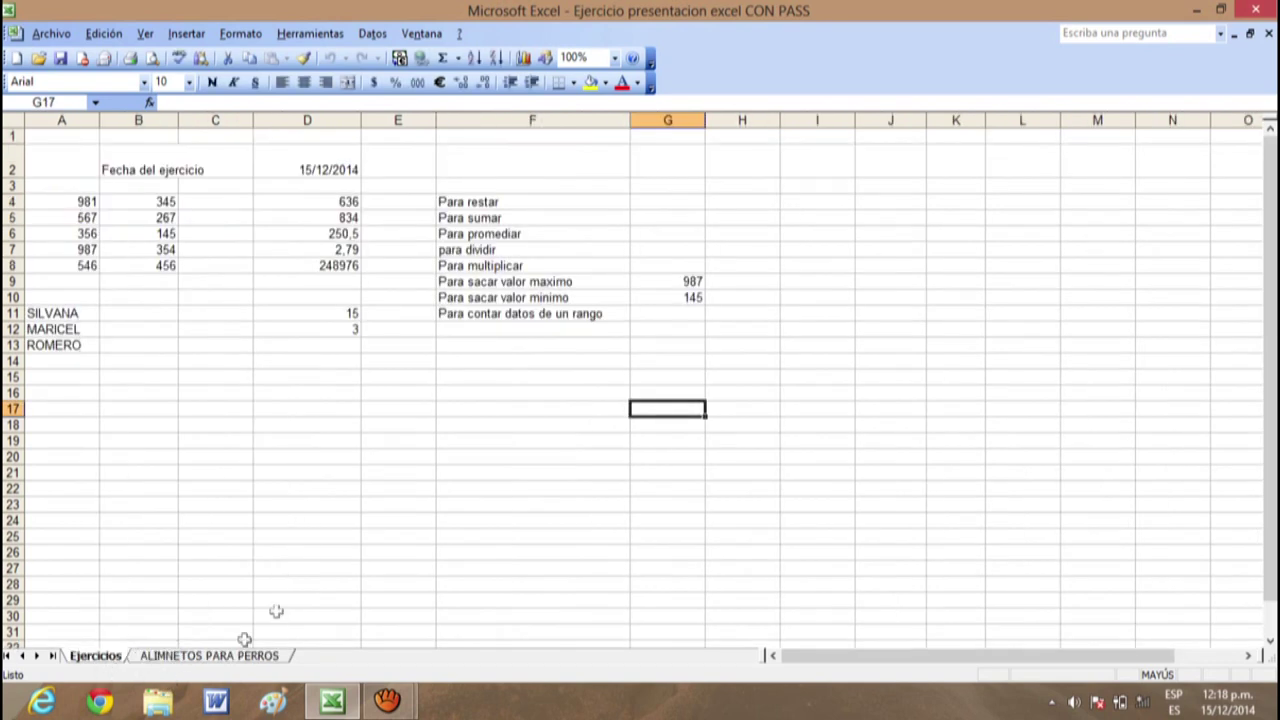
click(300, 362)
mouse_move(60, 160)
mouse_down()
mouse_move(650, 348)
mouse_move(680, 337)
mouse_up()
click(600, 343)
drag(68, 165, 645, 358)
click(510, 424)
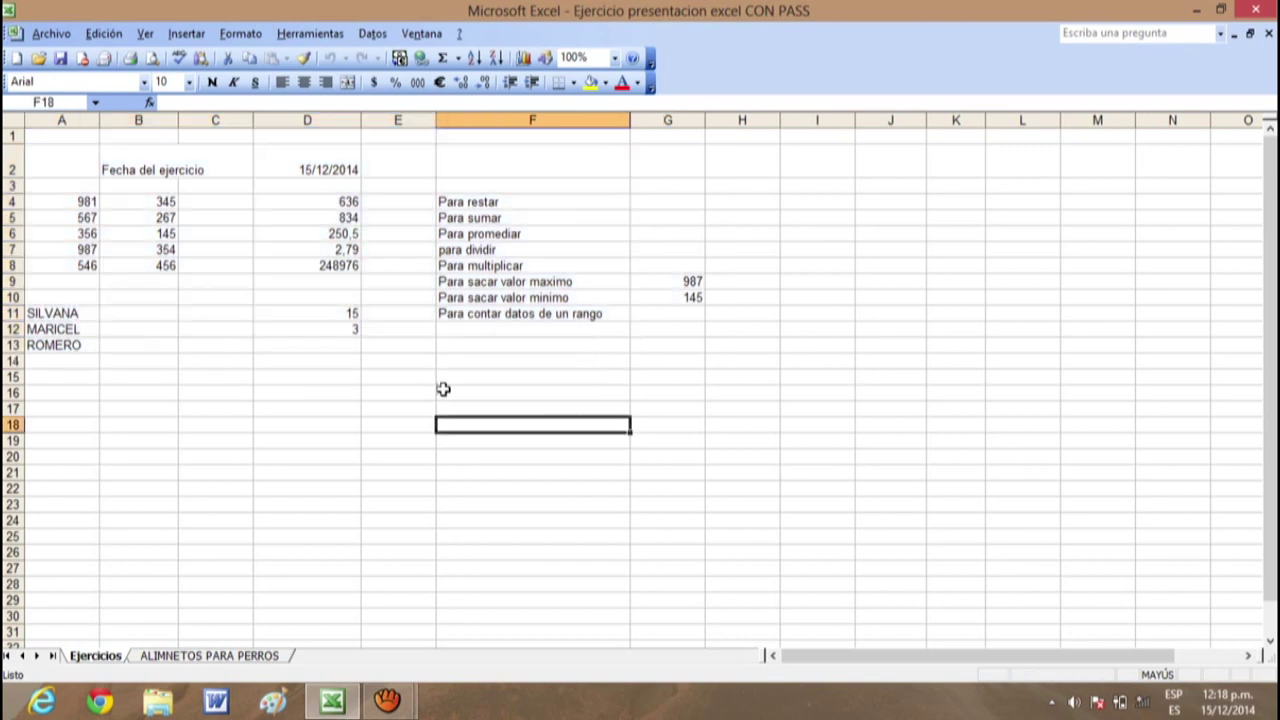
click(46, 394)
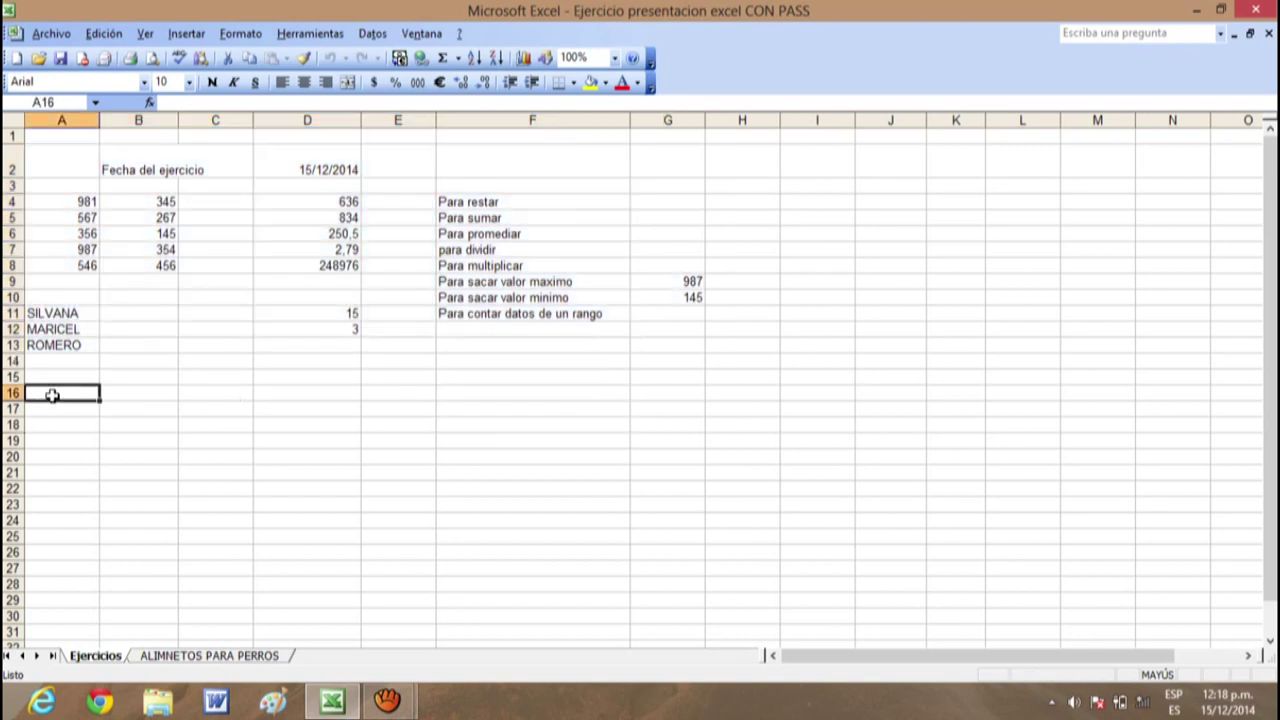
click(71, 414)
click(103, 452)
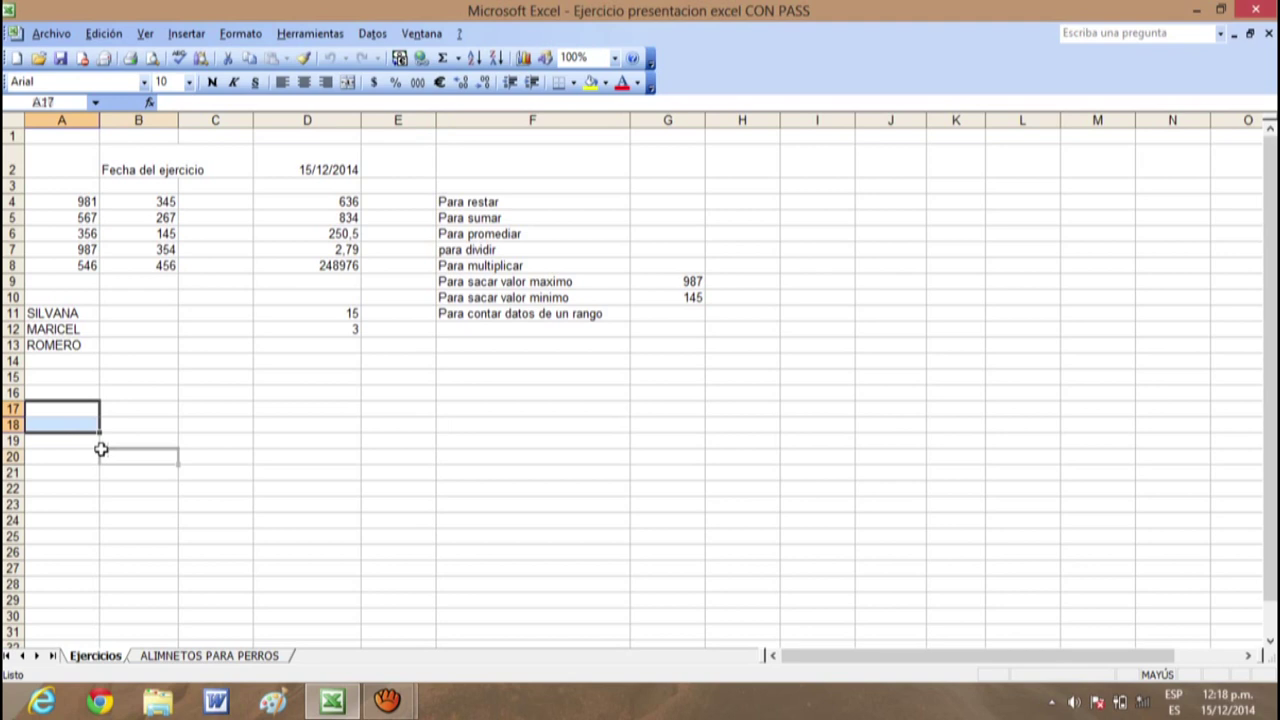
click(60, 412)
click(61, 444)
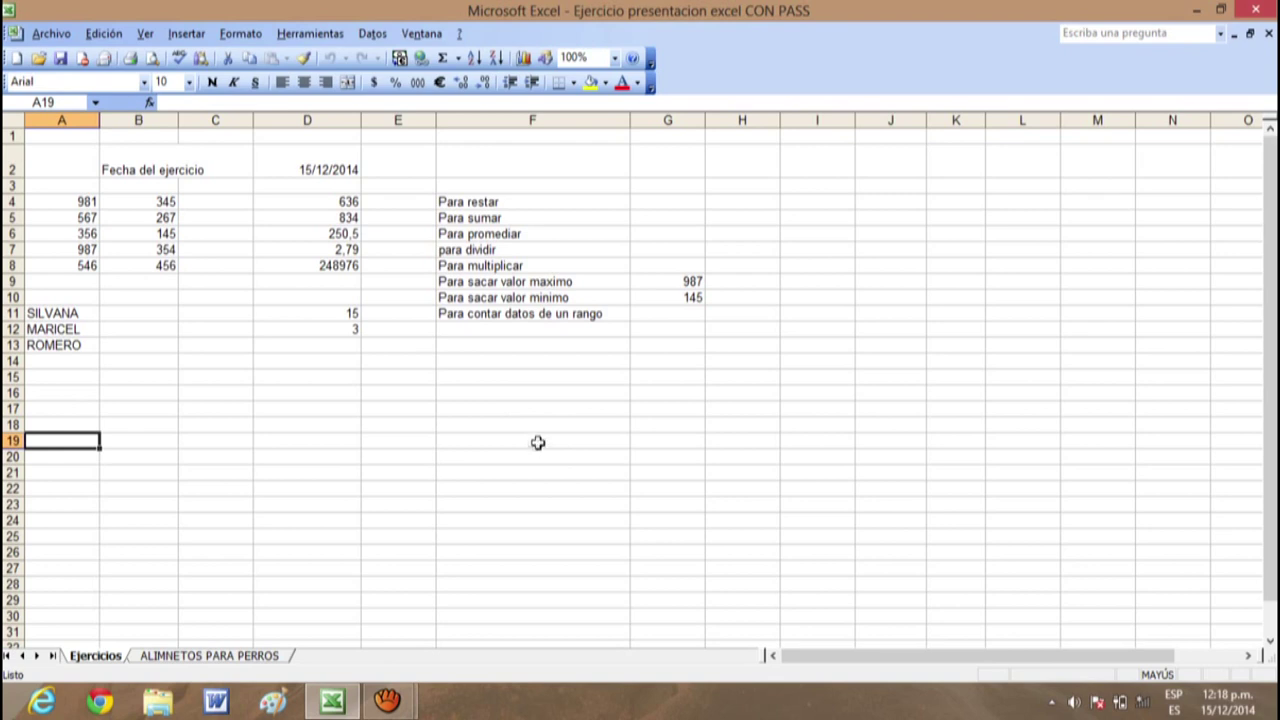
click(61, 414)
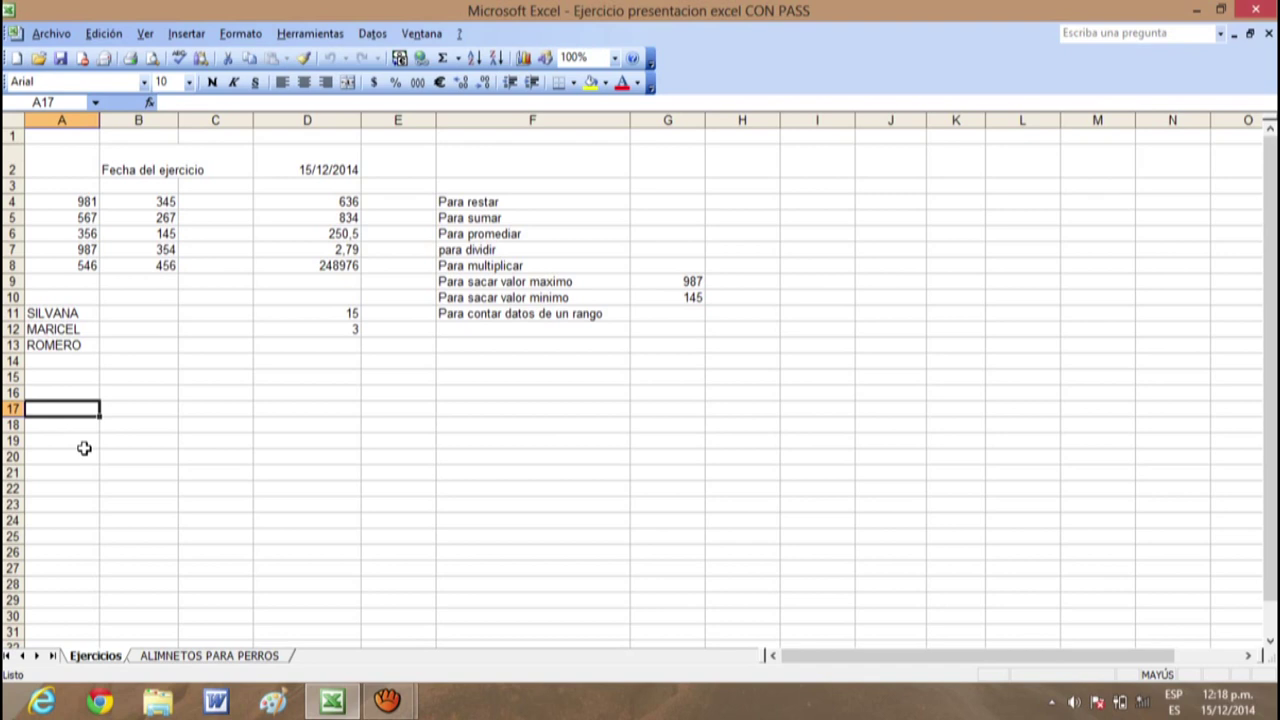
Step: Enter 'Formulas de condicion simple' in A17 and 'Formulas de condicion compuestas' in A18
key(Caps_Lock)
text(Formulas )
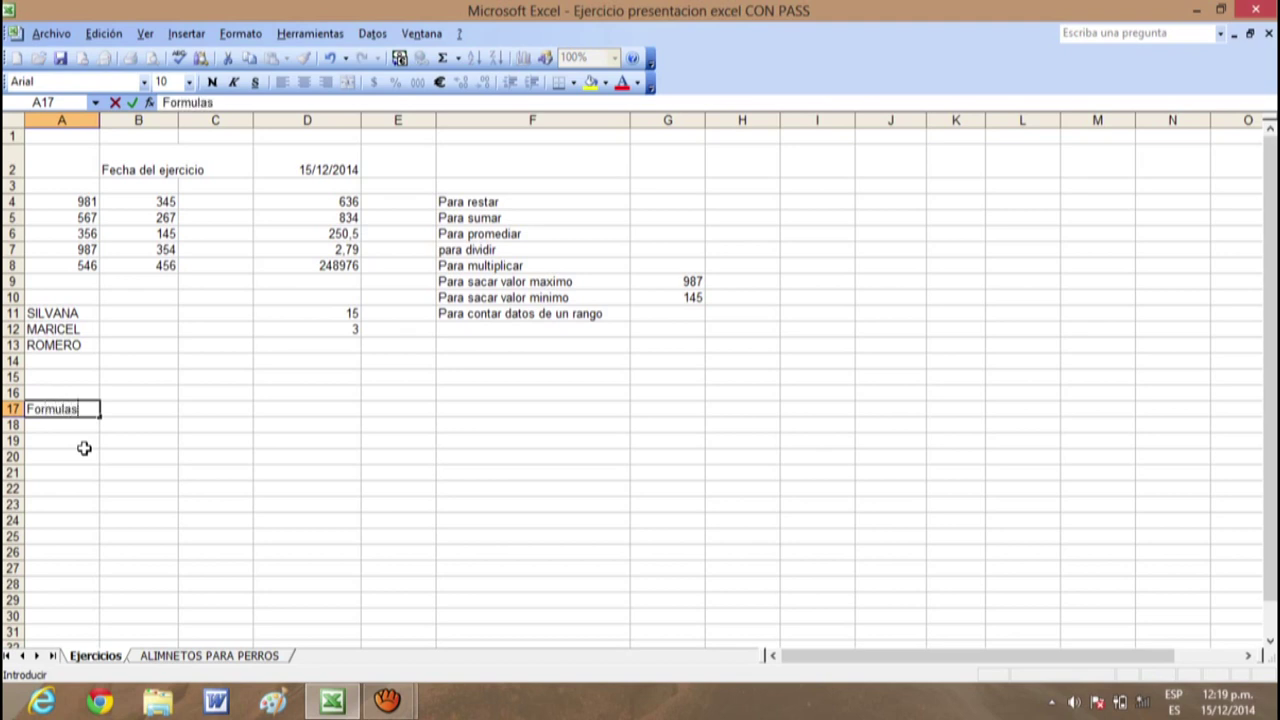
text(de)
text( condicion simlple)
click(74, 427)
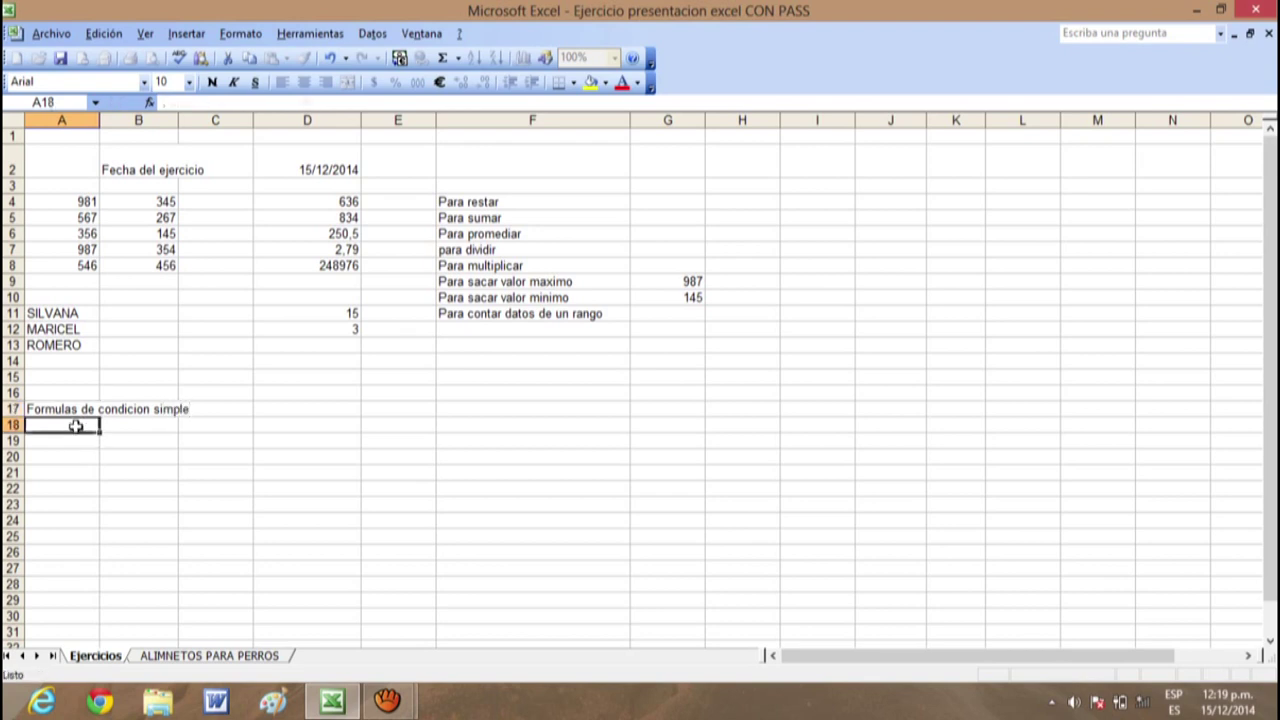
text(Formrmulas de )
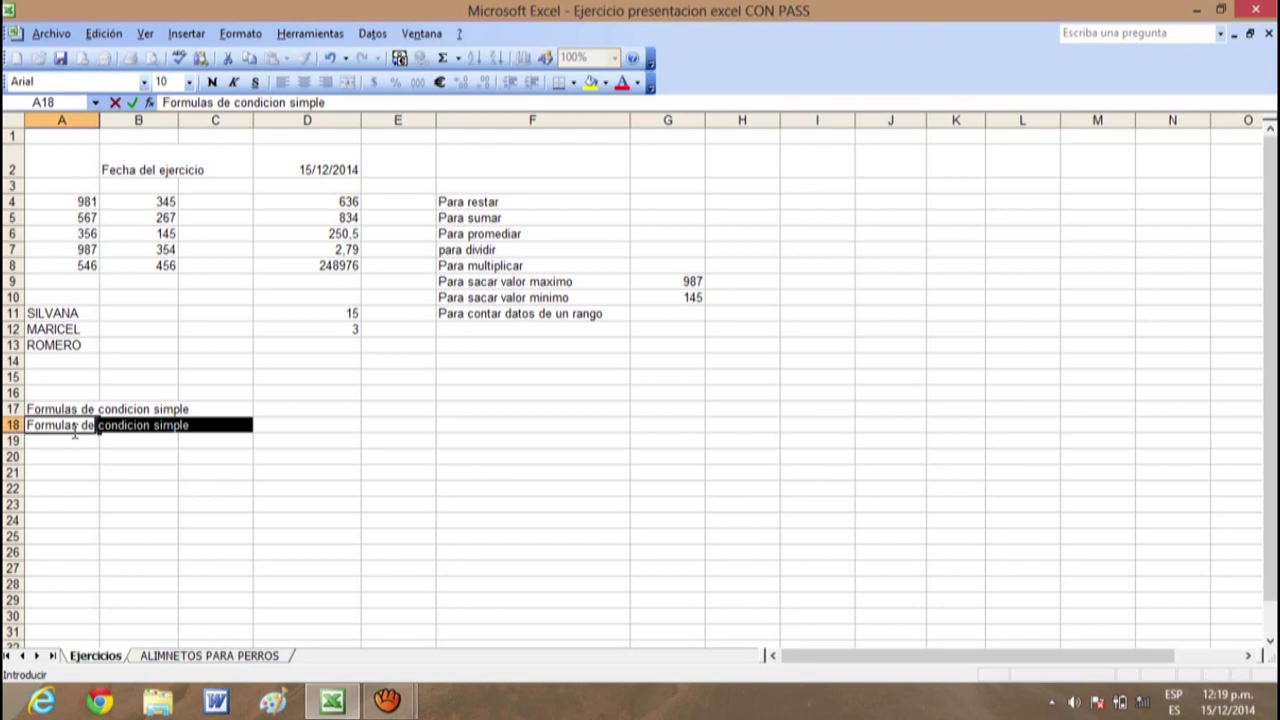
text(condicion compuestas)
click(43, 445)
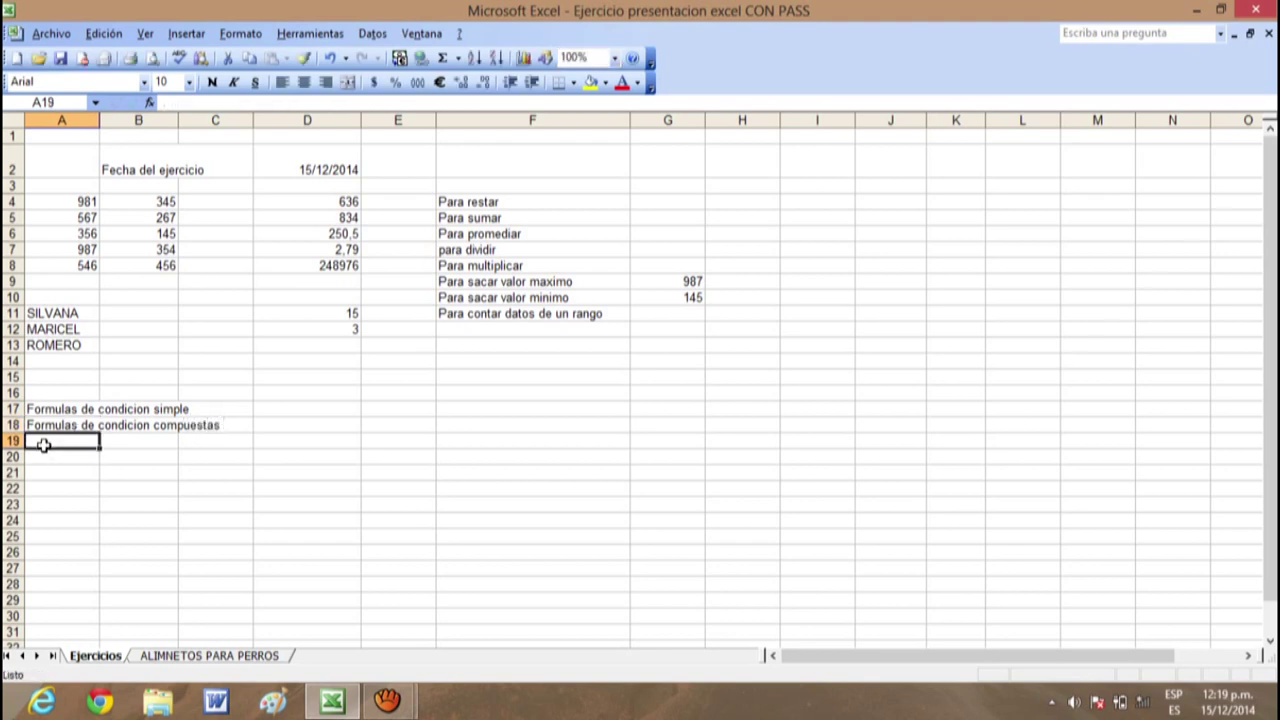
Step: Enter 'Formula de busqueda' in A19 and 'Formulas anidadas' in A20
key(Caps_Lock)
text(Formu)
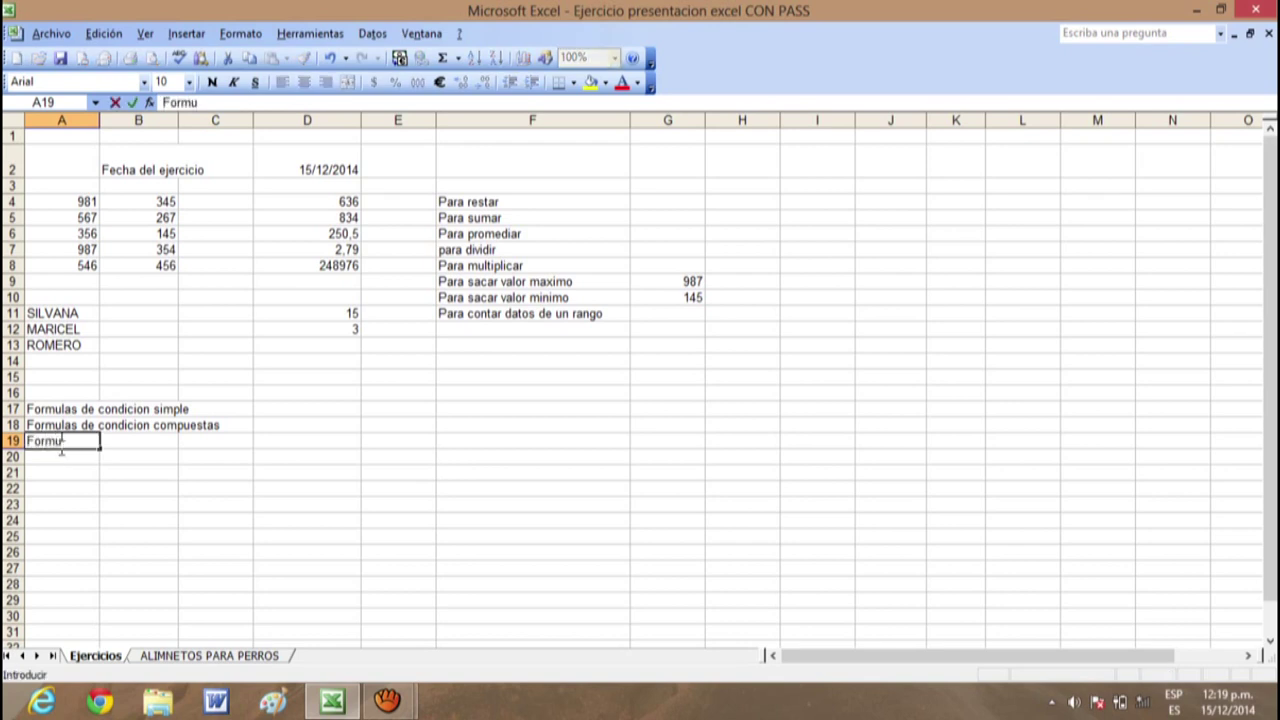
key(BackSpace)
key(BackSpace)
text(mula de busq)
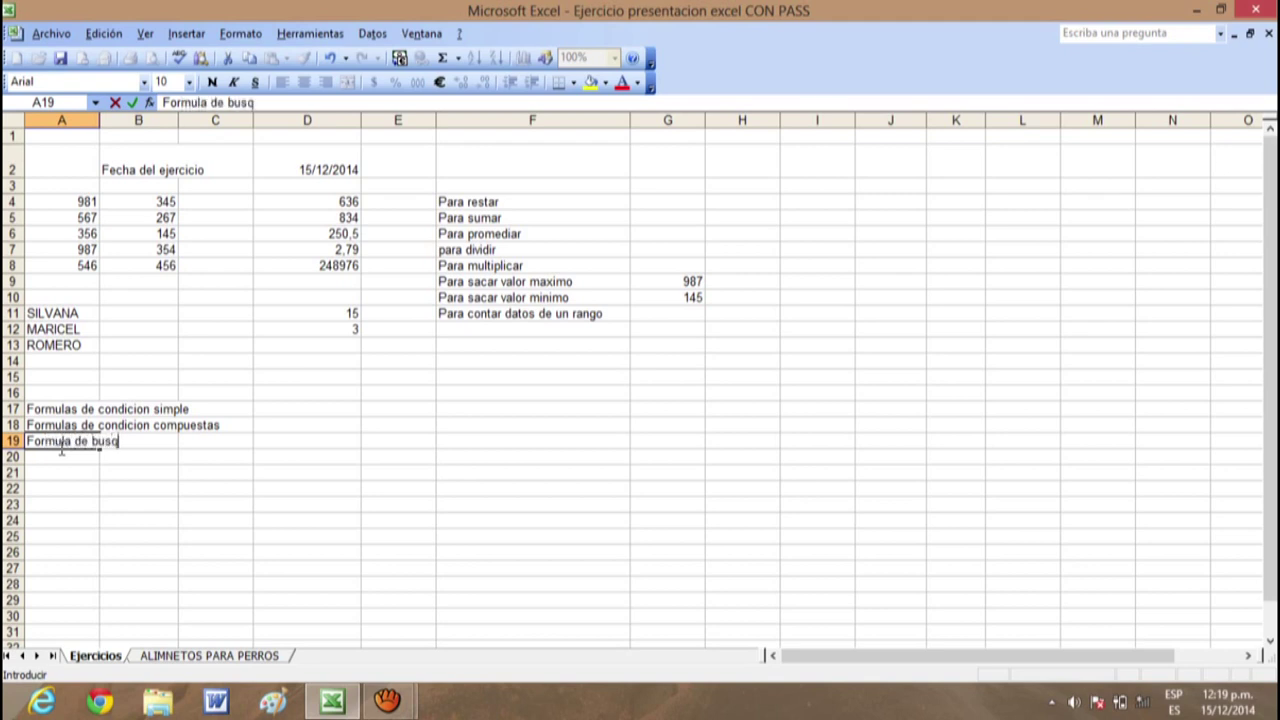
text(ueda)
key(Return)
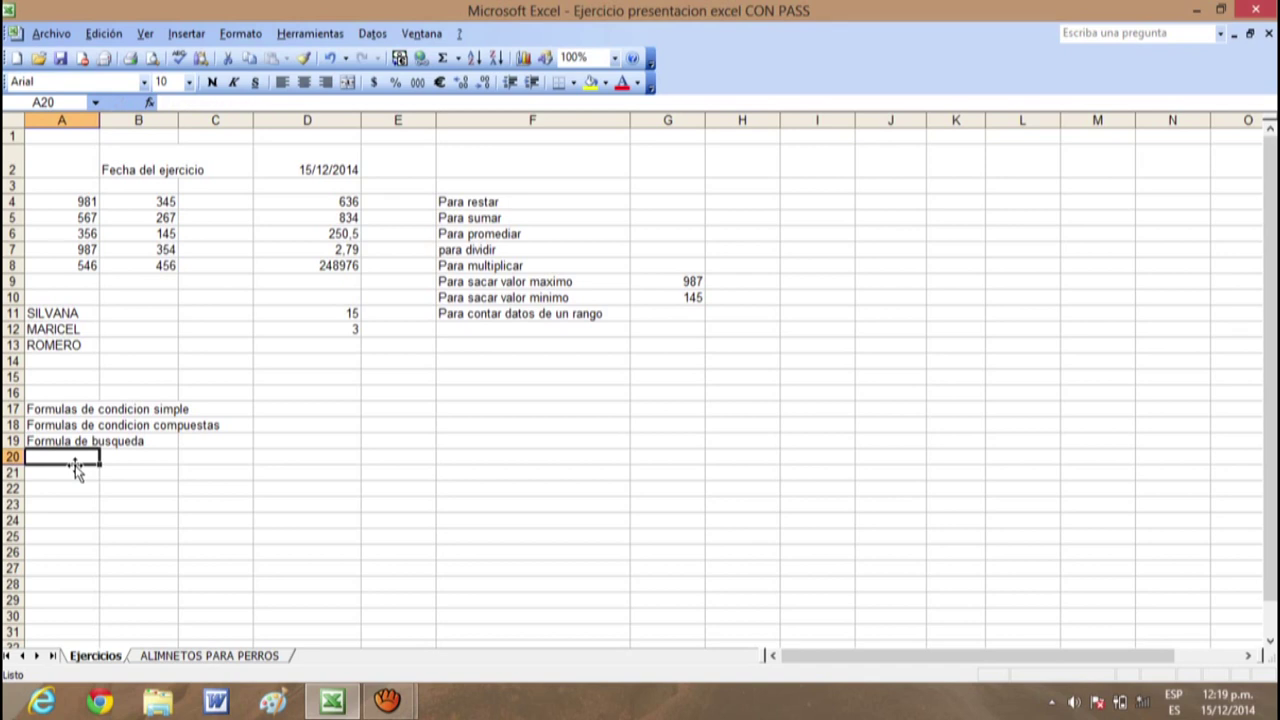
text(Fr)
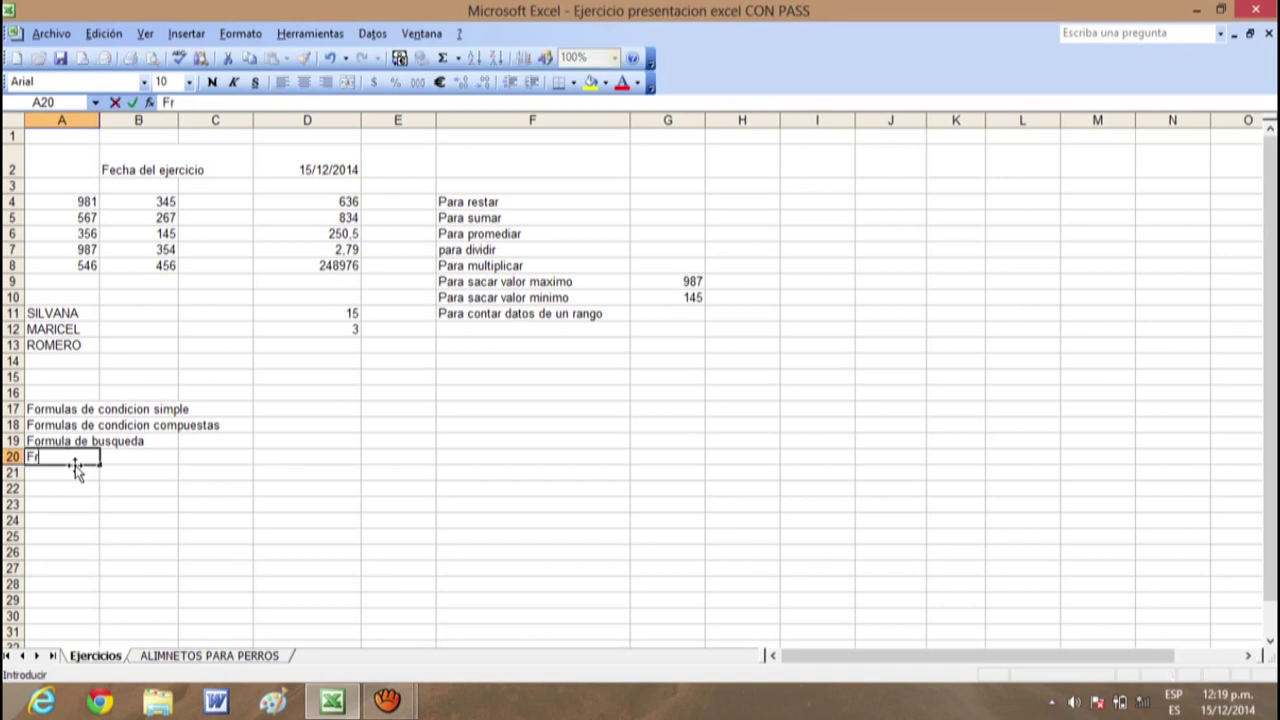
key(BackSpace)
text(ormulas ani)
text(dadas)
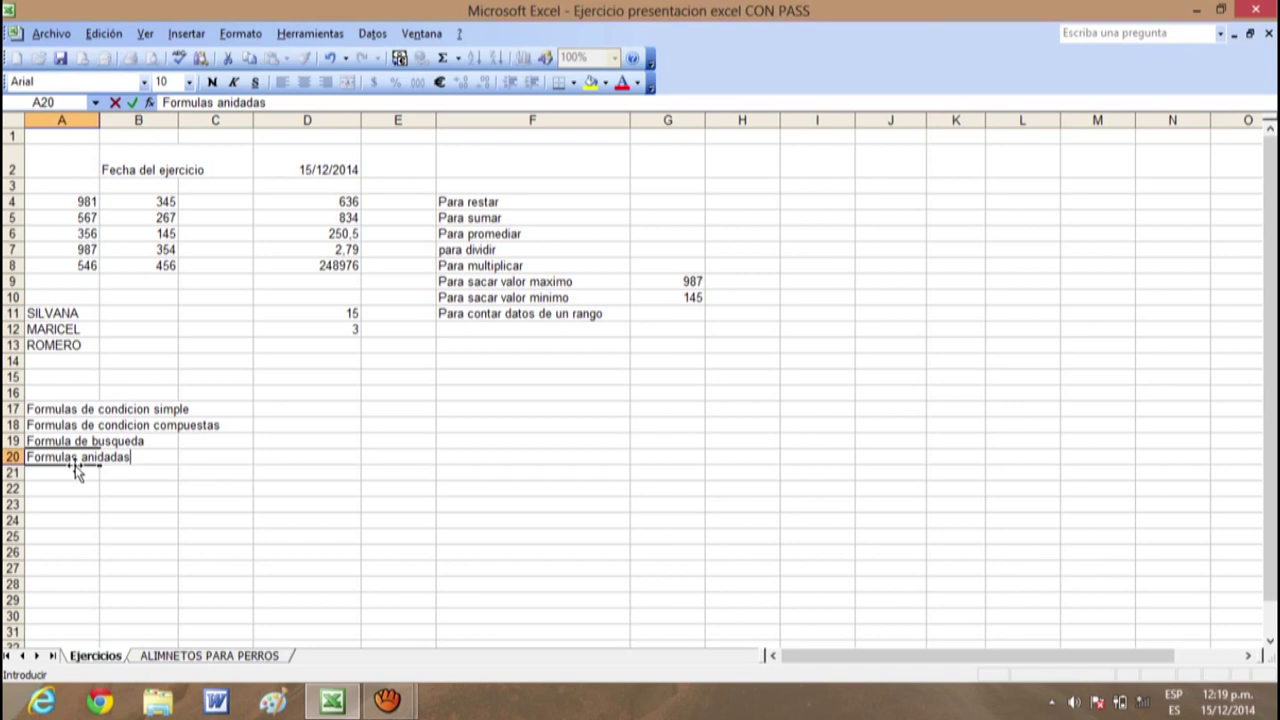
key(Return)
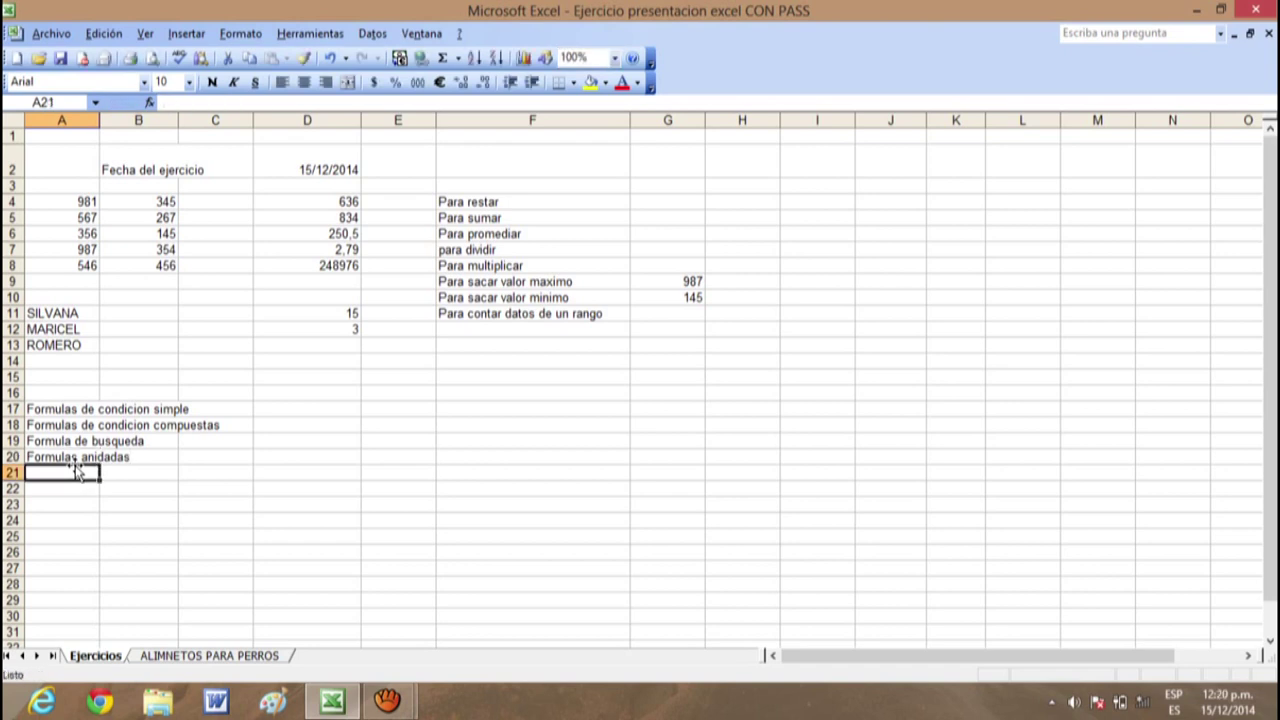
click(855, 360)
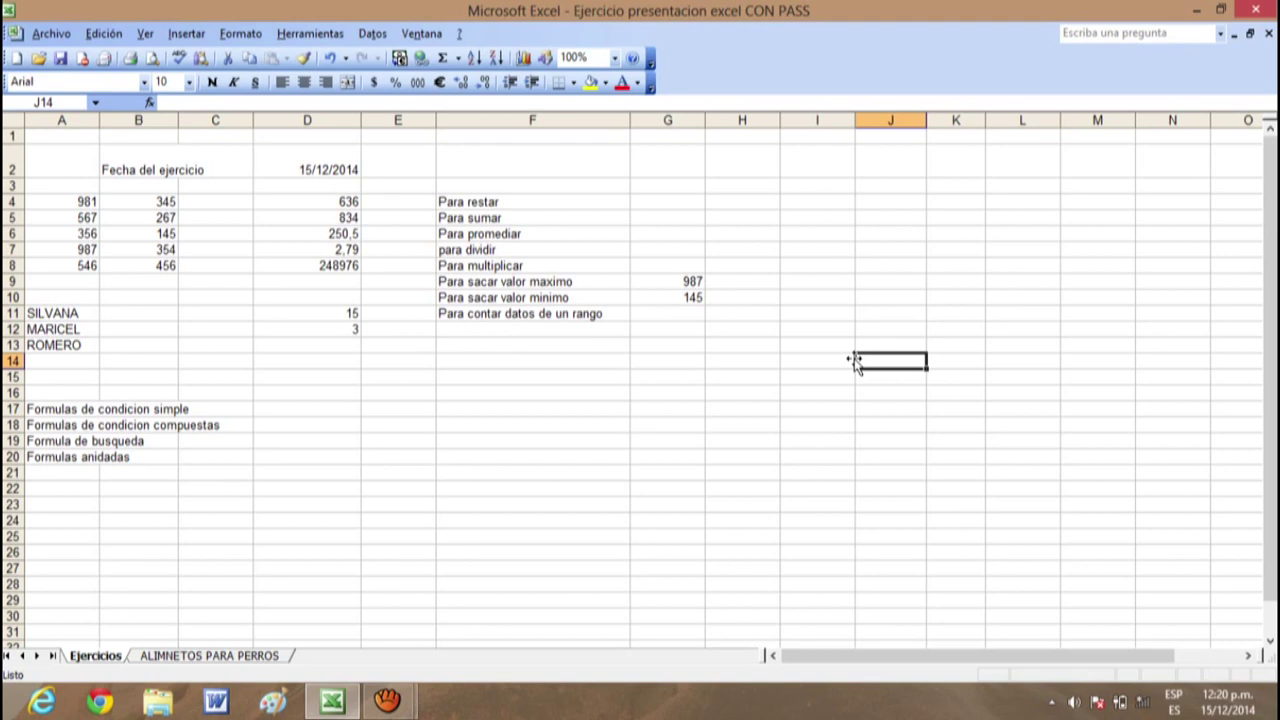
click(894, 270)
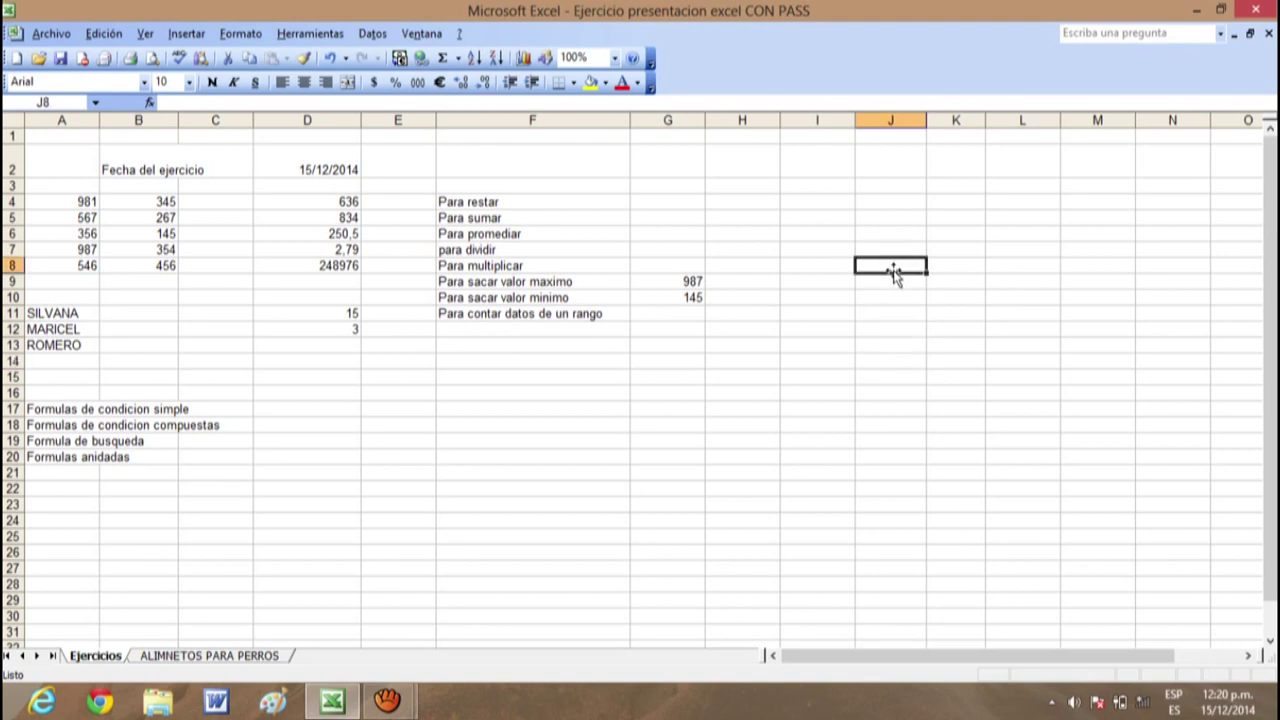
drag(887, 251, 883, 241)
click(892, 220)
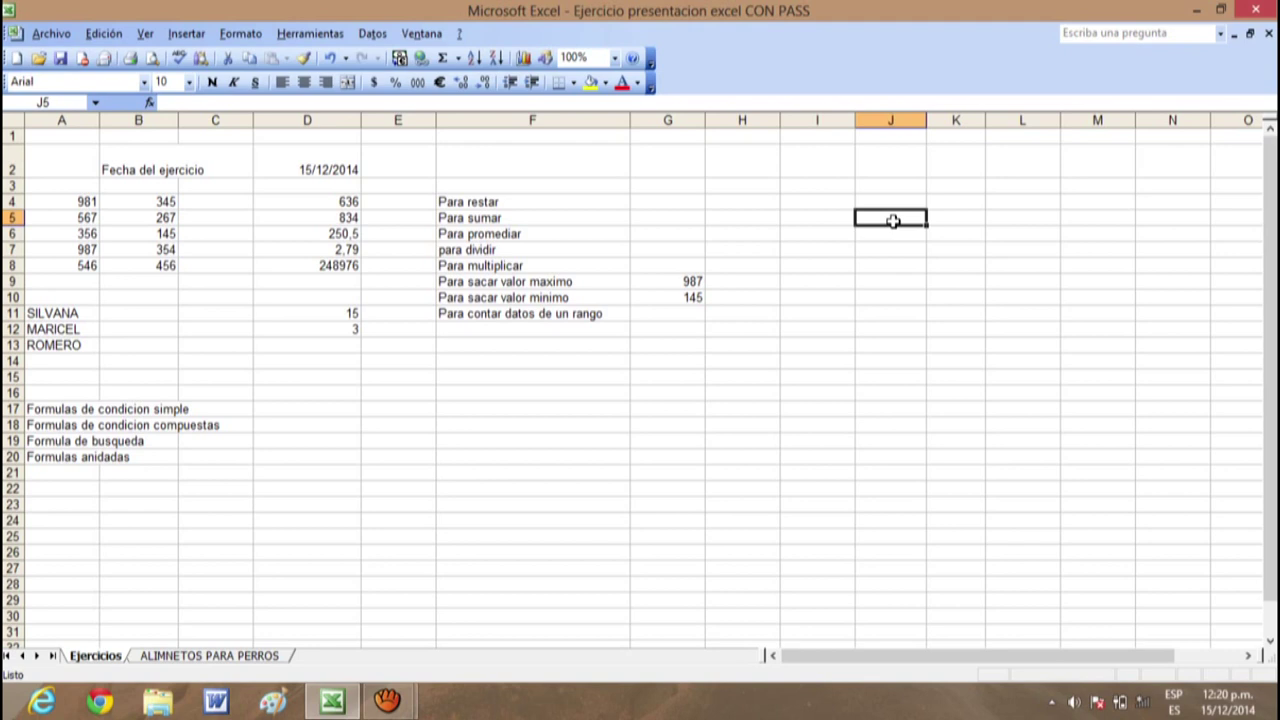
drag(378, 200, 470, 285)
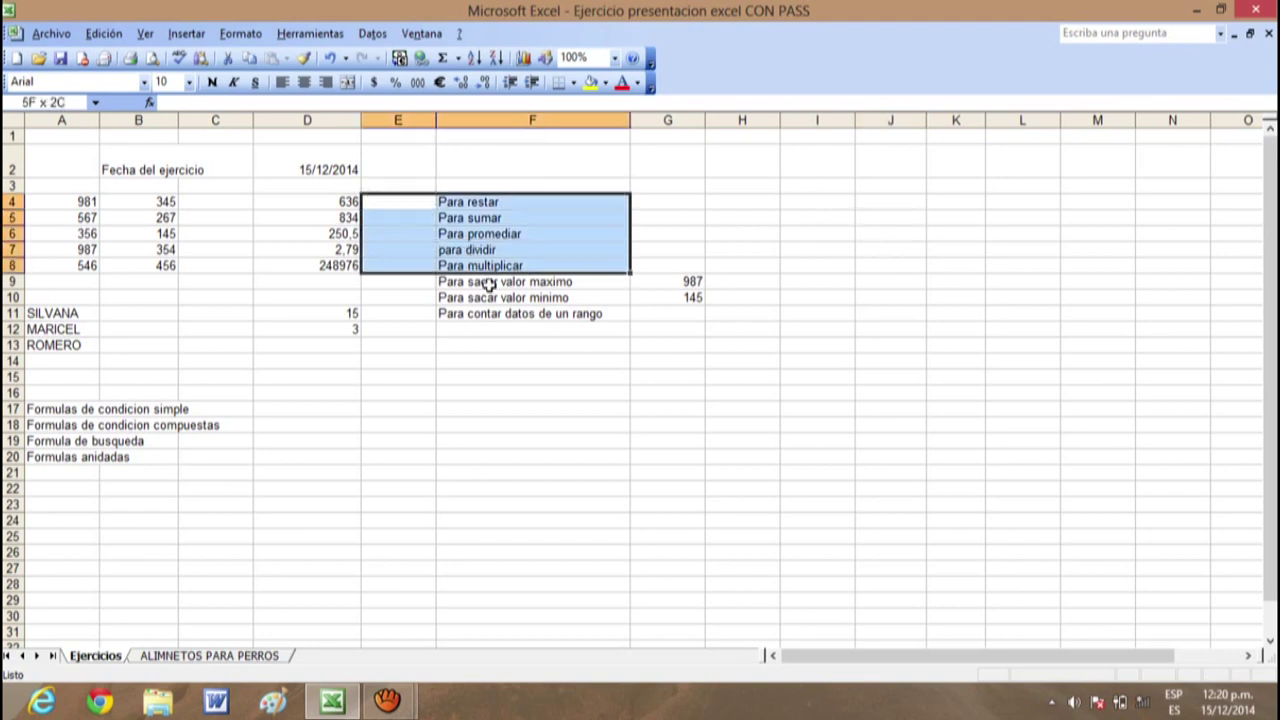
click(465, 331)
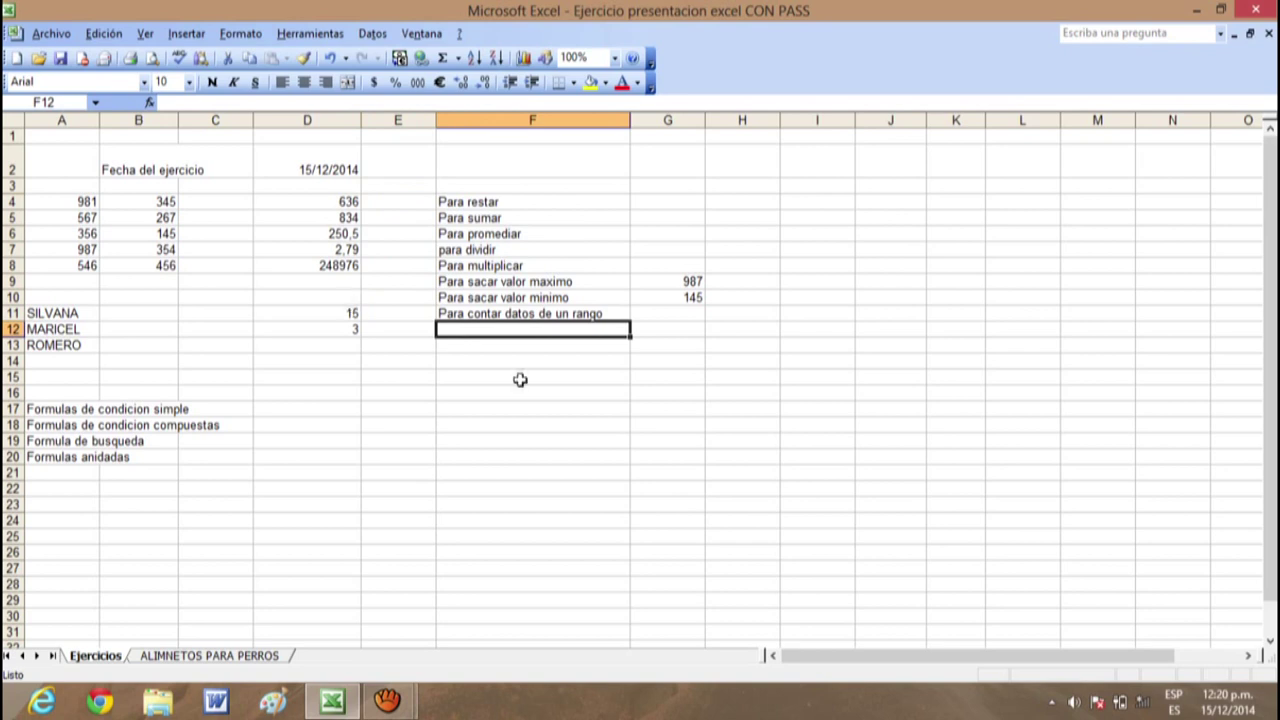
click(782, 250)
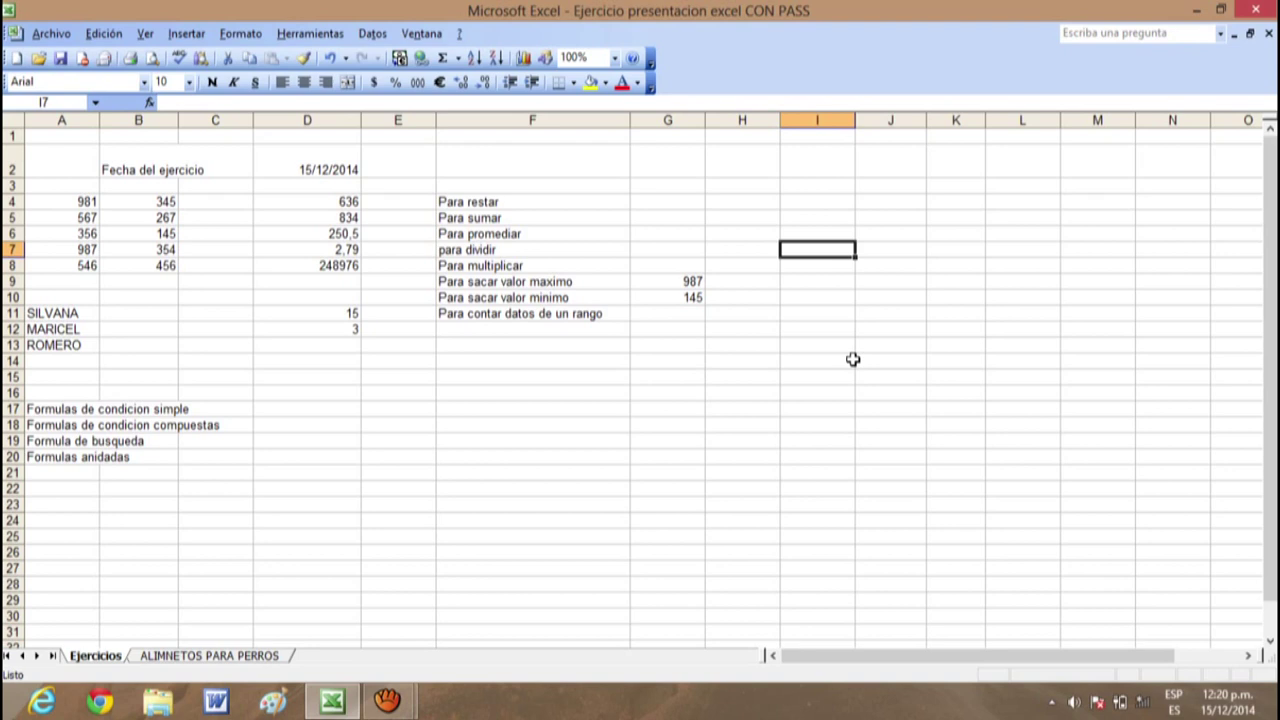
click(872, 248)
click(852, 231)
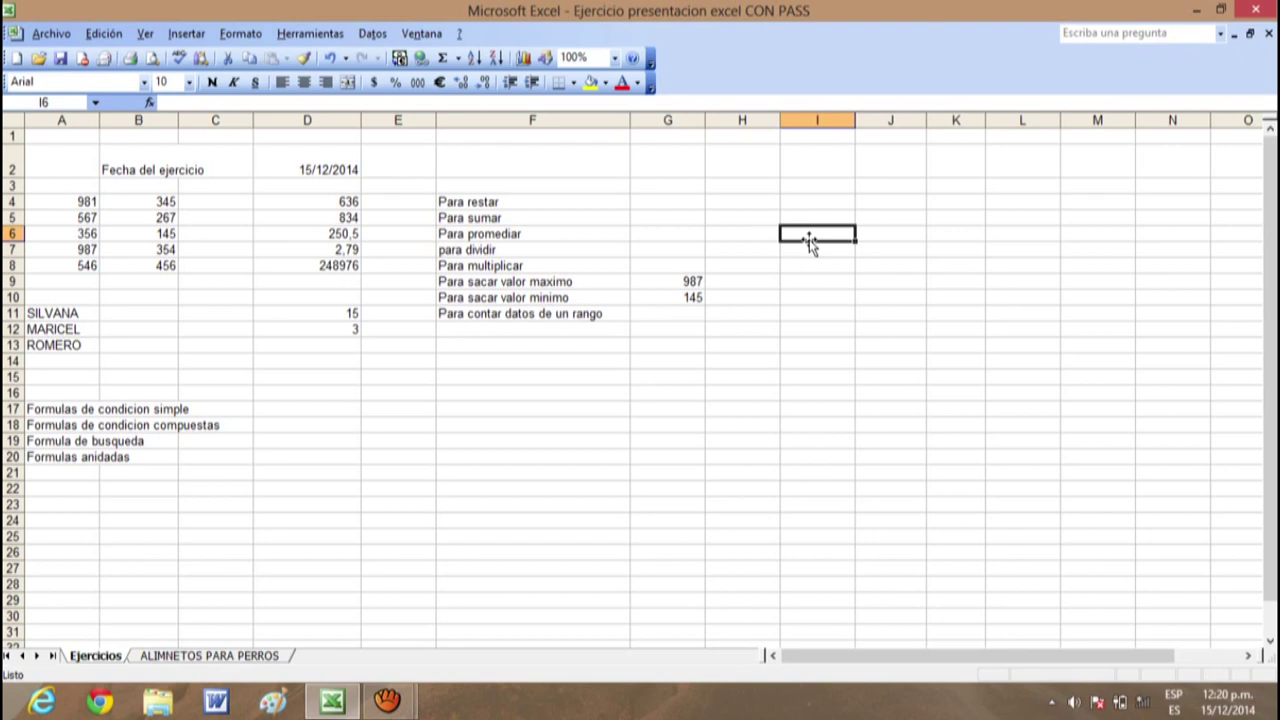
Step: Add 'Valor 1' heading in I6 and 'Valor 2' heading in J6
text(Valor 1)
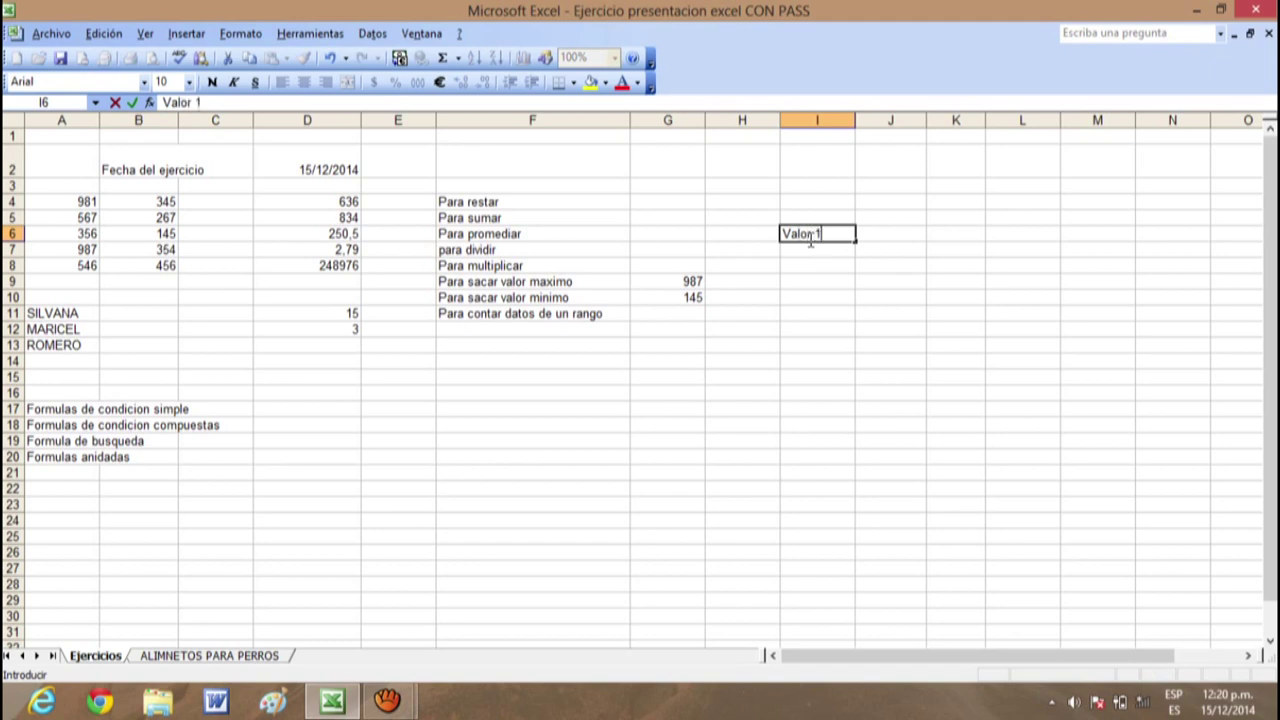
click(892, 232)
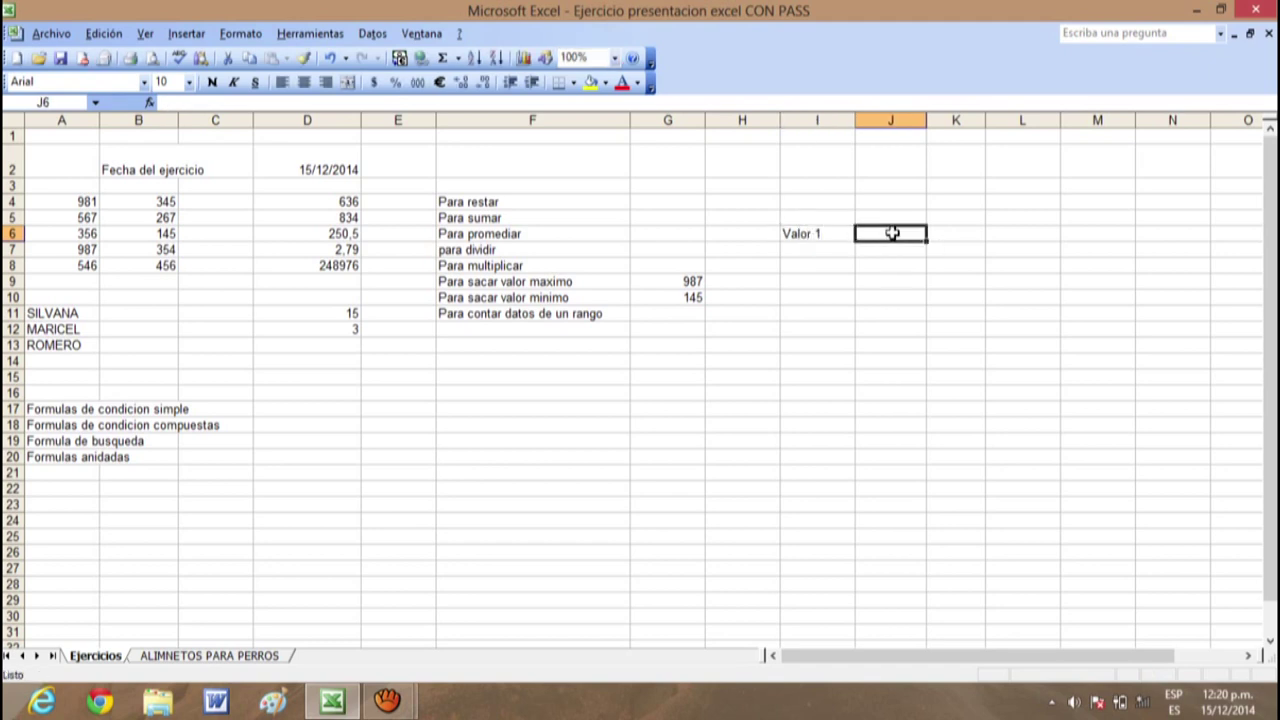
text(Valor 2)
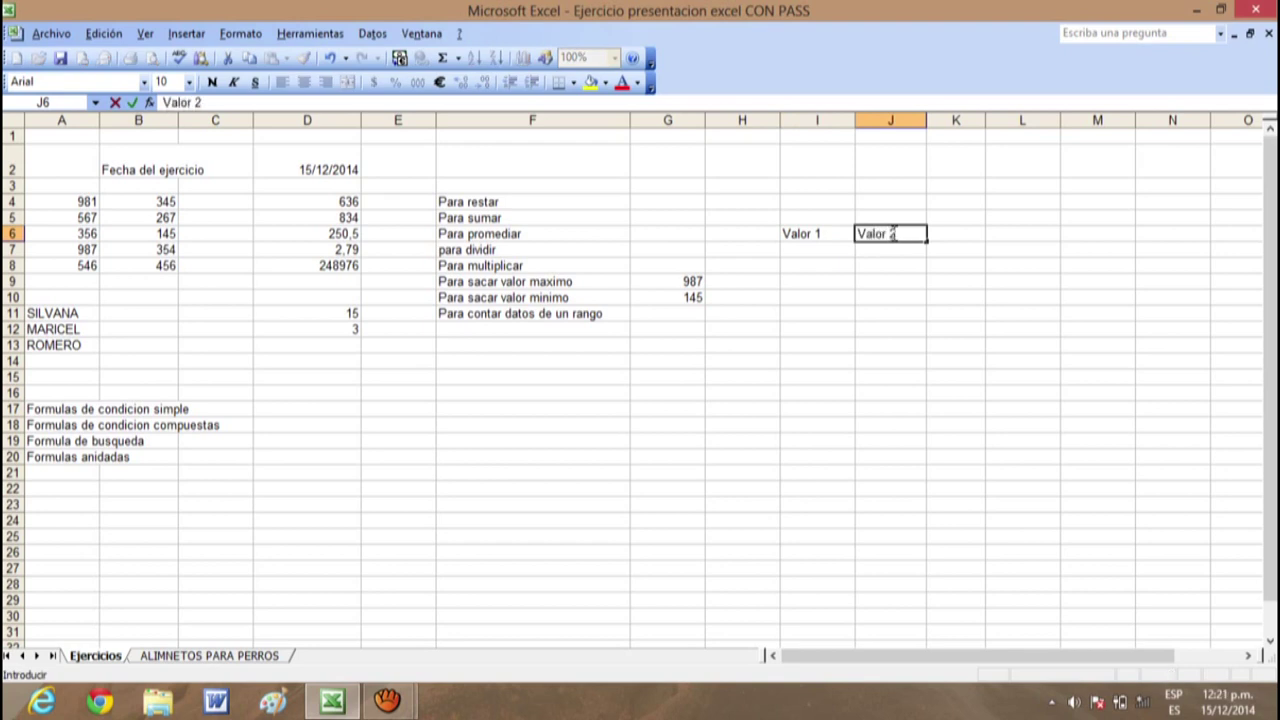
key(Return)
click(816, 252)
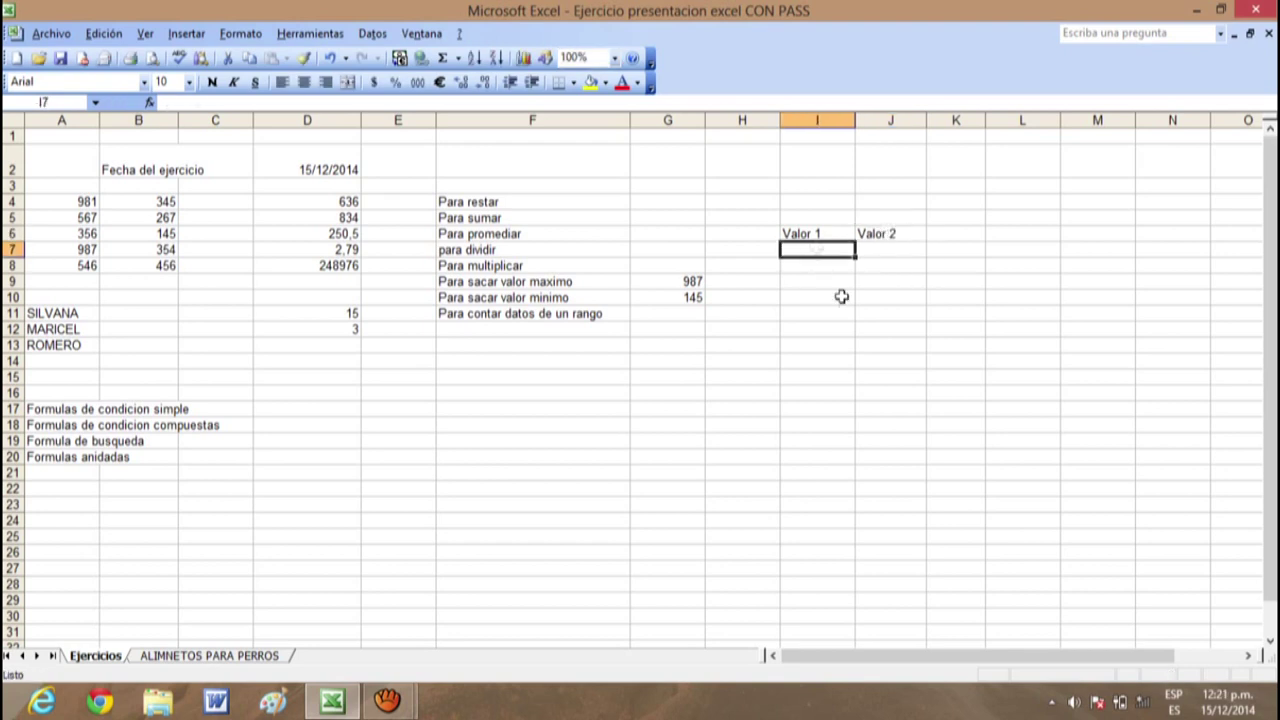
Step: Enter Valor 1 values 45, 76, 23, 15, 13 in I7:I11
text(45)
key(Return)
text(4)
key(BackSpace)
text(46)
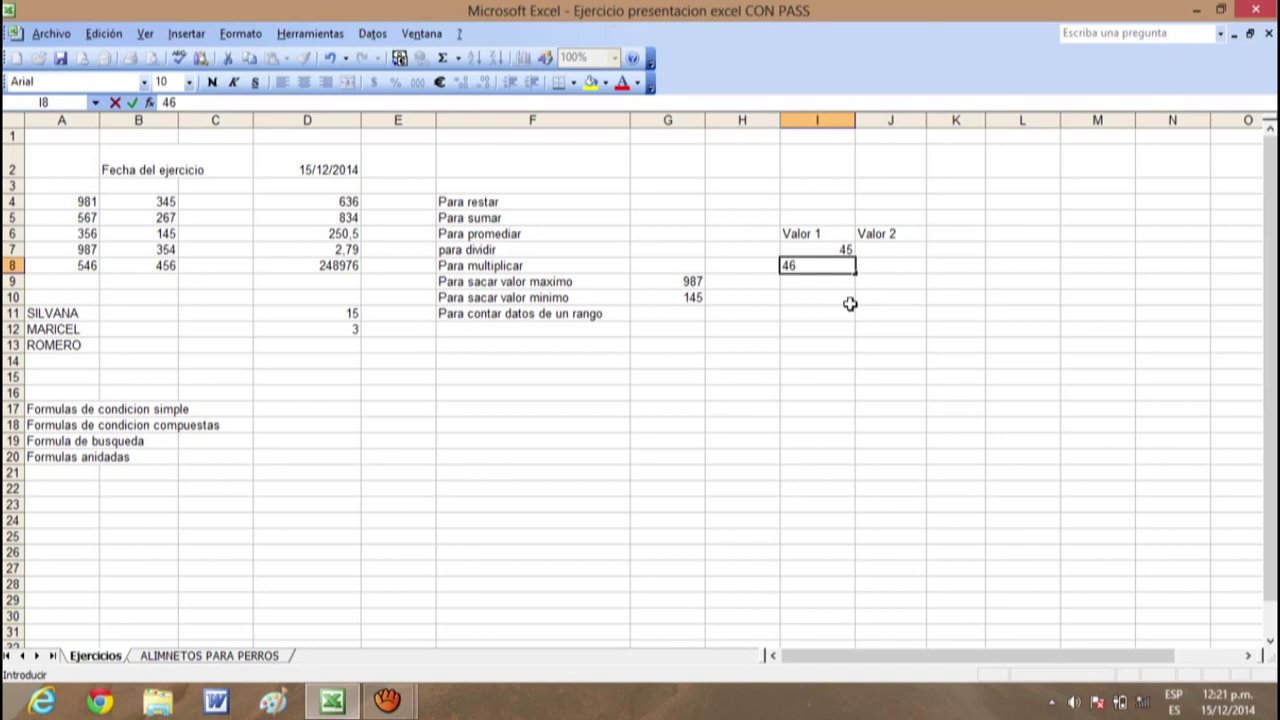
key(BackSpace)
key(BackSpace)
text(76)
key(Return)
text(23)
key(Return)
text(15)
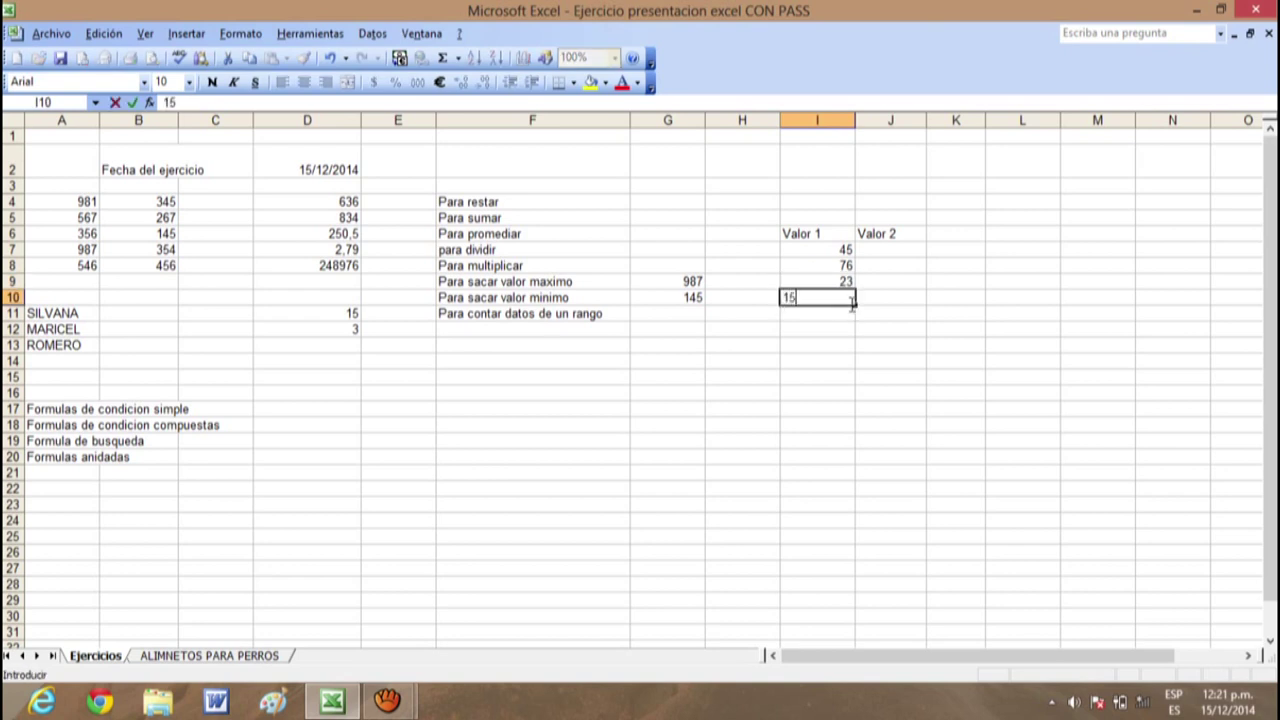
key(Return)
text(15)
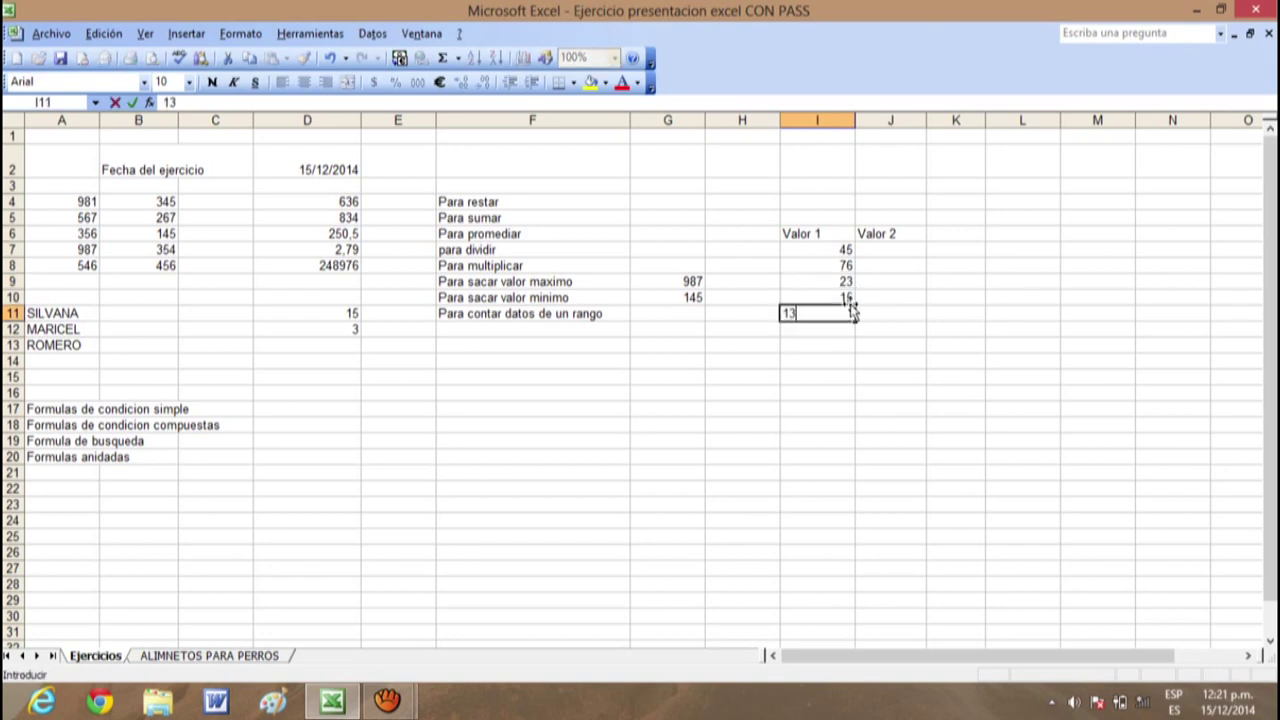
key(Return)
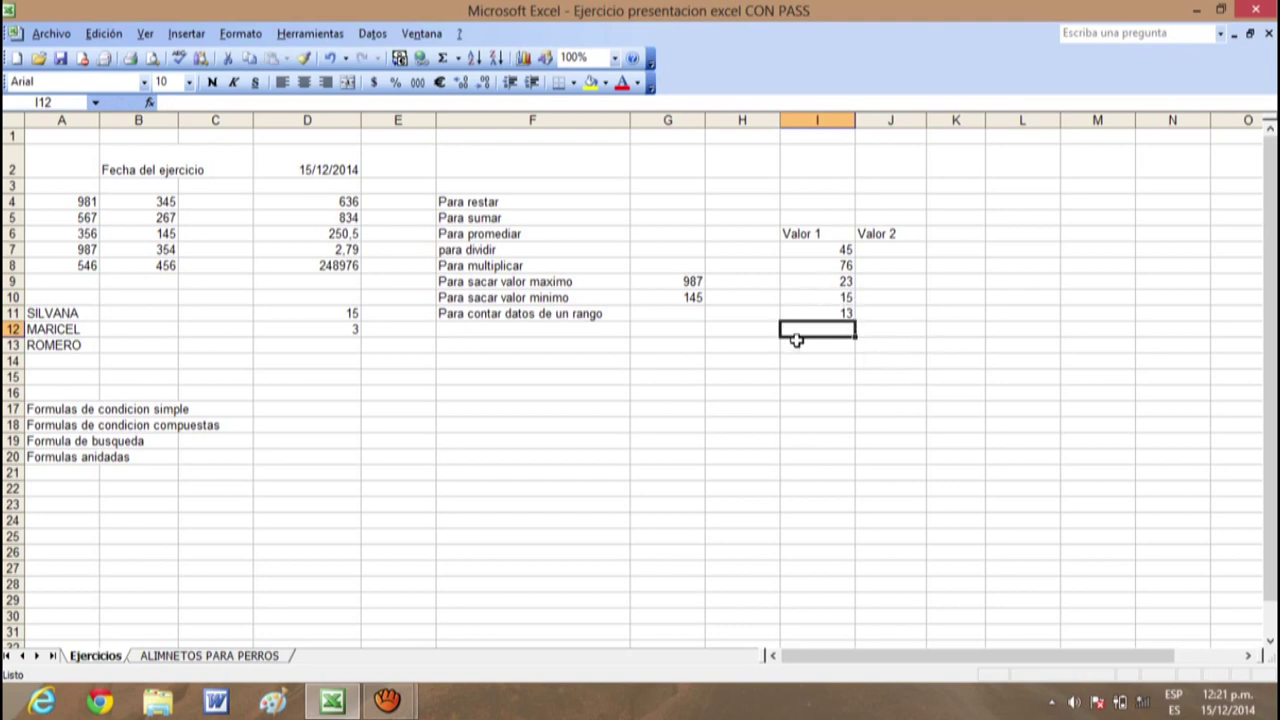
Step: Enter remaining Valor 1 values 35, 56, 76, 49, 98, 12 in I12:I17
text(35)
key(Return)
text(56)
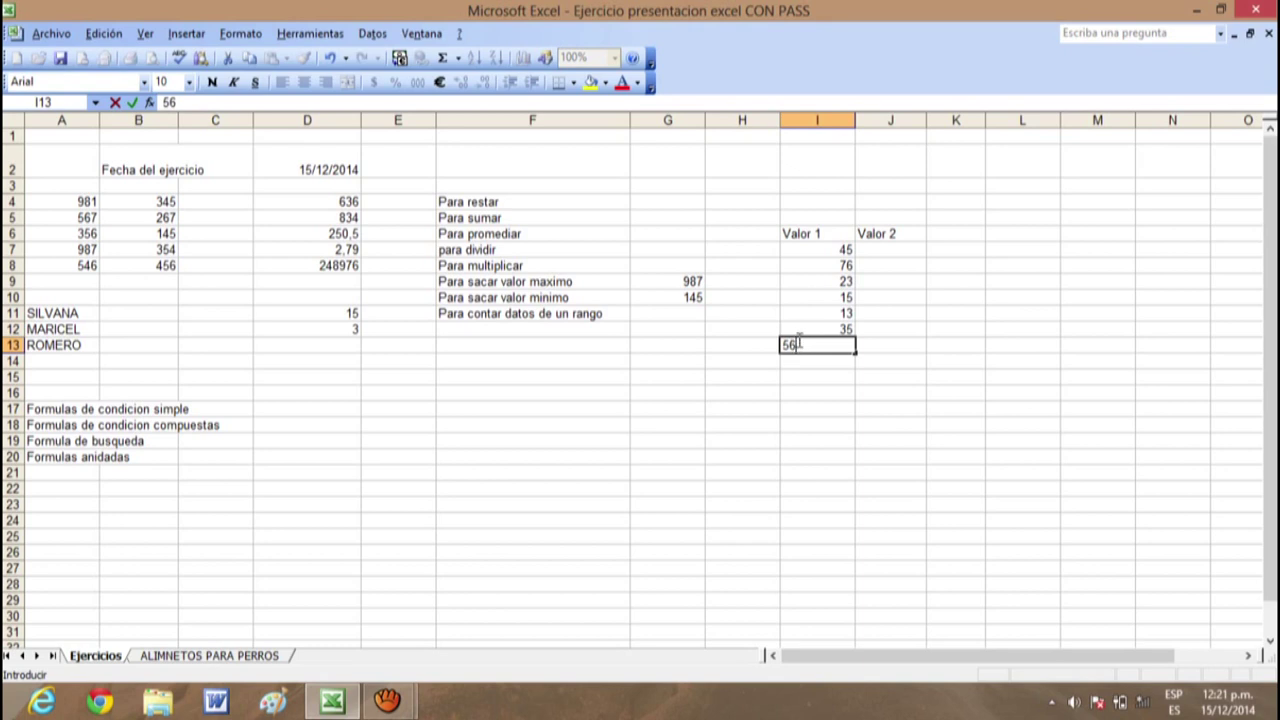
key(Return)
text(76)
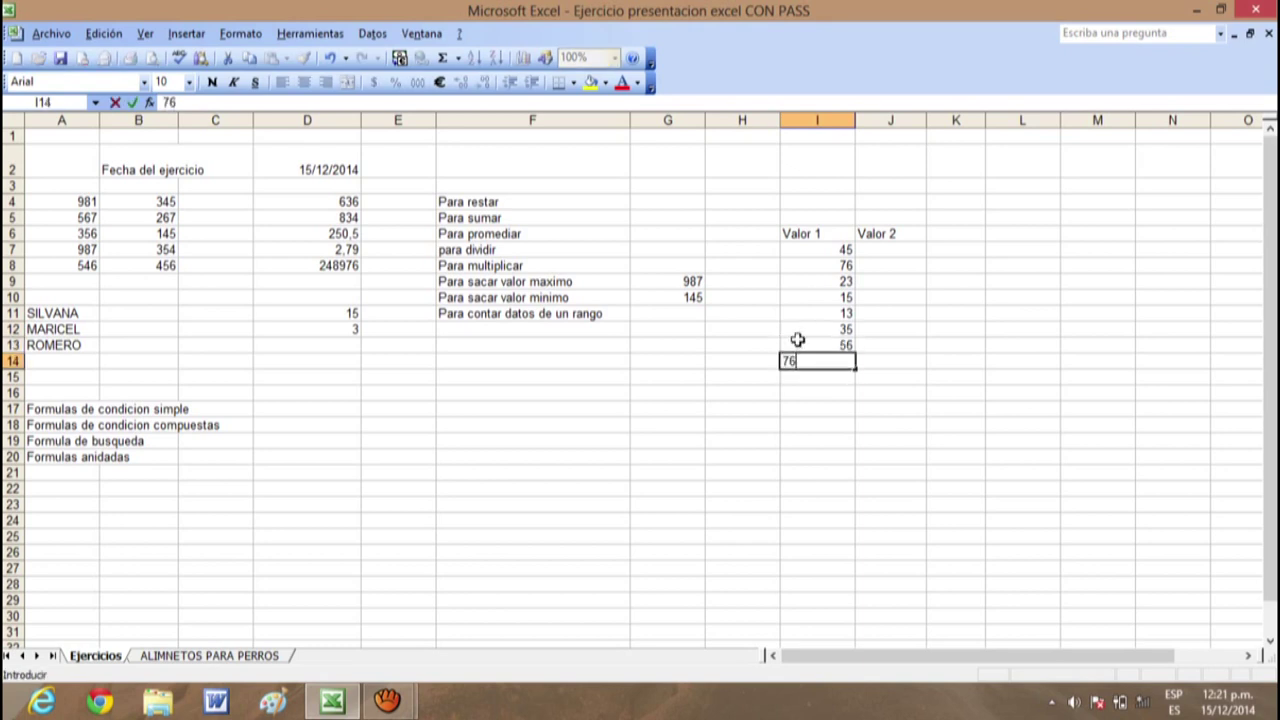
key(Return)
text(49)
key(Return)
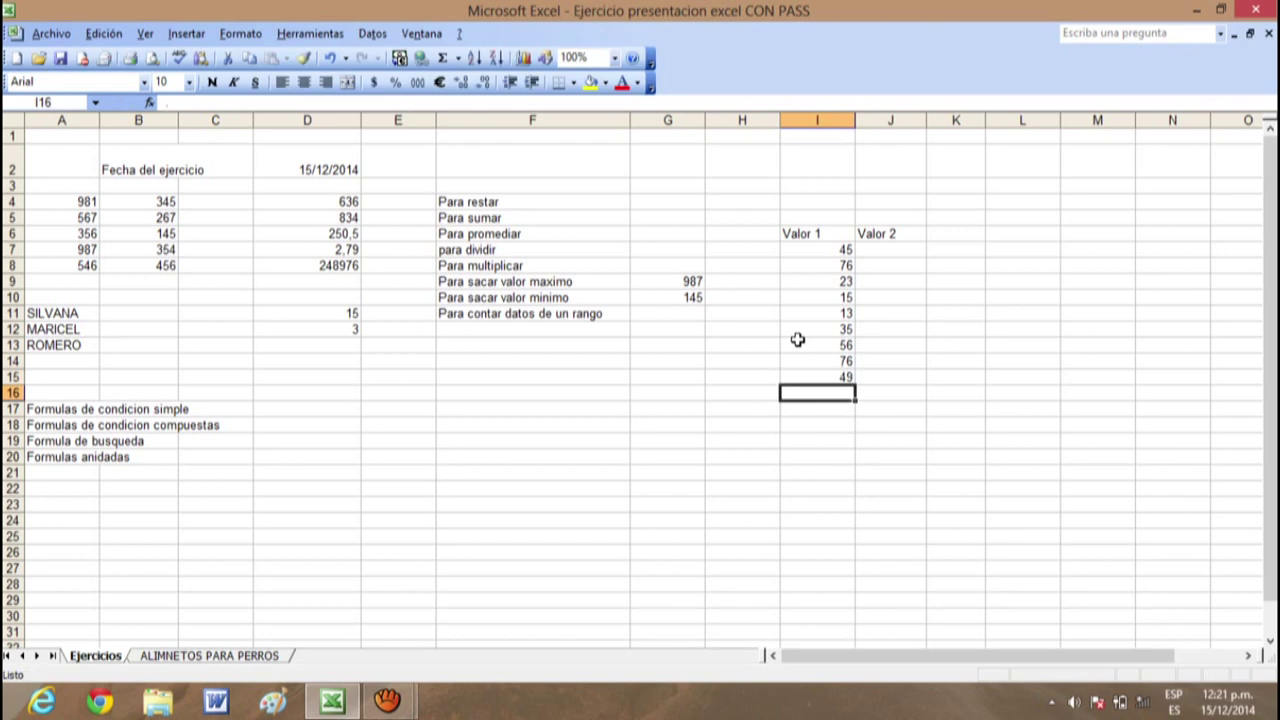
text(98)
key(Return)
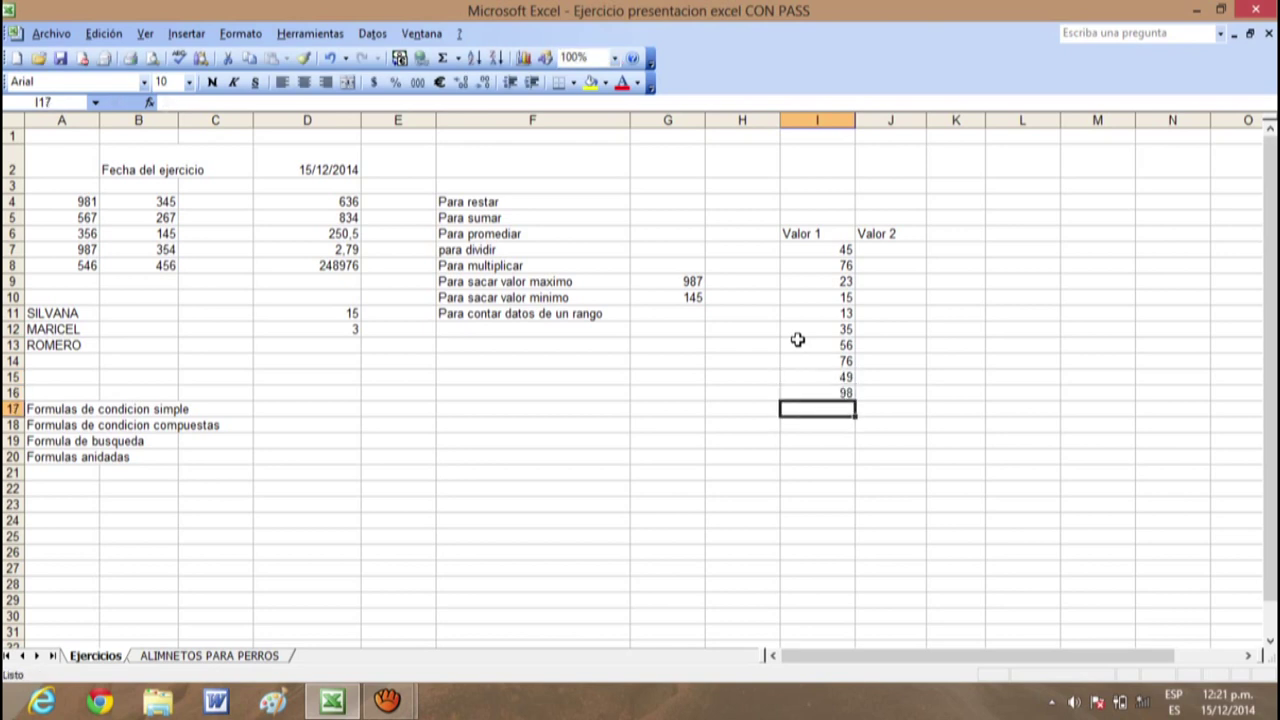
text(12)
key(Return)
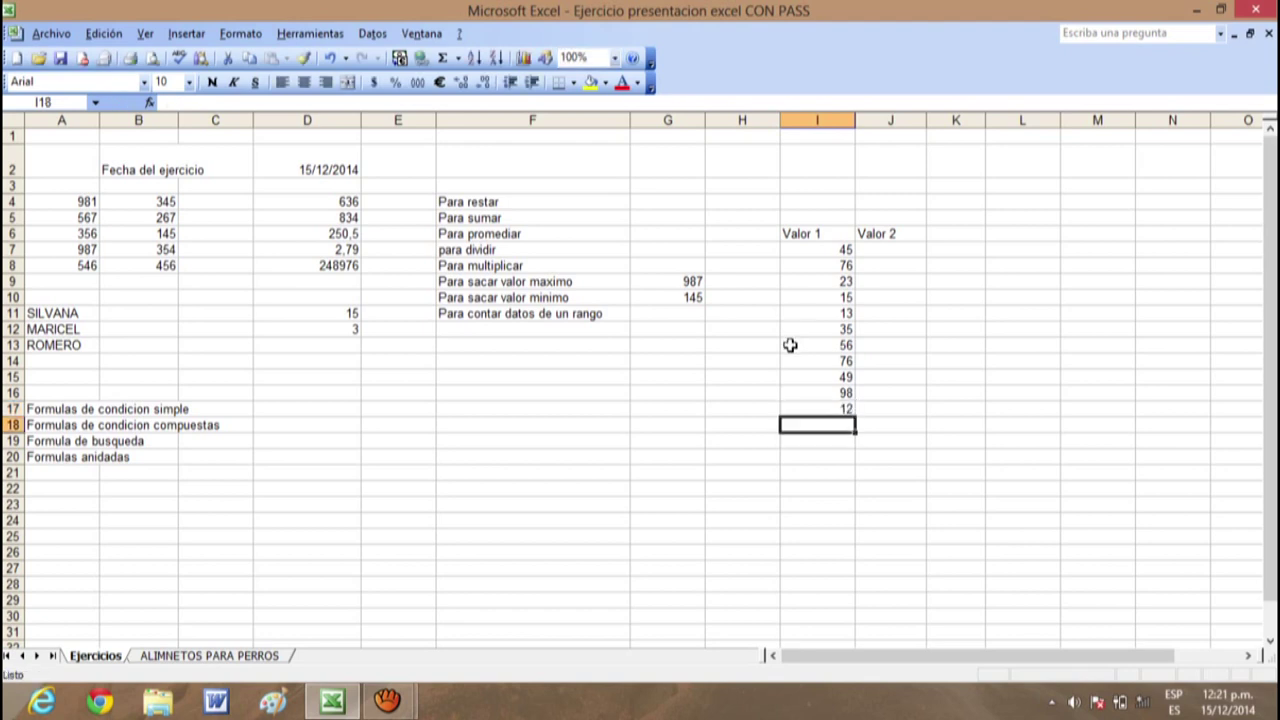
click(888, 250)
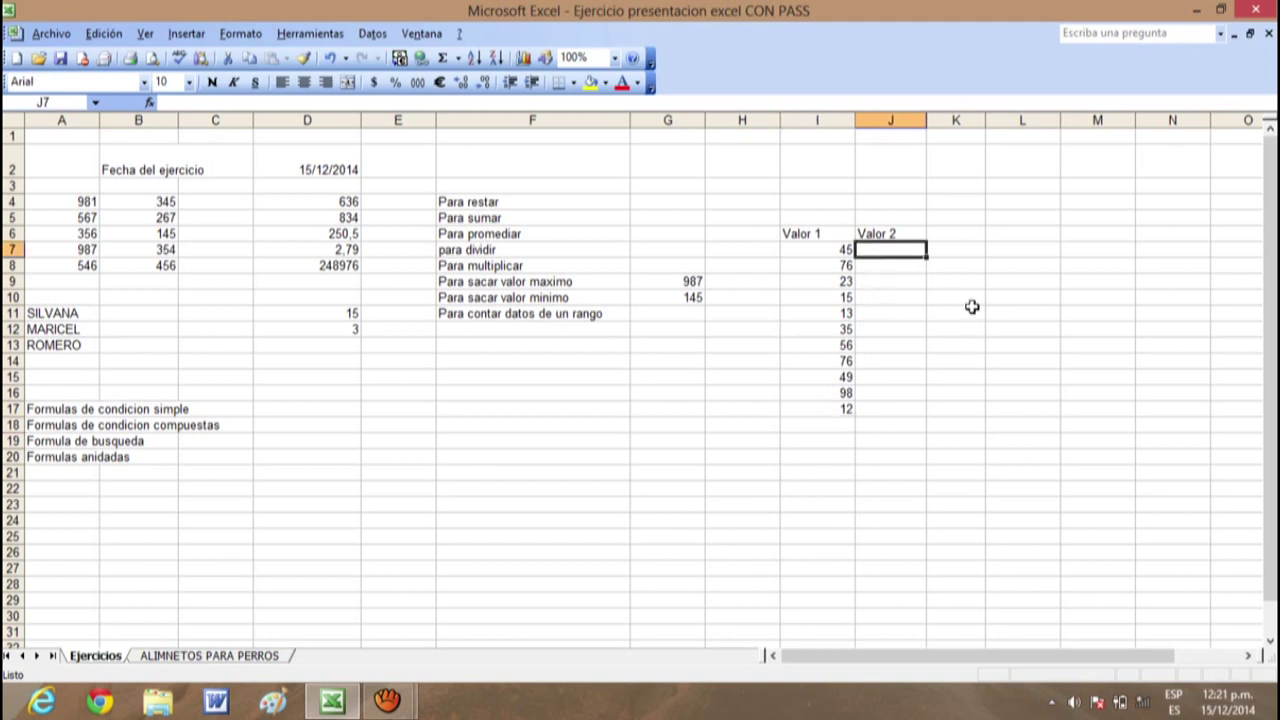
Step: Enter 2 in J7 as the Valor 2 value
text(2)
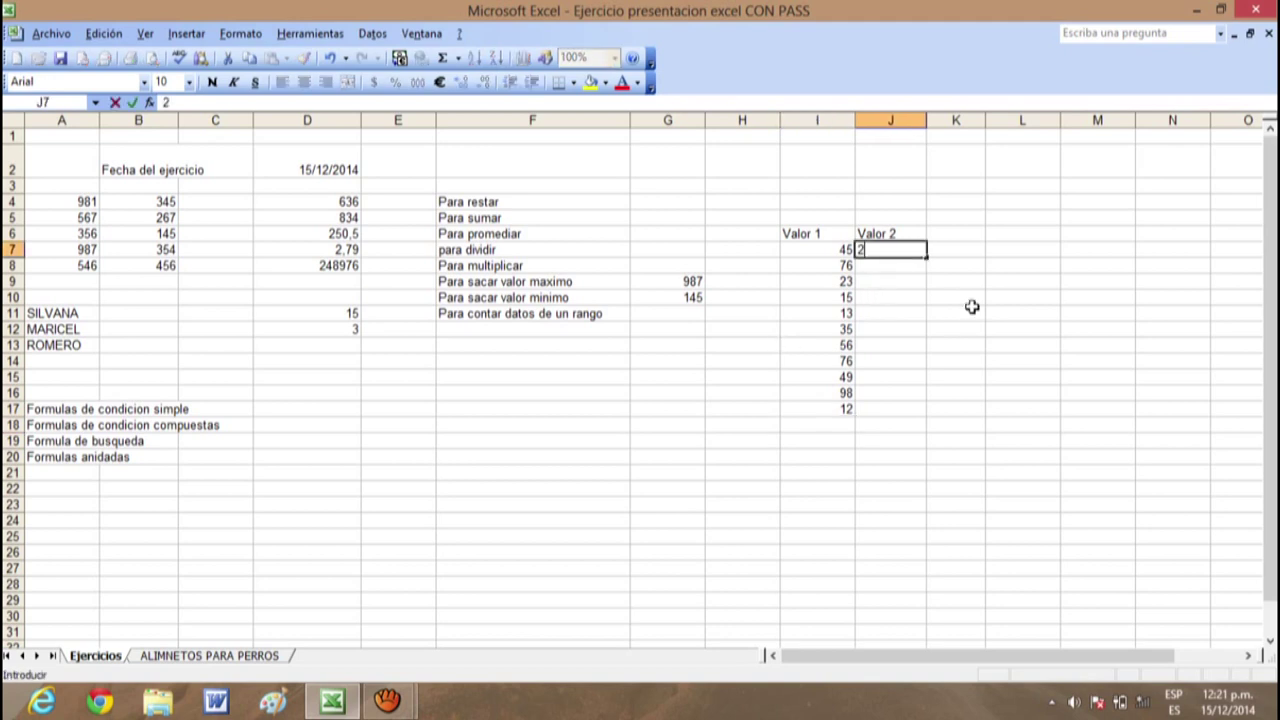
key(Return)
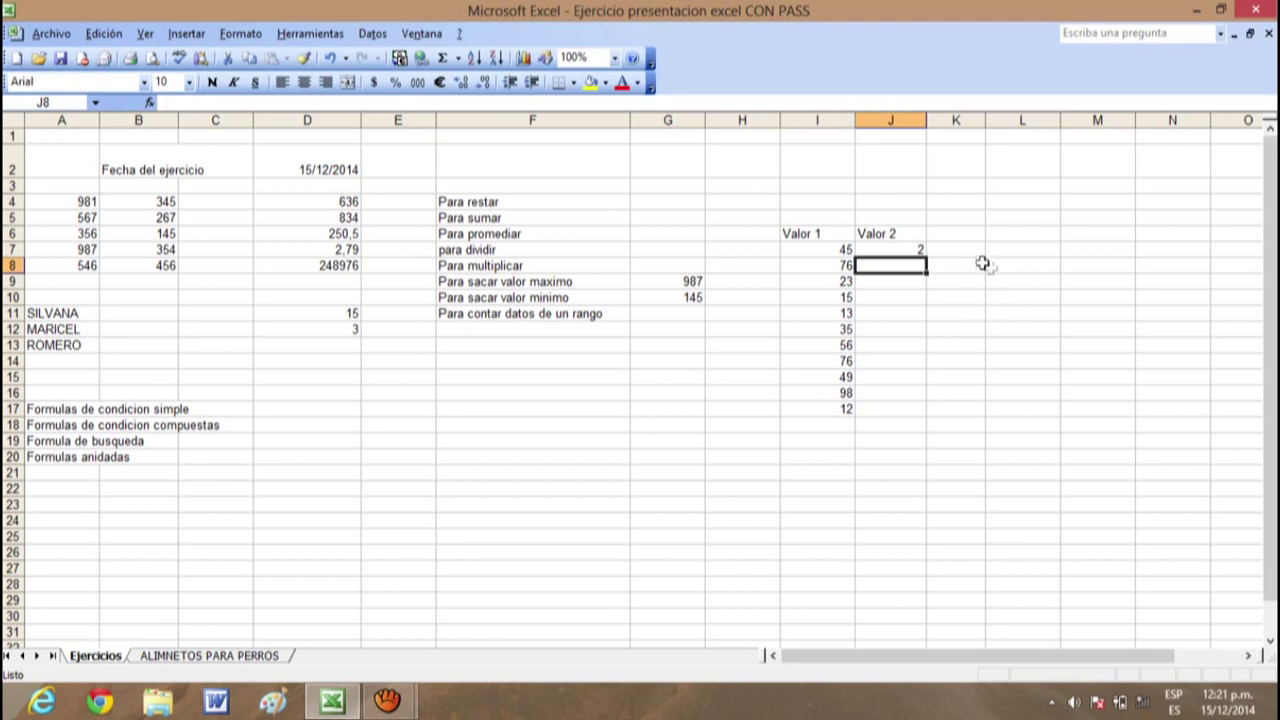
click(958, 251)
Step: Add the 'Resultado' heading in cell L6
click(1012, 233)
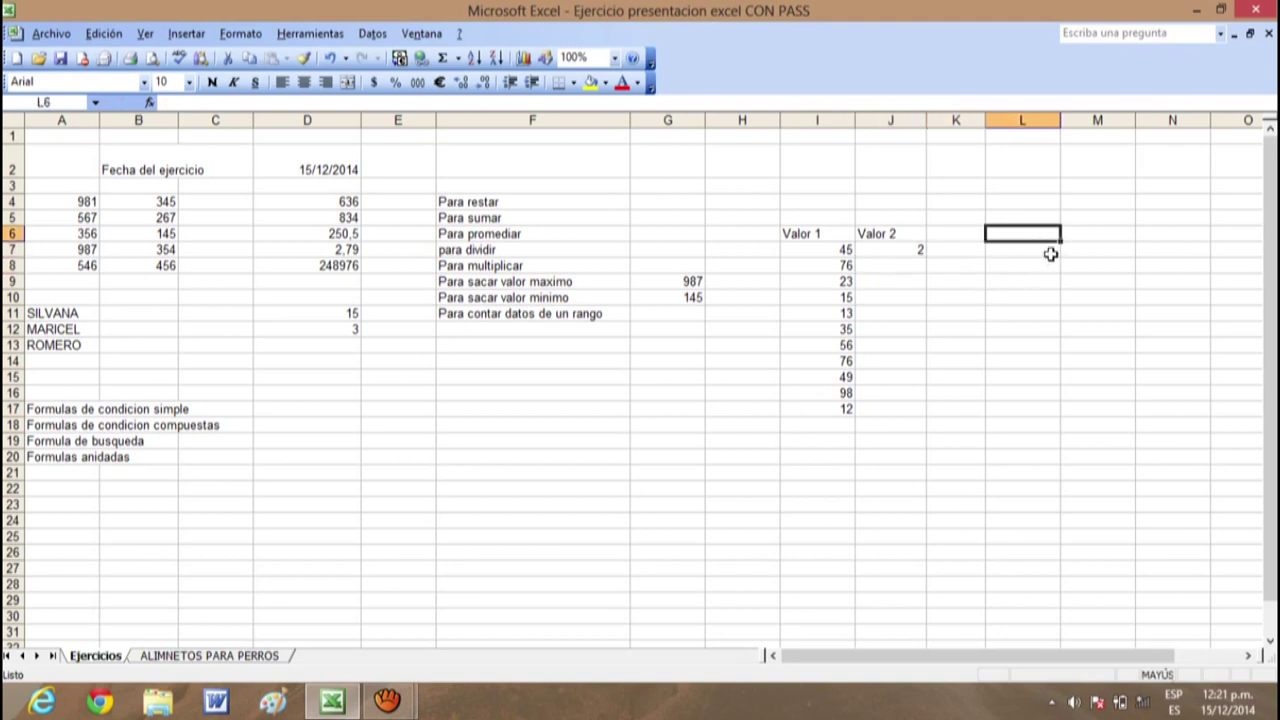
text(Resi)
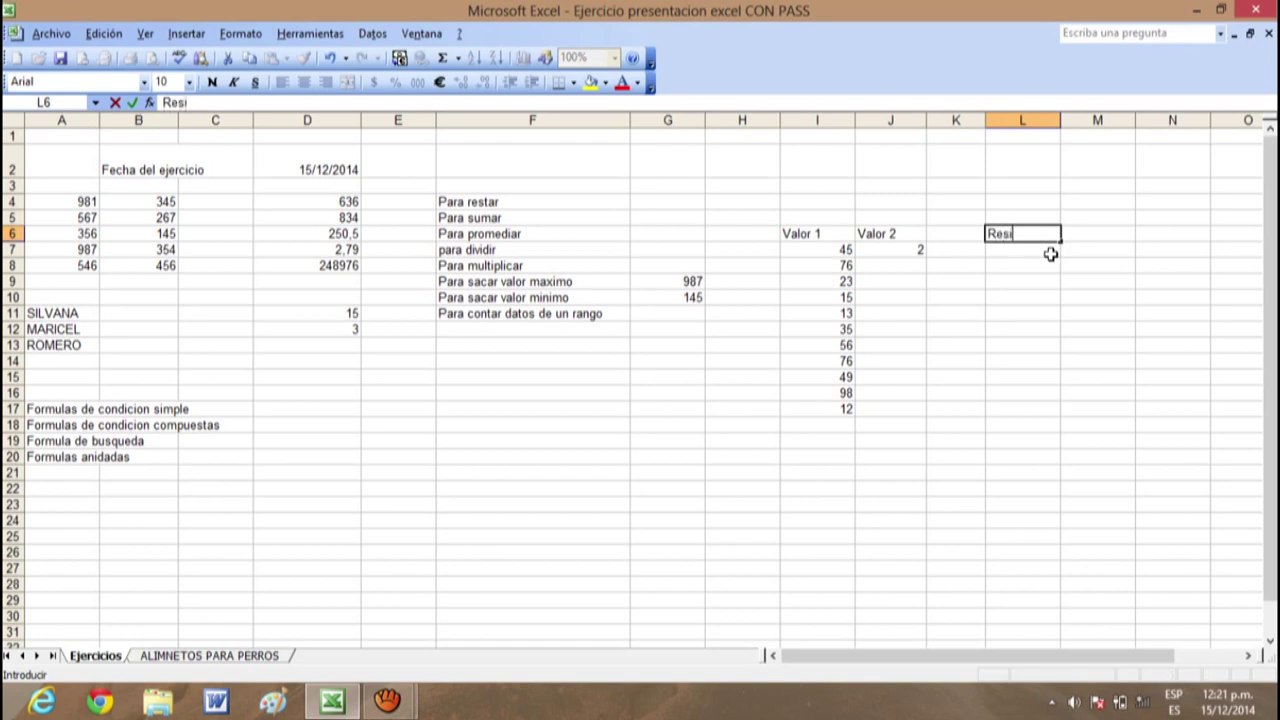
key(BackSpace)
text(ultado)
key(Return)
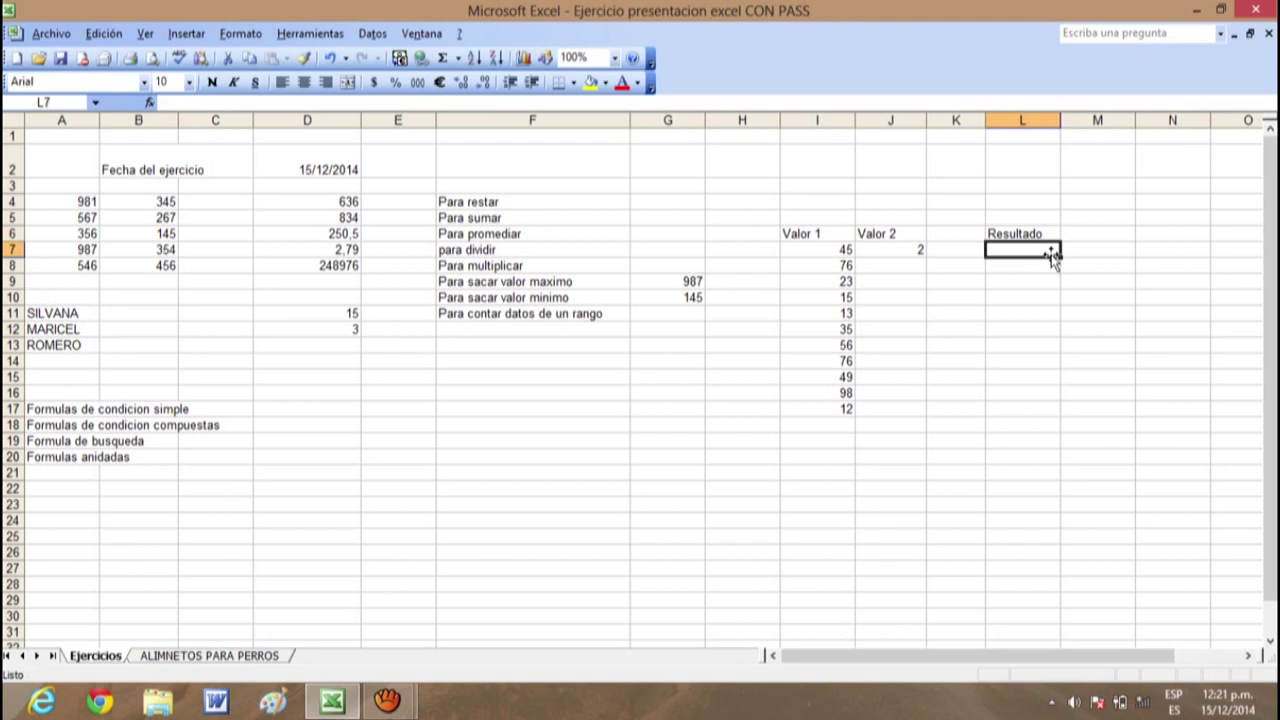
Step: Check the J7 value, then select L7 and start its formula in the formula bar
click(825, 250)
click(888, 250)
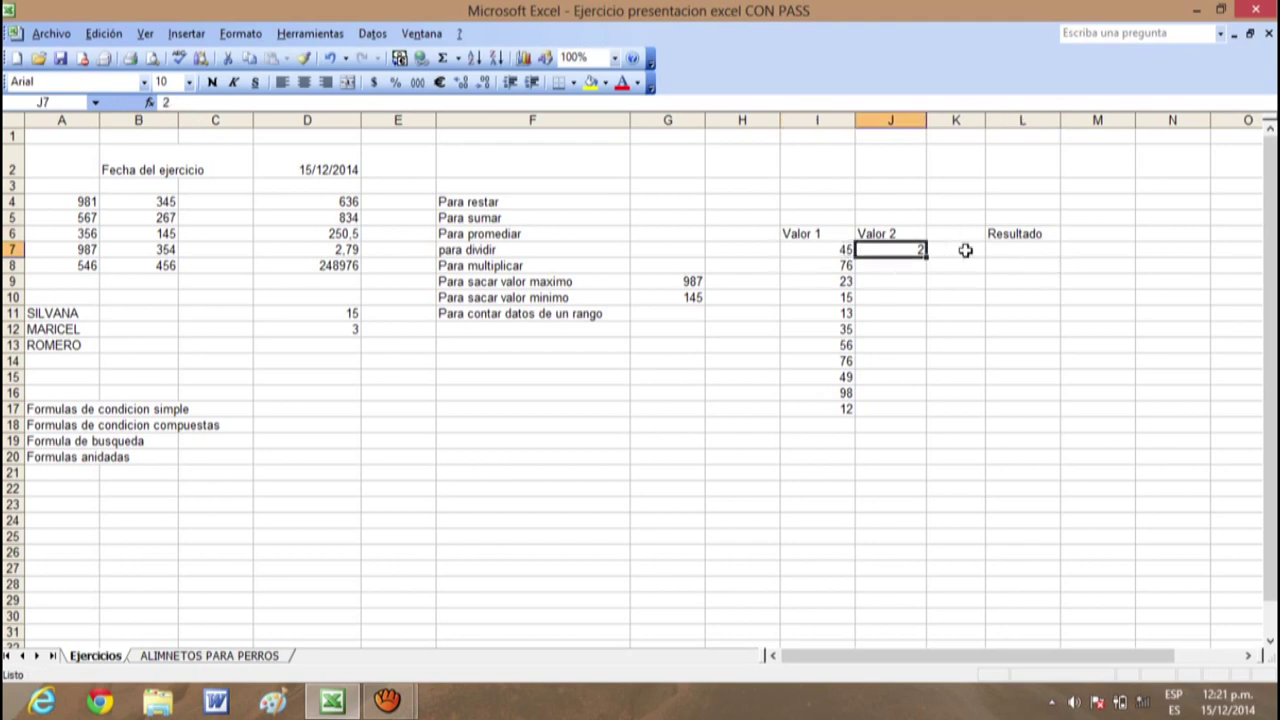
click(1001, 250)
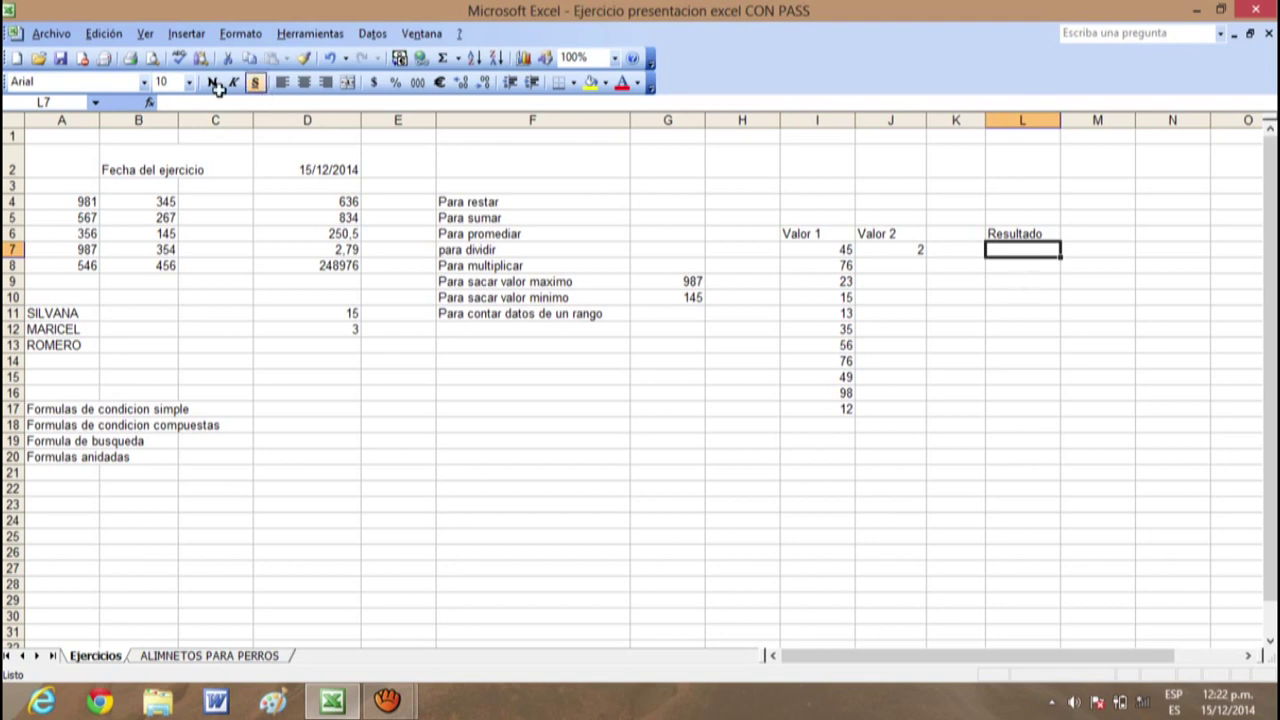
click(174, 104)
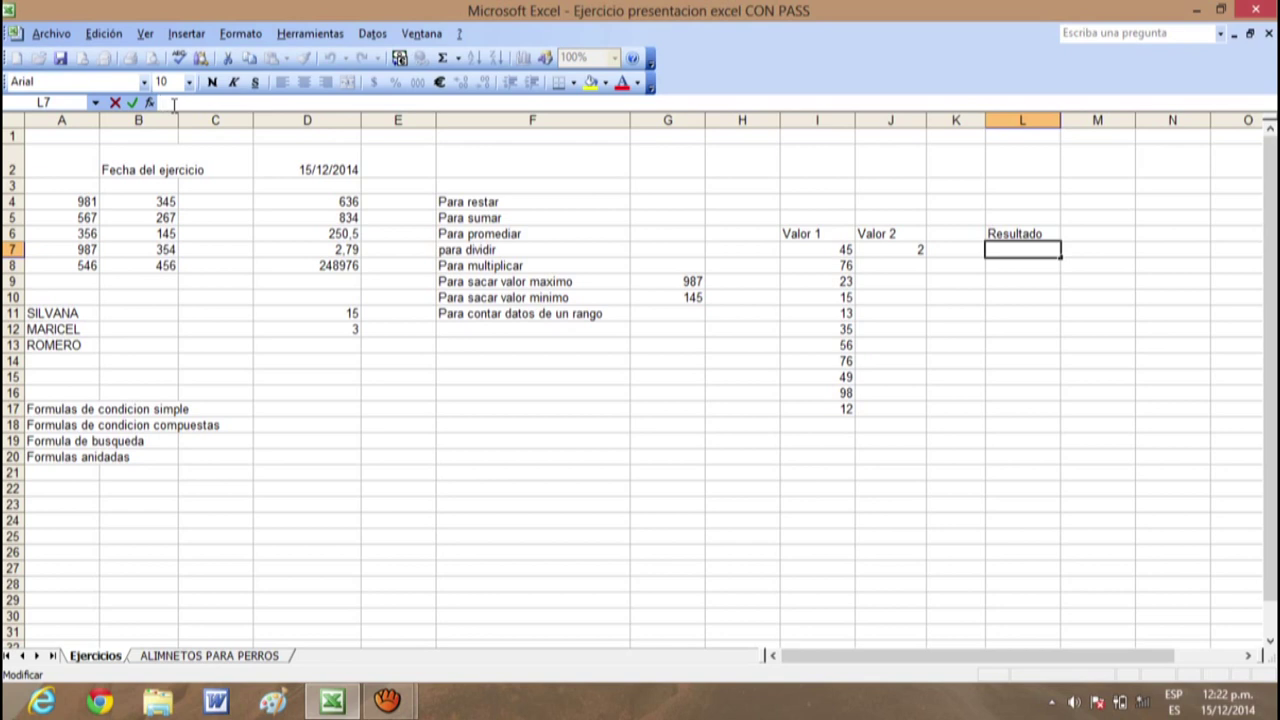
Step: Enter =PRODUCTO(I7*J7) in L7 to get 90, then reselect L7 to check the formula
text(=)
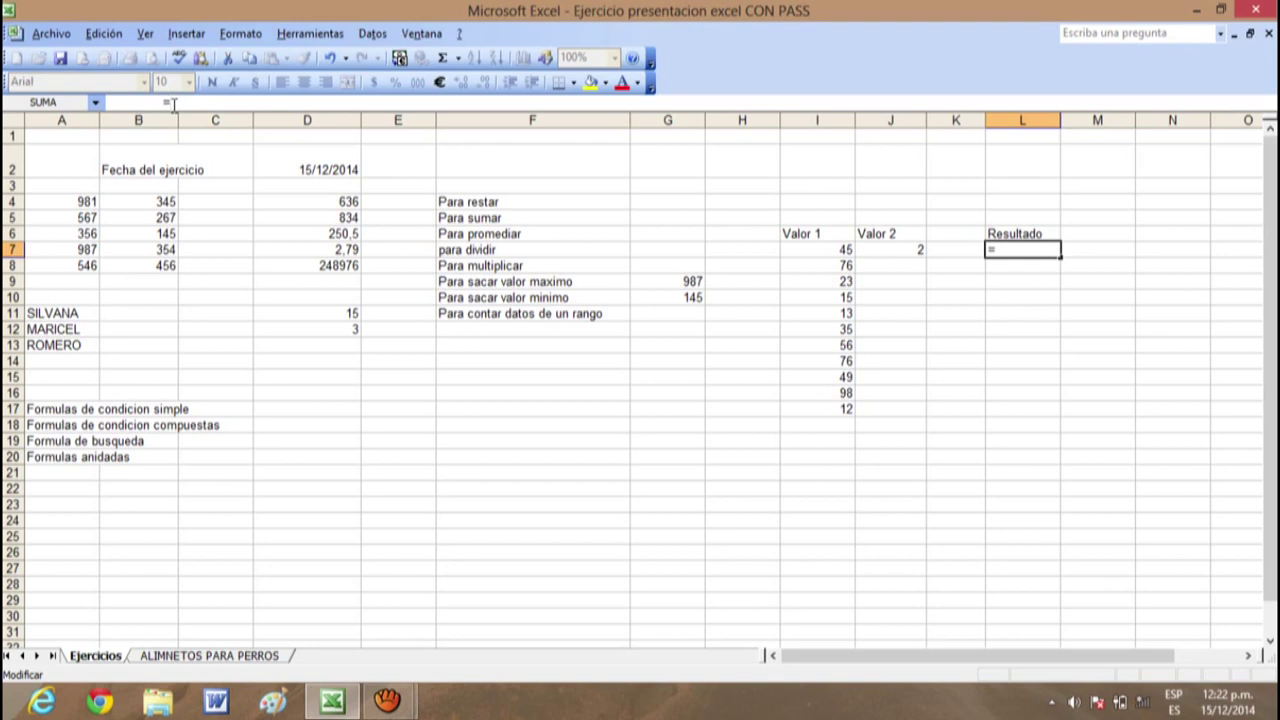
text(producto)
text(()
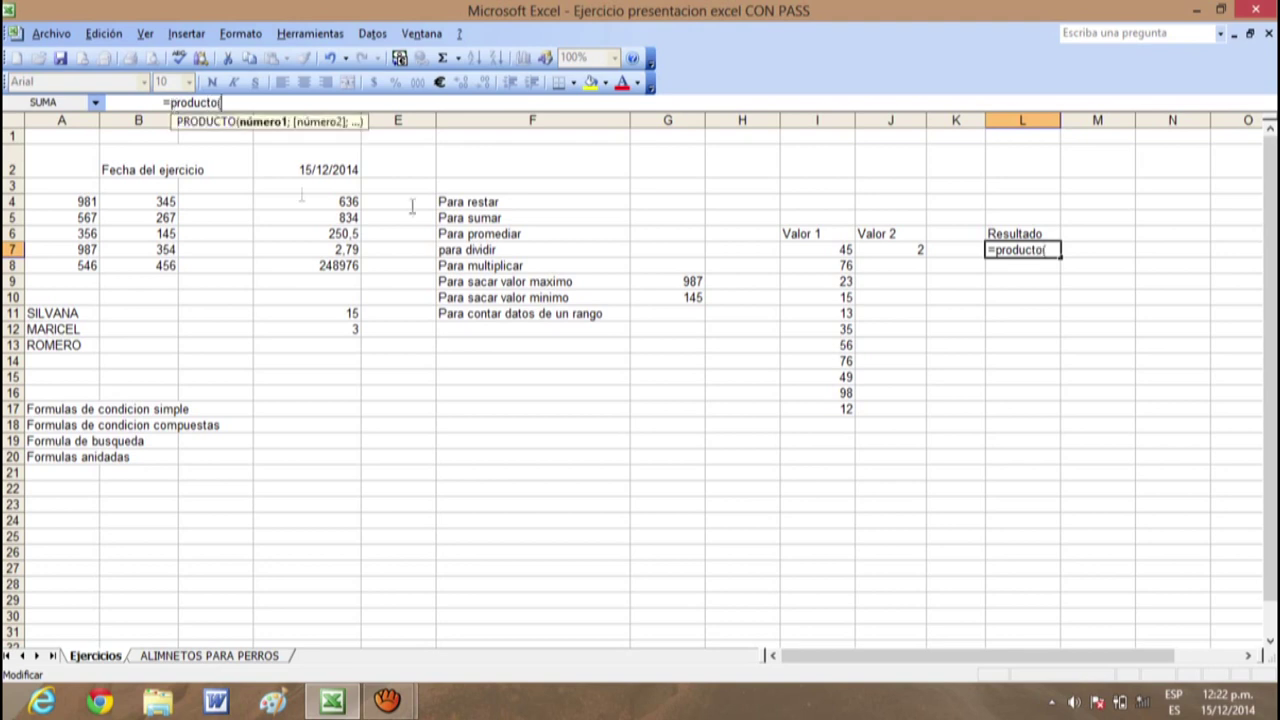
click(831, 249)
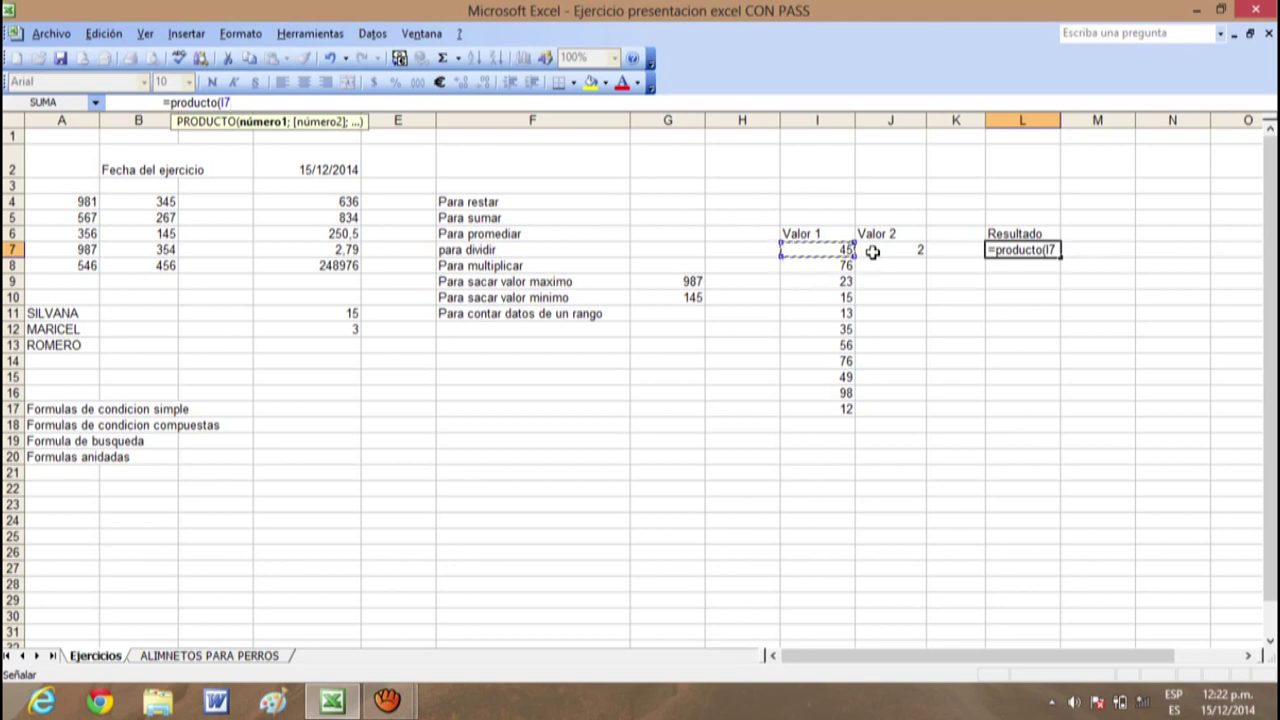
text(=)
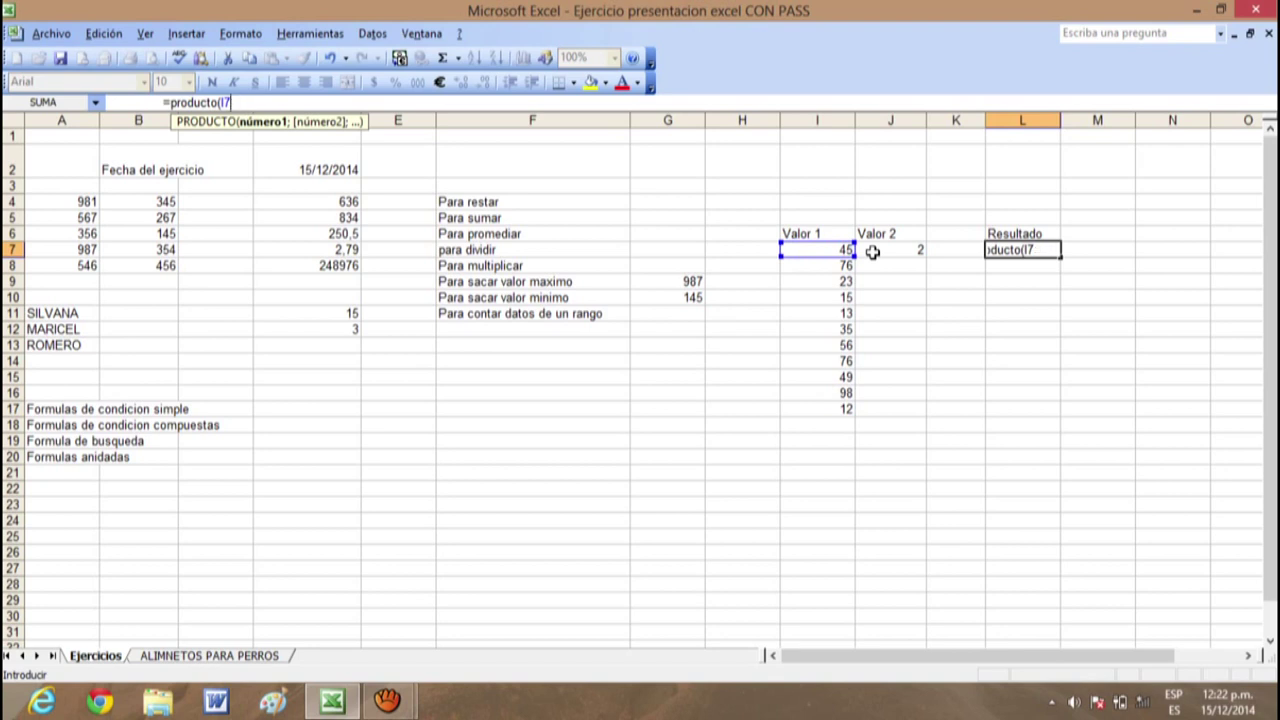
text(*)
click(898, 250)
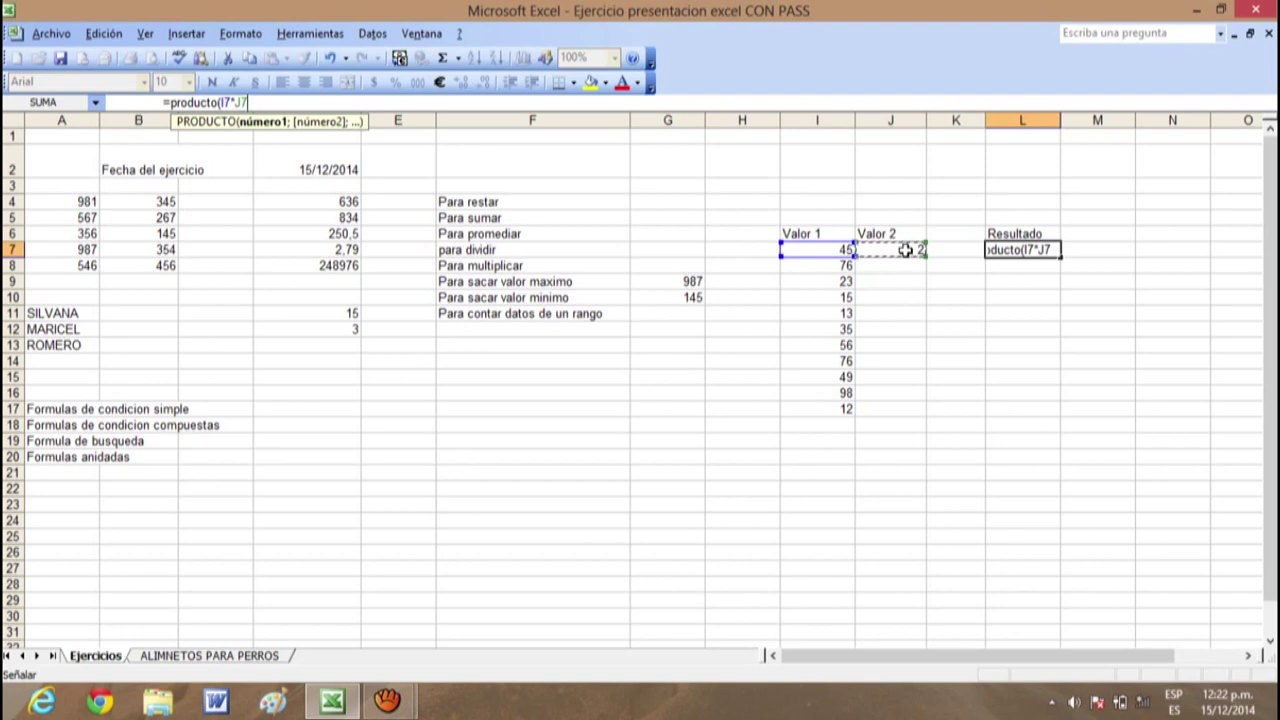
text())
key(Return)
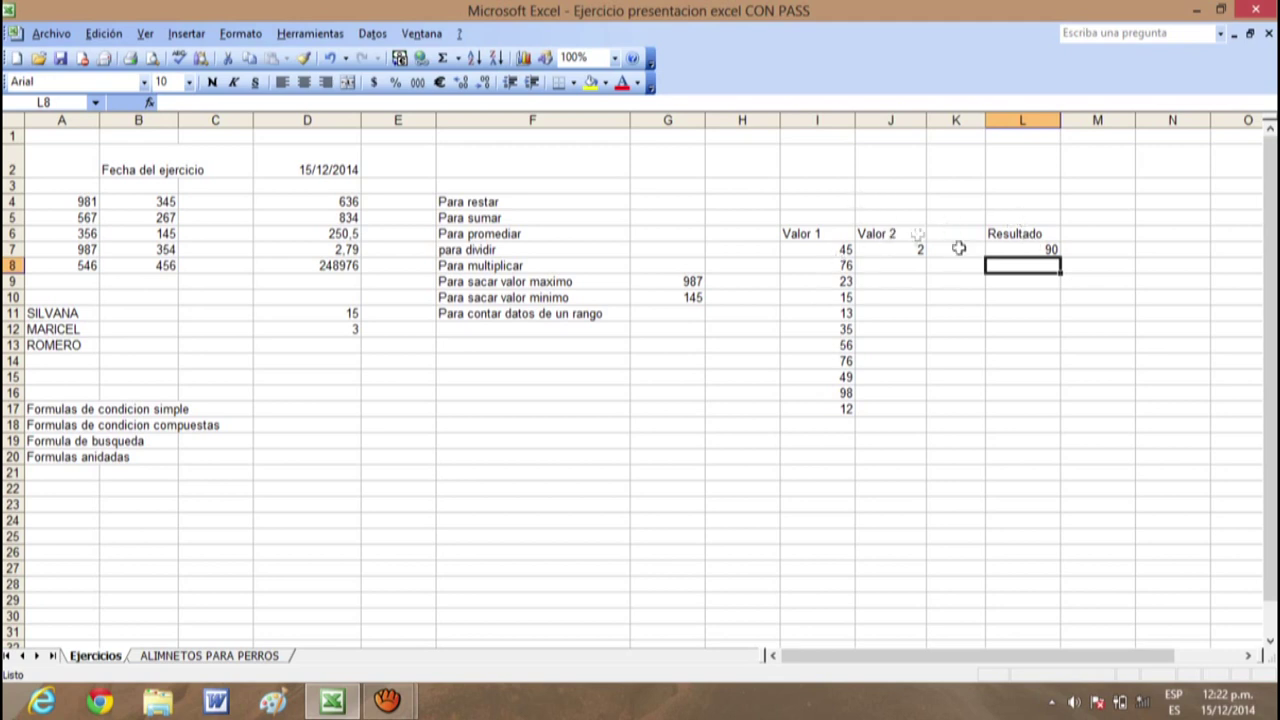
click(1022, 242)
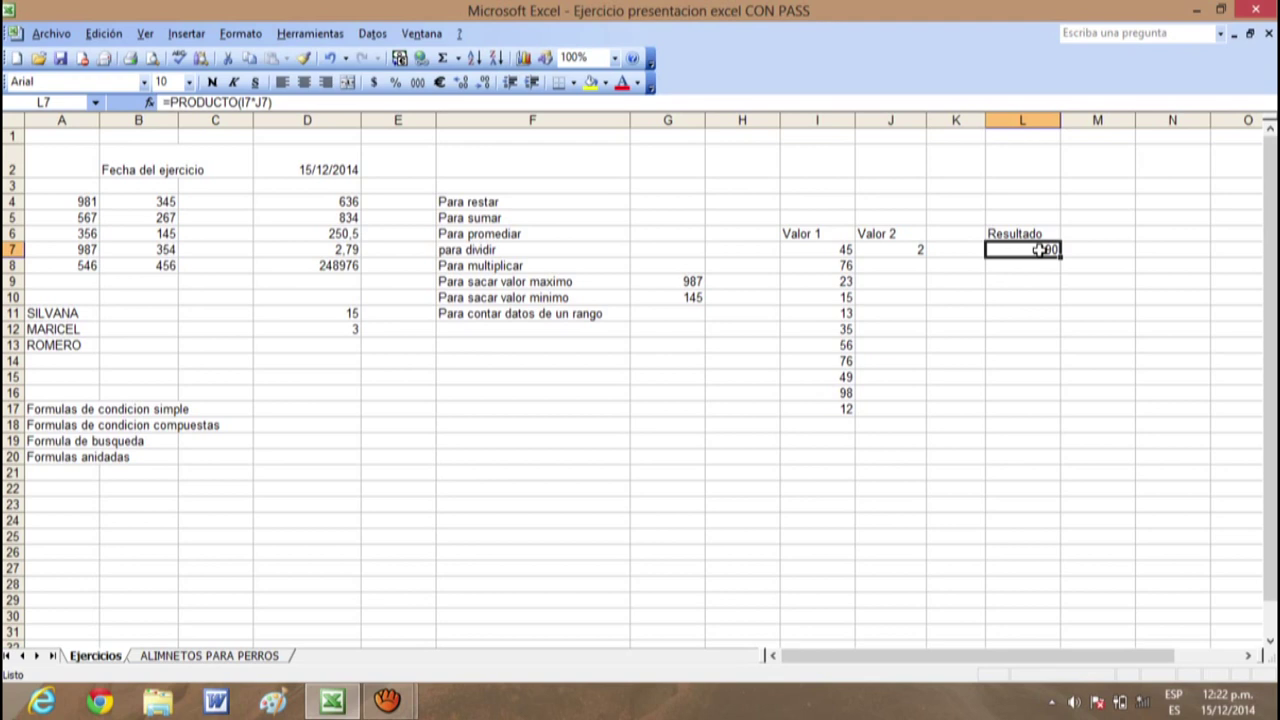
Step: Fill the PRODUCTO formula from L7 down to L17 with the fill handle
drag(1040, 249, 1038, 251)
drag(1058, 259, 1045, 413)
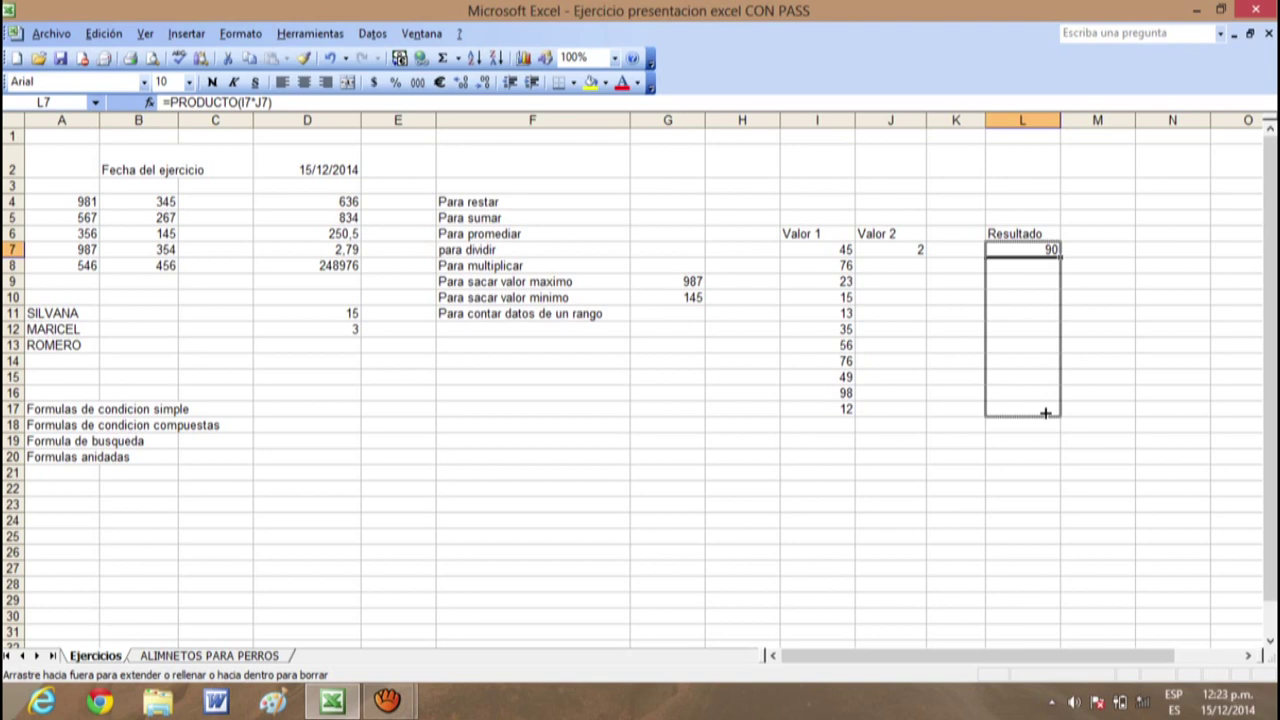
drag(1045, 413, 1044, 413)
drag(1044, 413, 1044, 413)
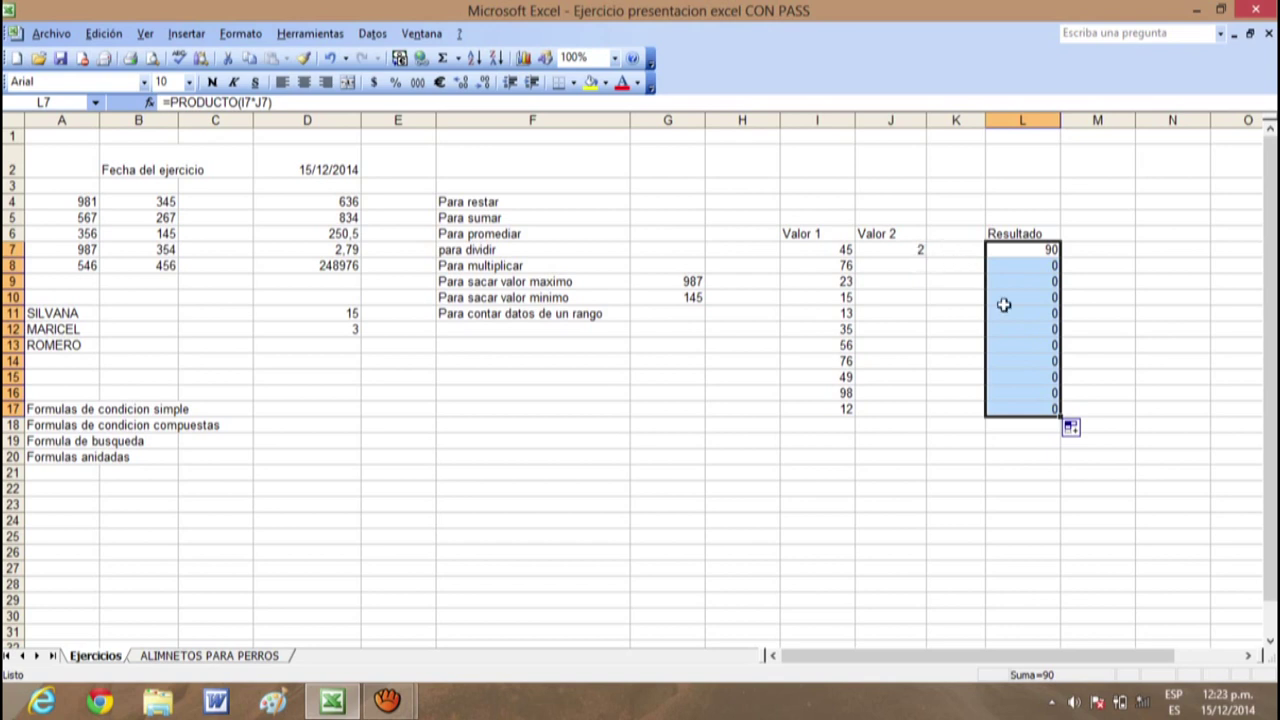
Step: Inspect the copied formula =PRODUCTO(I15*J15) in L15 and the Valor cells it uses
click(1022, 379)
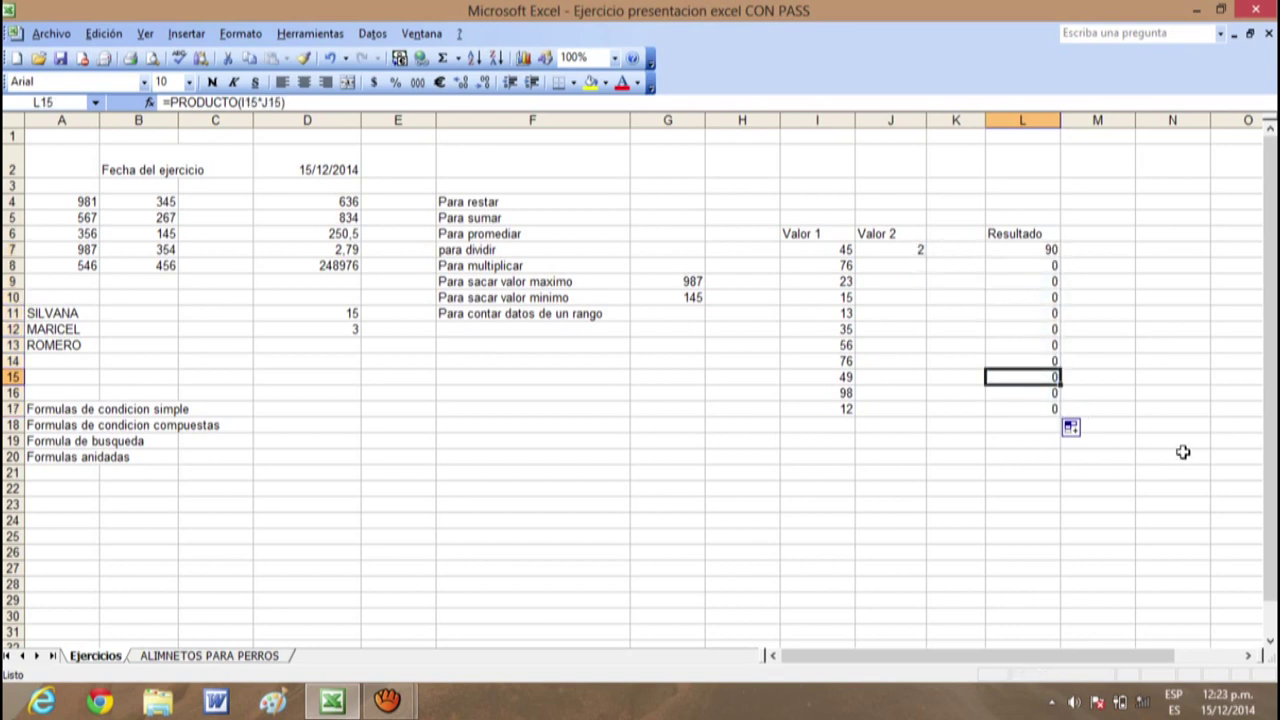
click(836, 284)
click(905, 246)
click(846, 311)
click(902, 250)
click(845, 345)
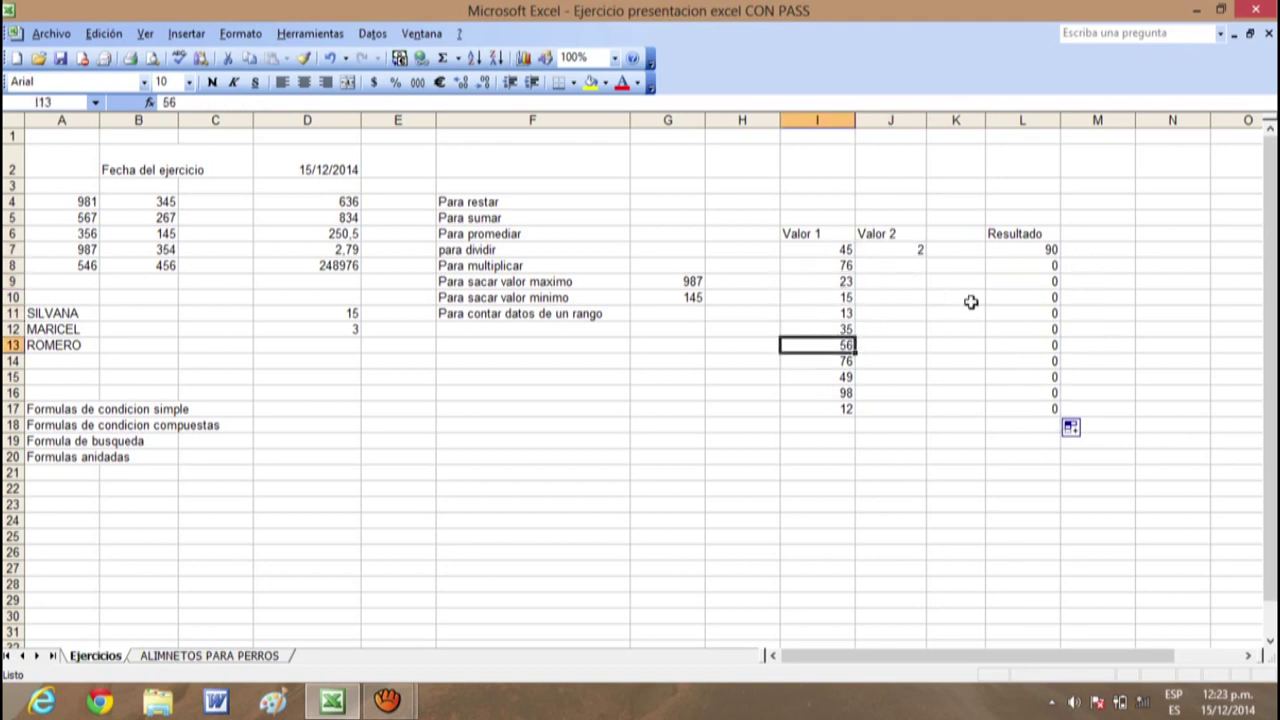
Step: Enter 2 as Valor 2 in each cell from J8 downward
click(919, 270)
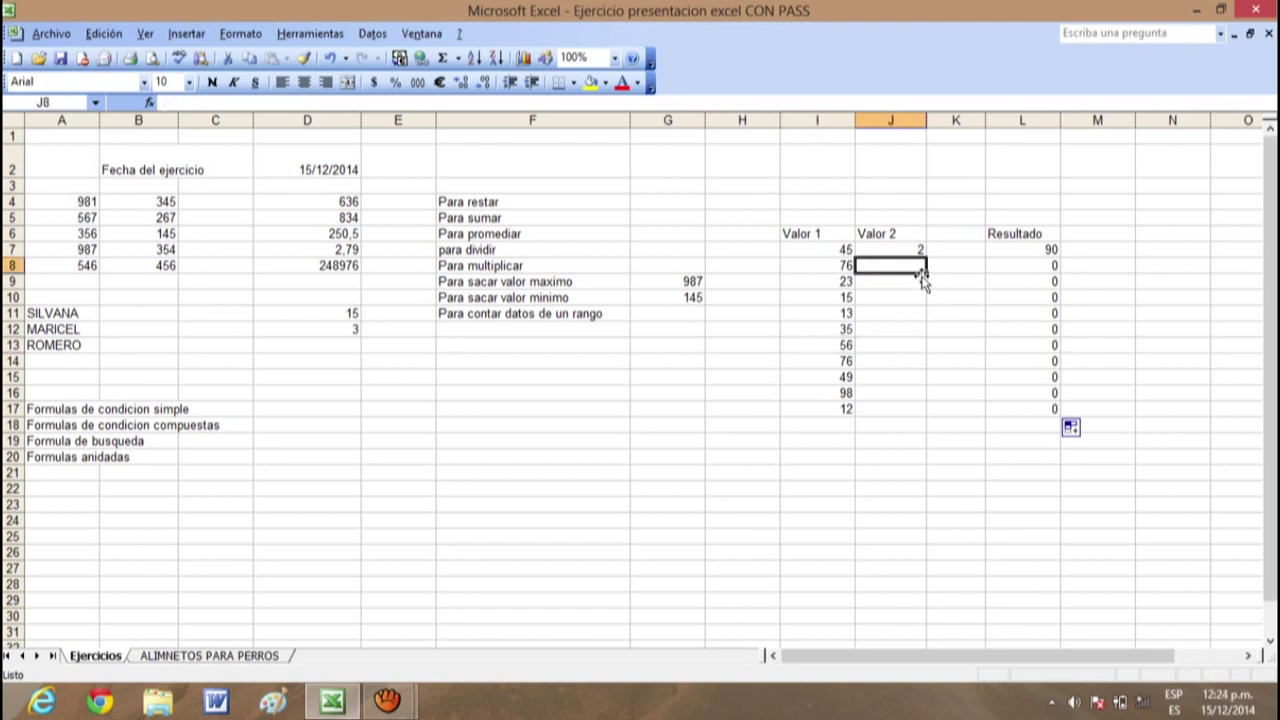
text(2)
key(Return)
text(2)
key(Return)
text(2)
key(Return)
text(2 2 2 2 2 2)
key(Return)
text(2)
key(Return)
text(2)
key(Return)
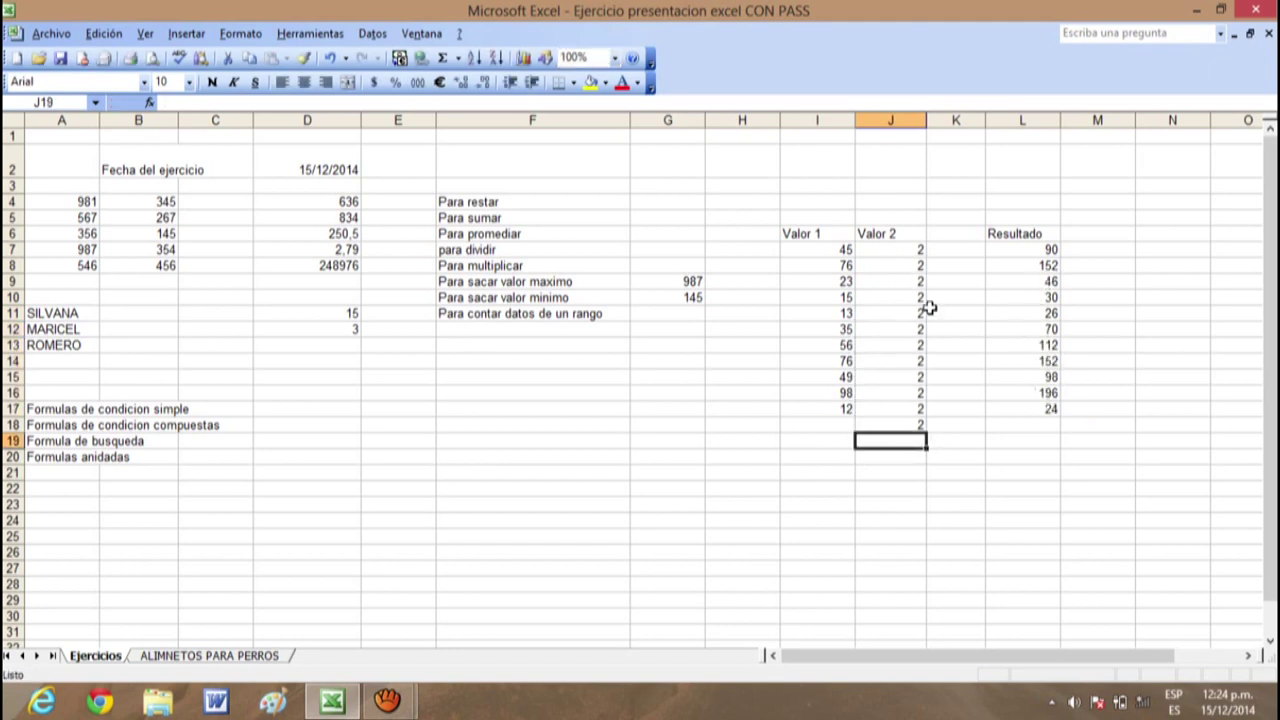
Step: Clear the 2s from J8:J18 with Borrar contenido
drag(900, 268, 904, 357)
drag(902, 416, 900, 424)
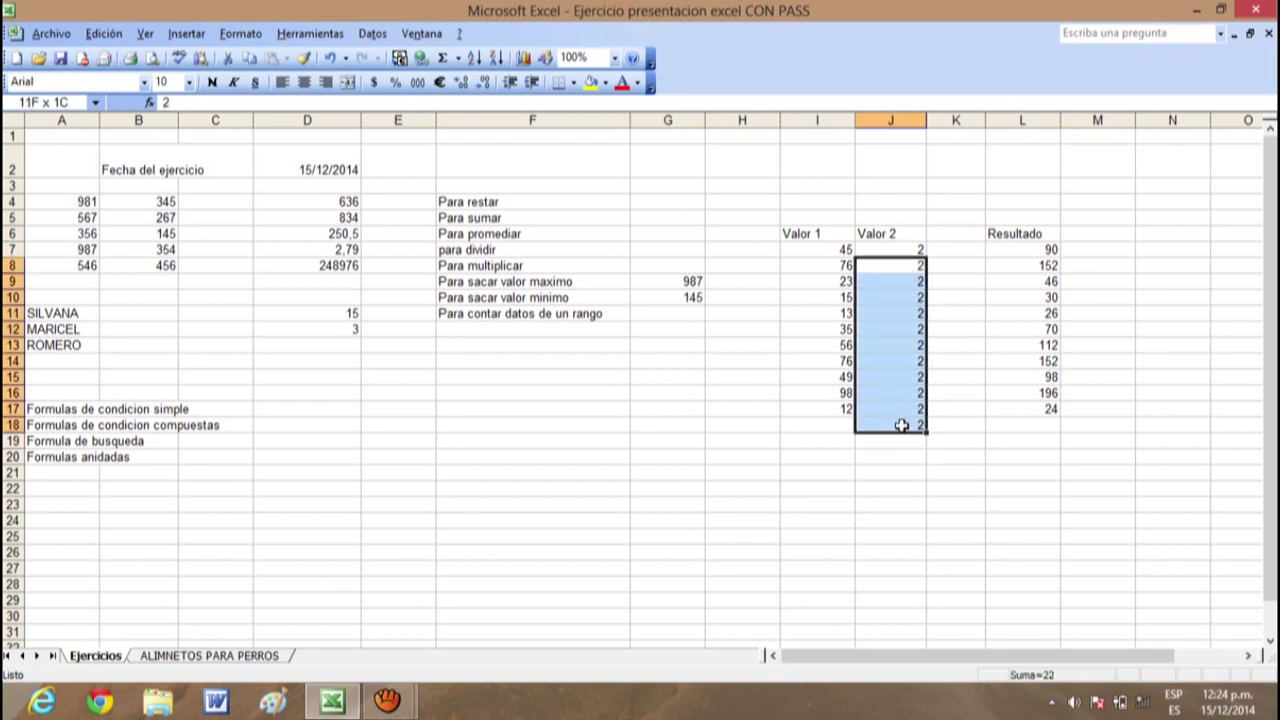
right_click(900, 423)
click(966, 251)
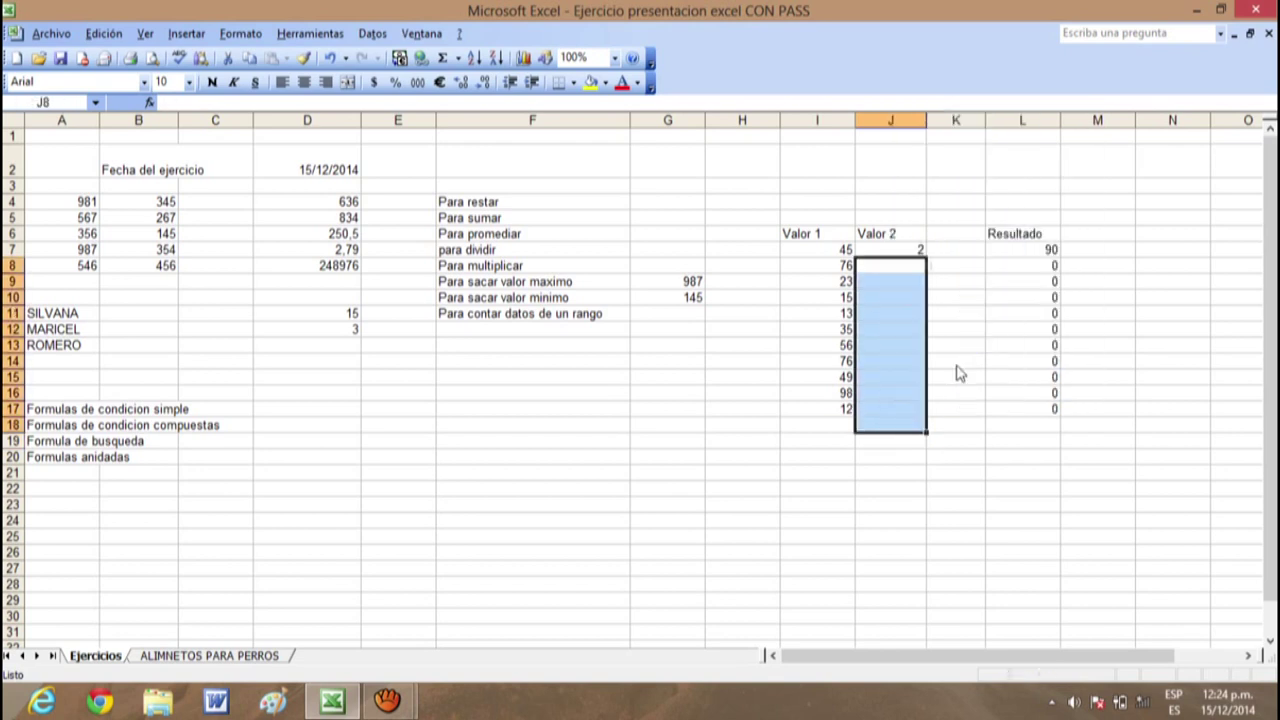
click(947, 457)
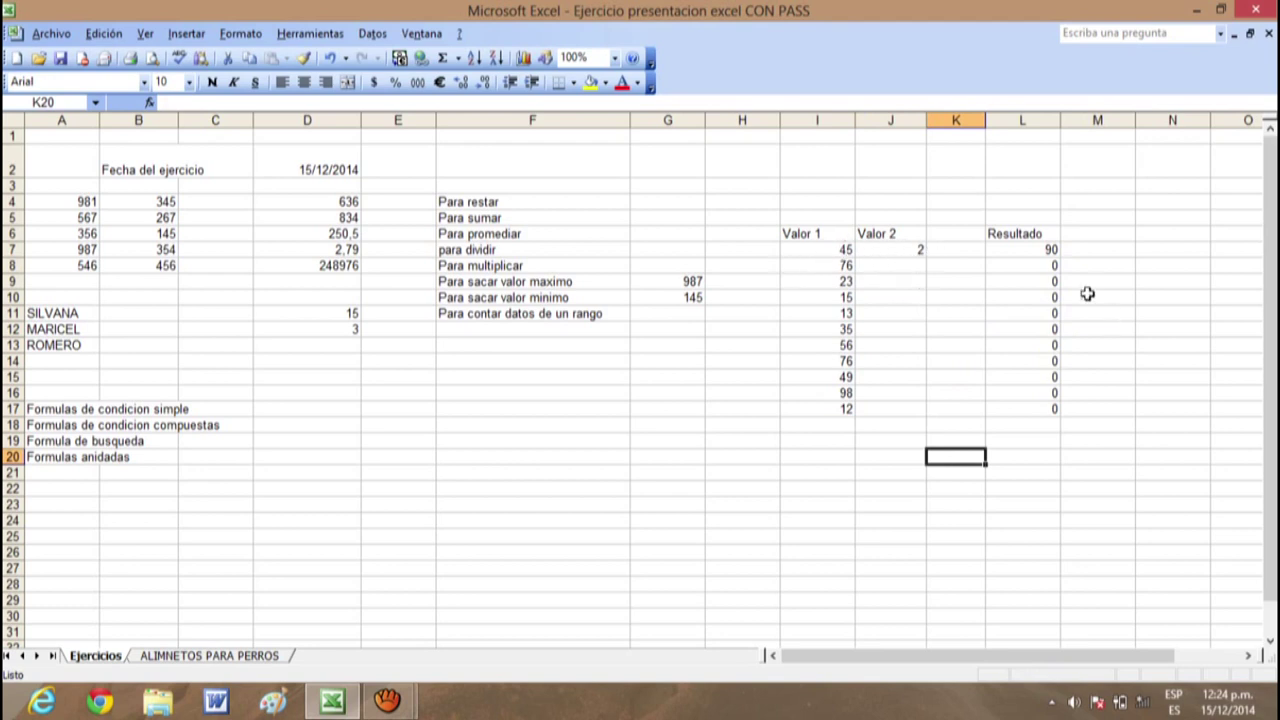
Step: Clear the copied zero results from L8:L17 with Borrar contenido
drag(1050, 268, 1029, 405)
right_click(1029, 380)
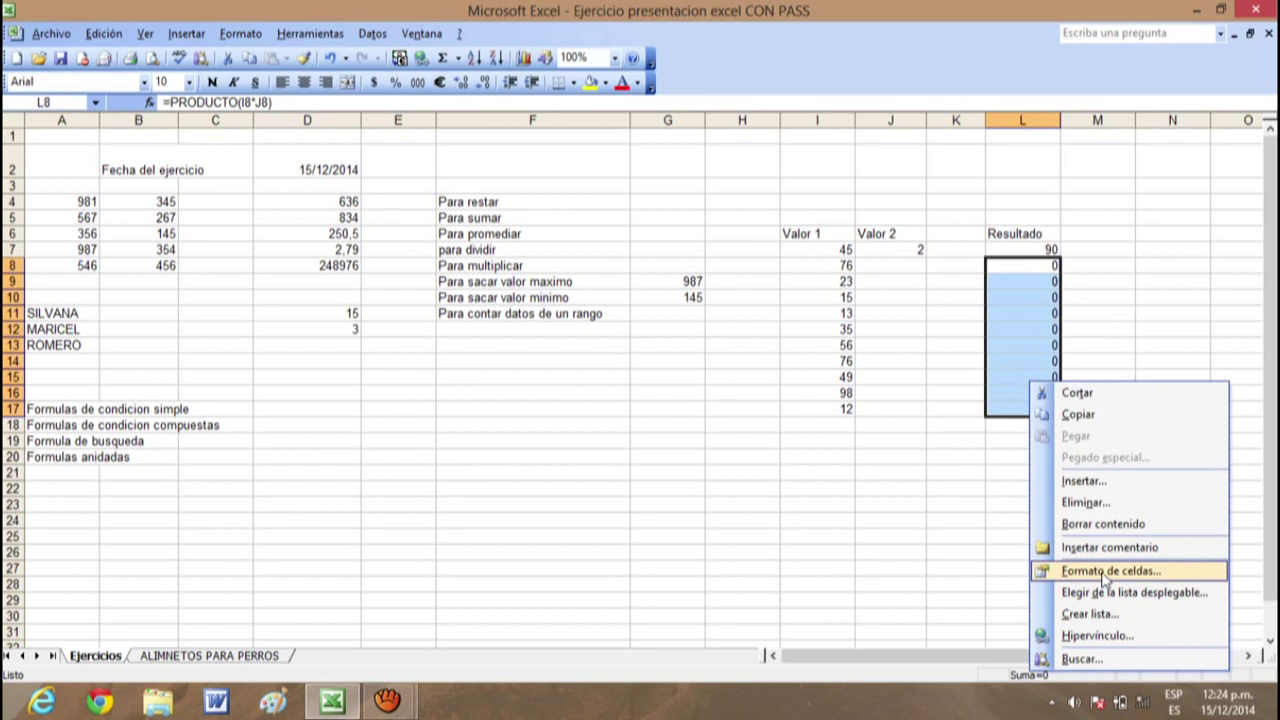
click(1103, 524)
click(1020, 490)
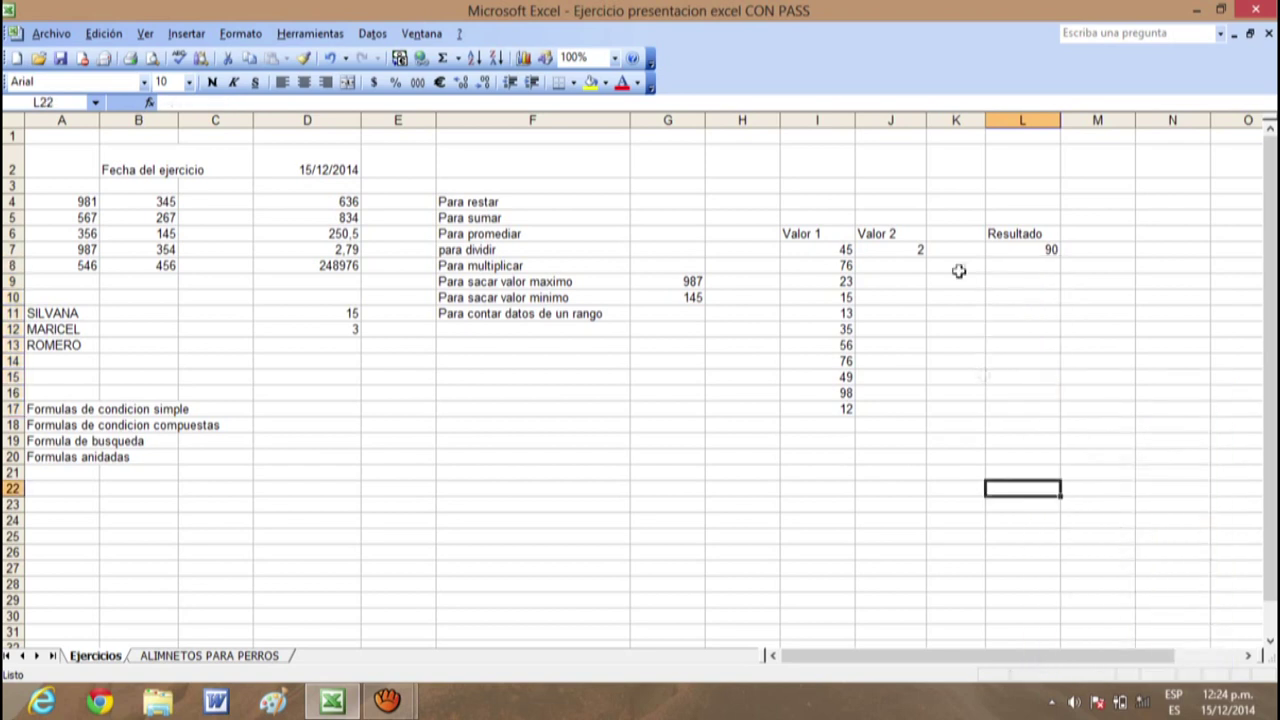
click(1023, 251)
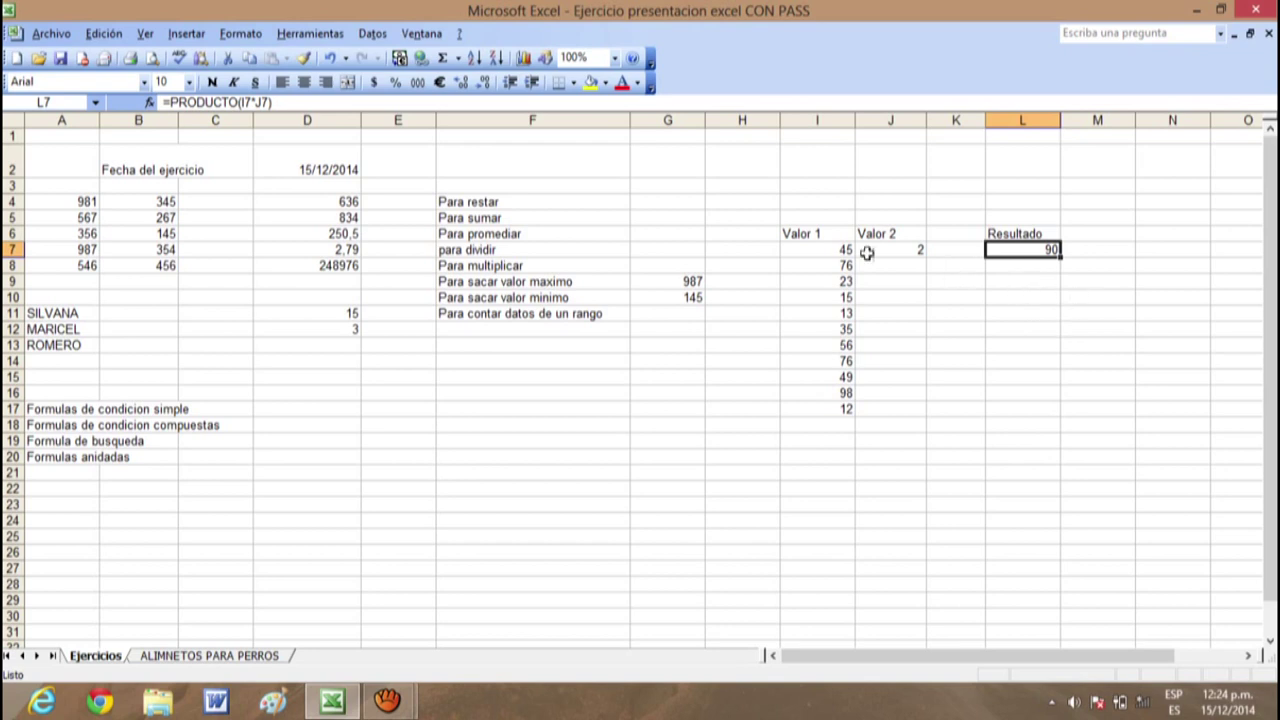
click(825, 250)
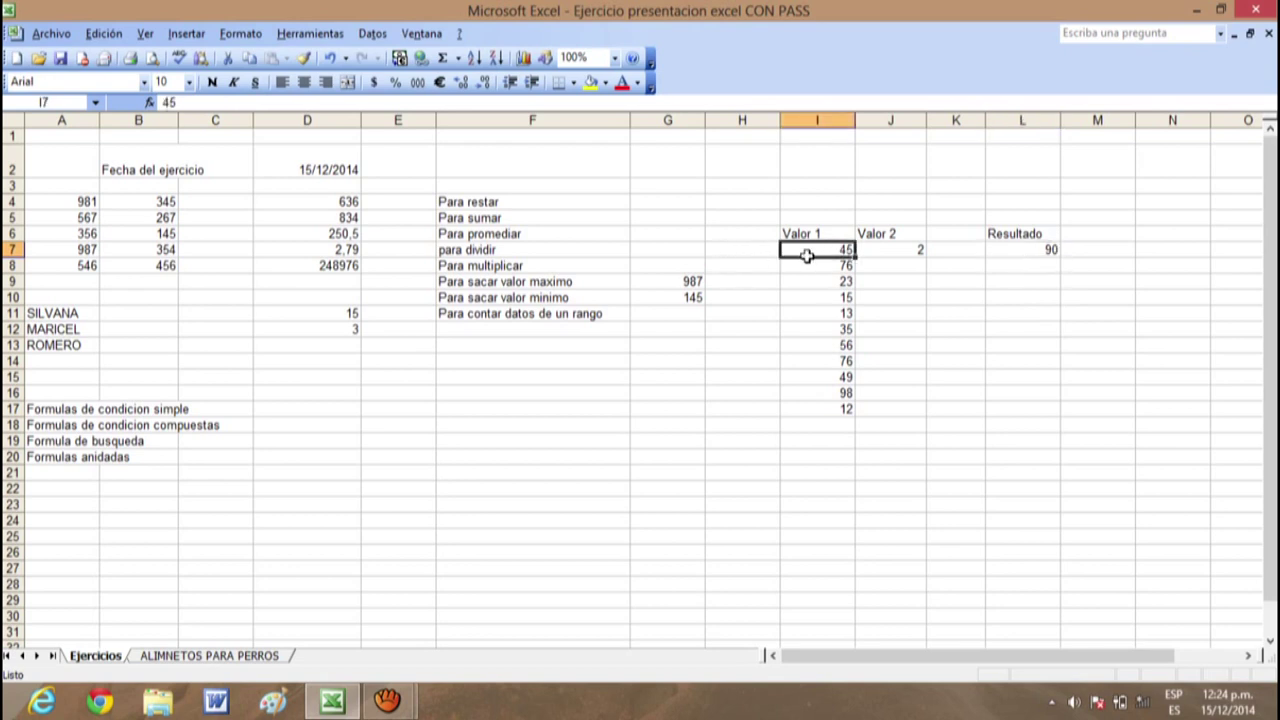
click(1000, 253)
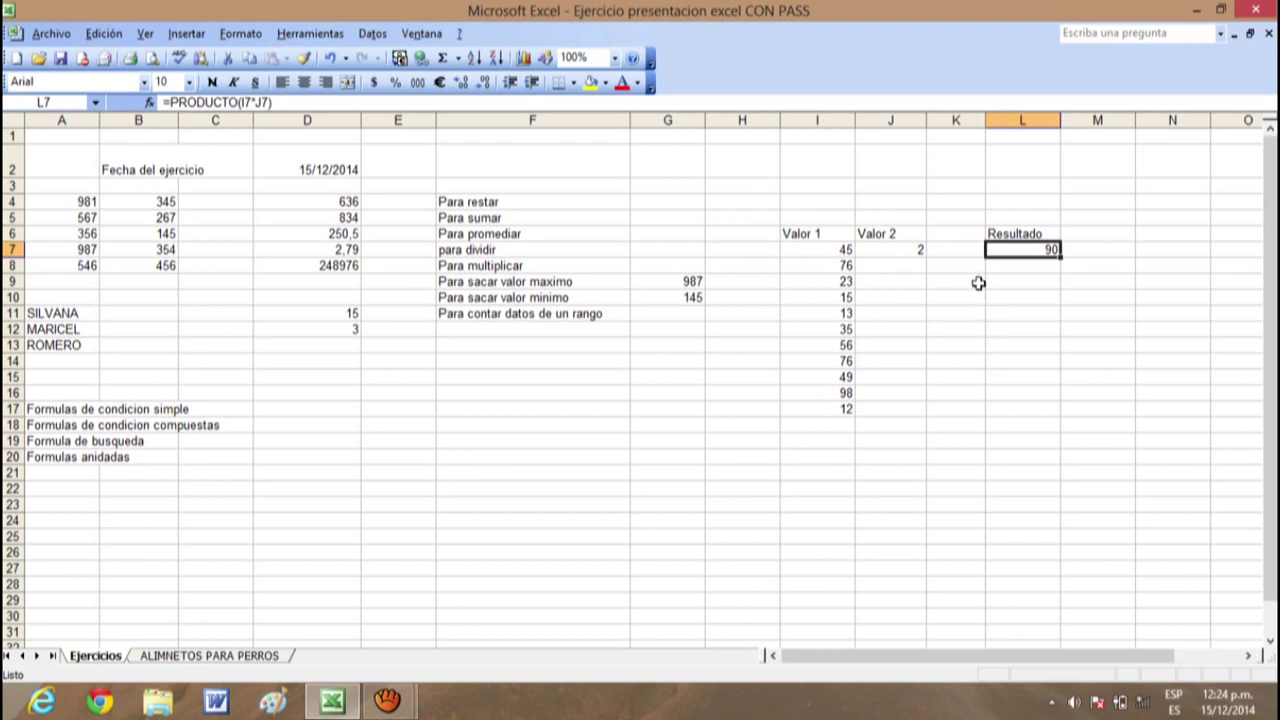
click(838, 250)
click(917, 247)
text(2)
click(831, 268)
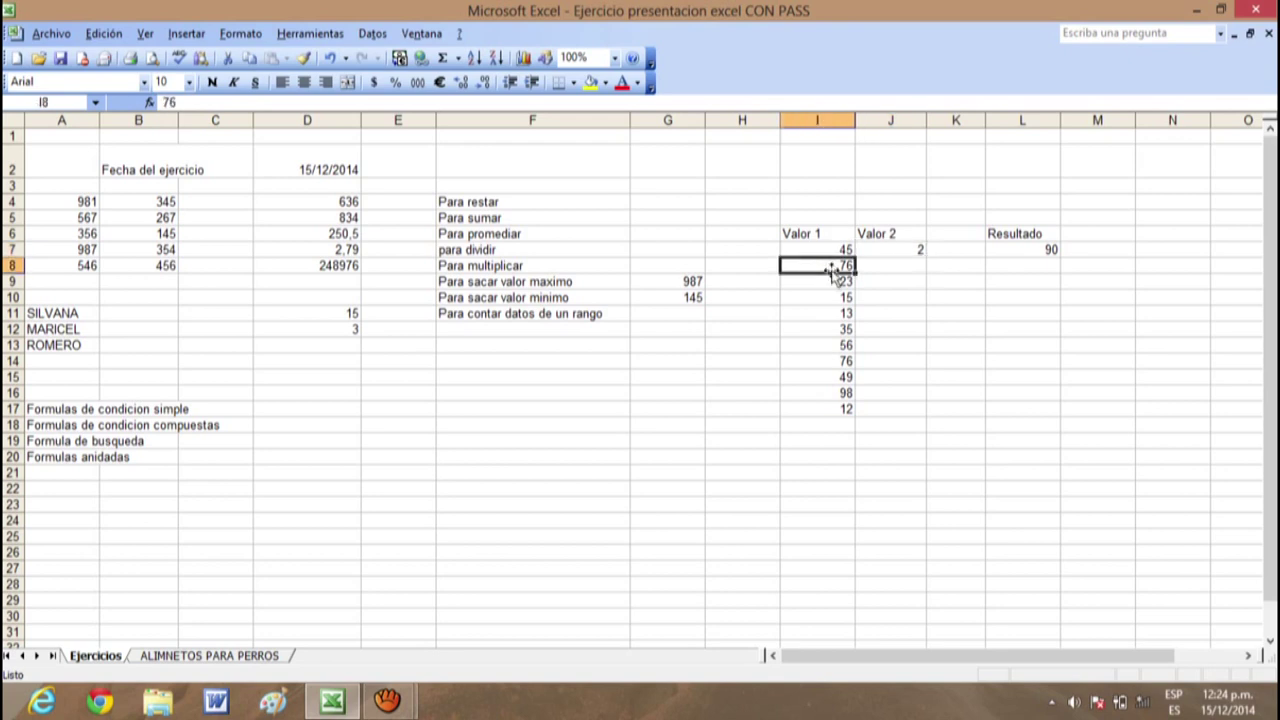
click(895, 250)
click(845, 282)
click(885, 250)
click(836, 292)
click(892, 250)
click(835, 315)
click(914, 251)
click(1043, 295)
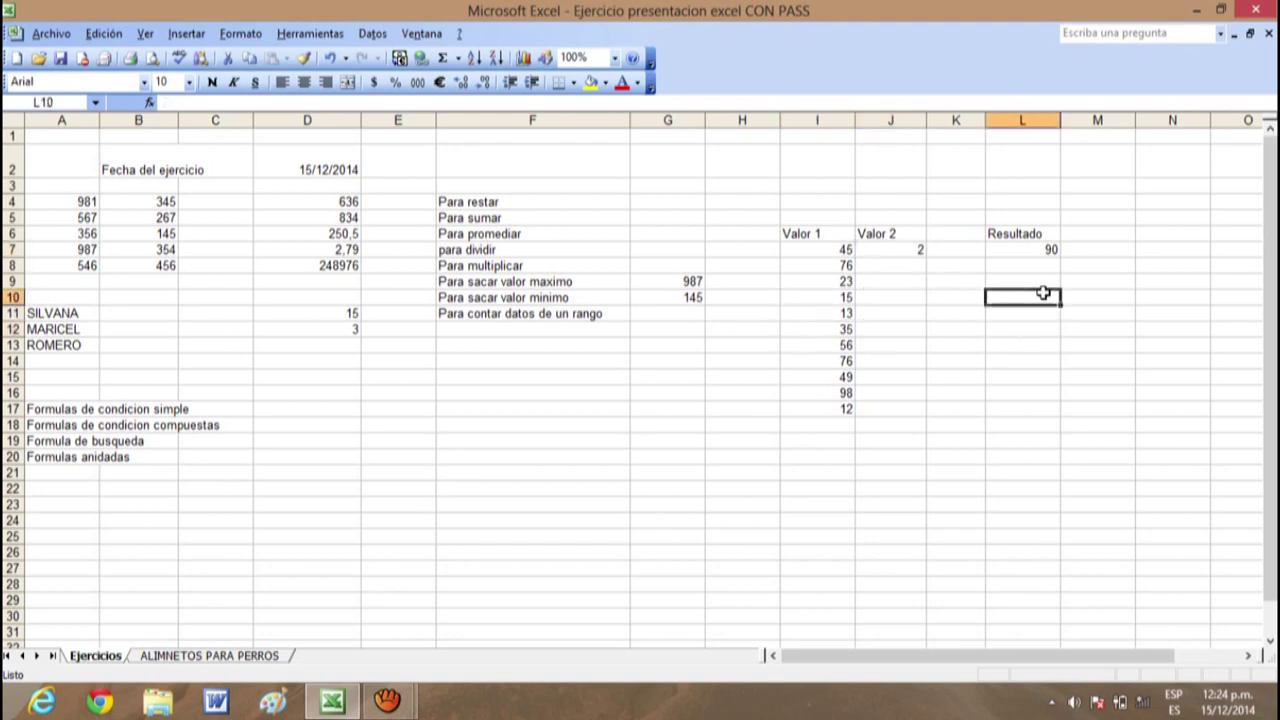
click(1045, 252)
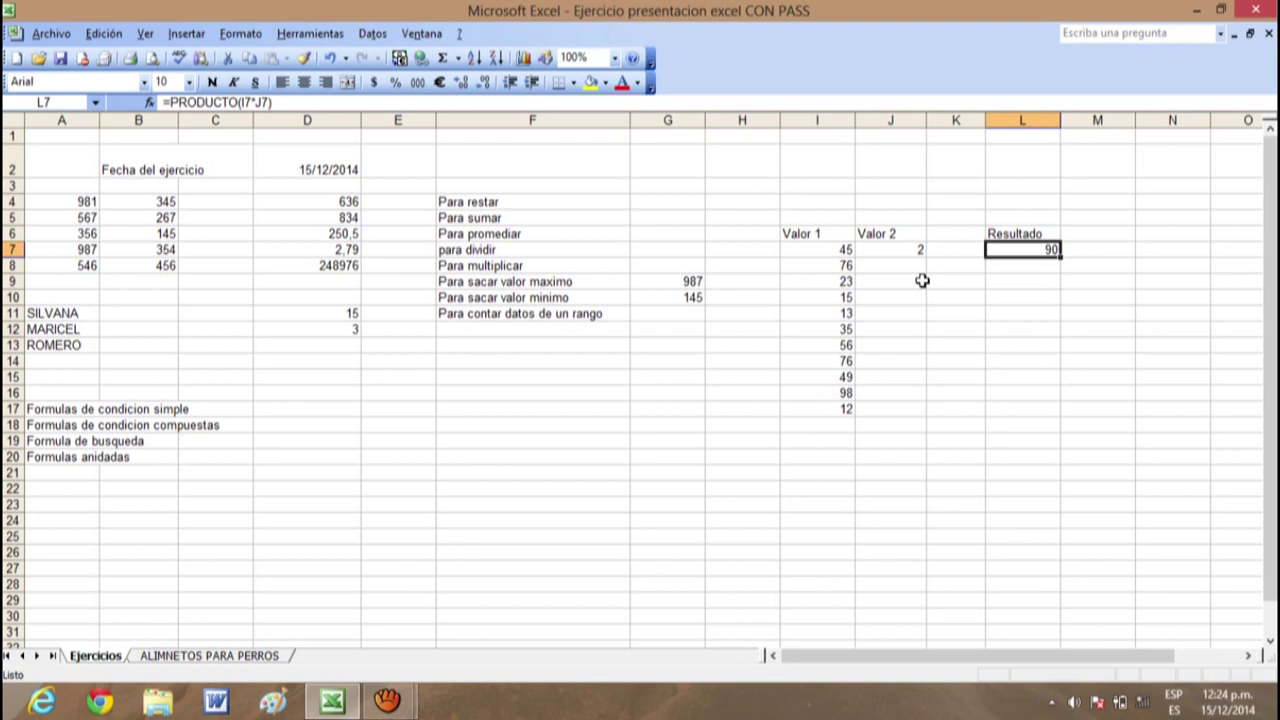
click(914, 251)
click(908, 281)
click(908, 297)
click(900, 361)
click(902, 413)
click(906, 362)
click(910, 345)
click(913, 313)
click(913, 297)
click(912, 266)
click(906, 378)
click(906, 329)
click(906, 297)
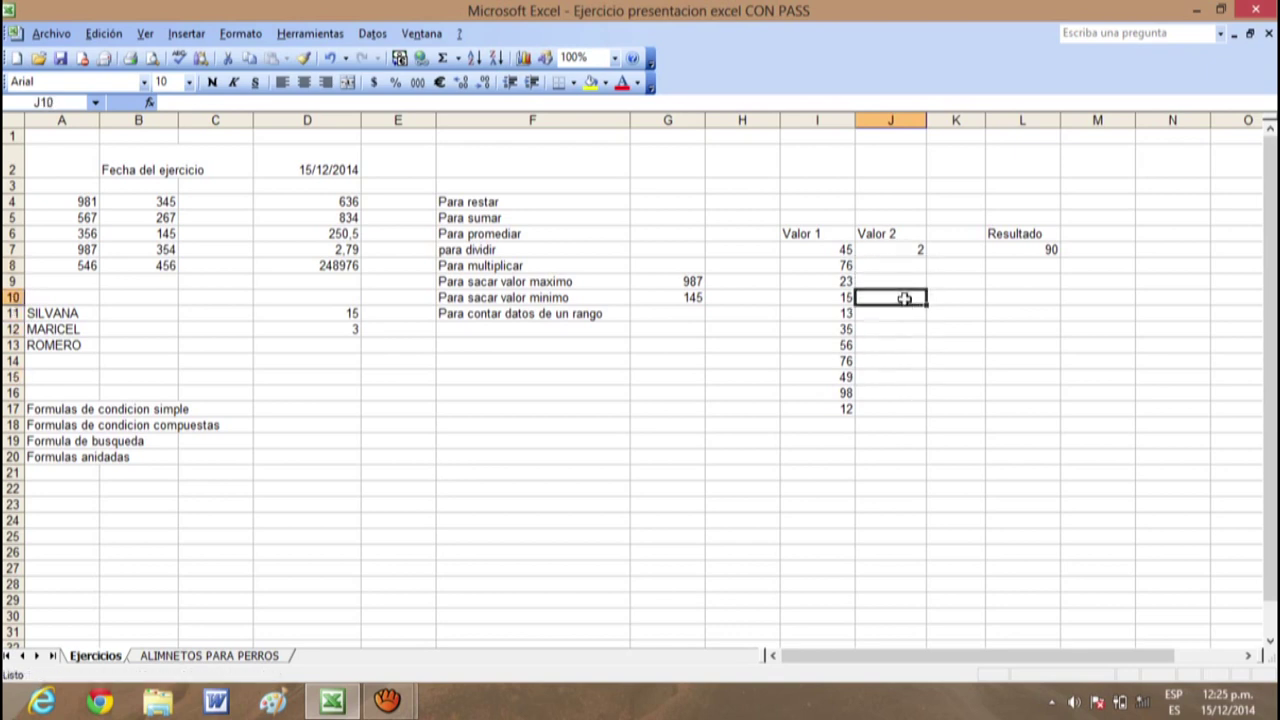
click(907, 262)
click(911, 250)
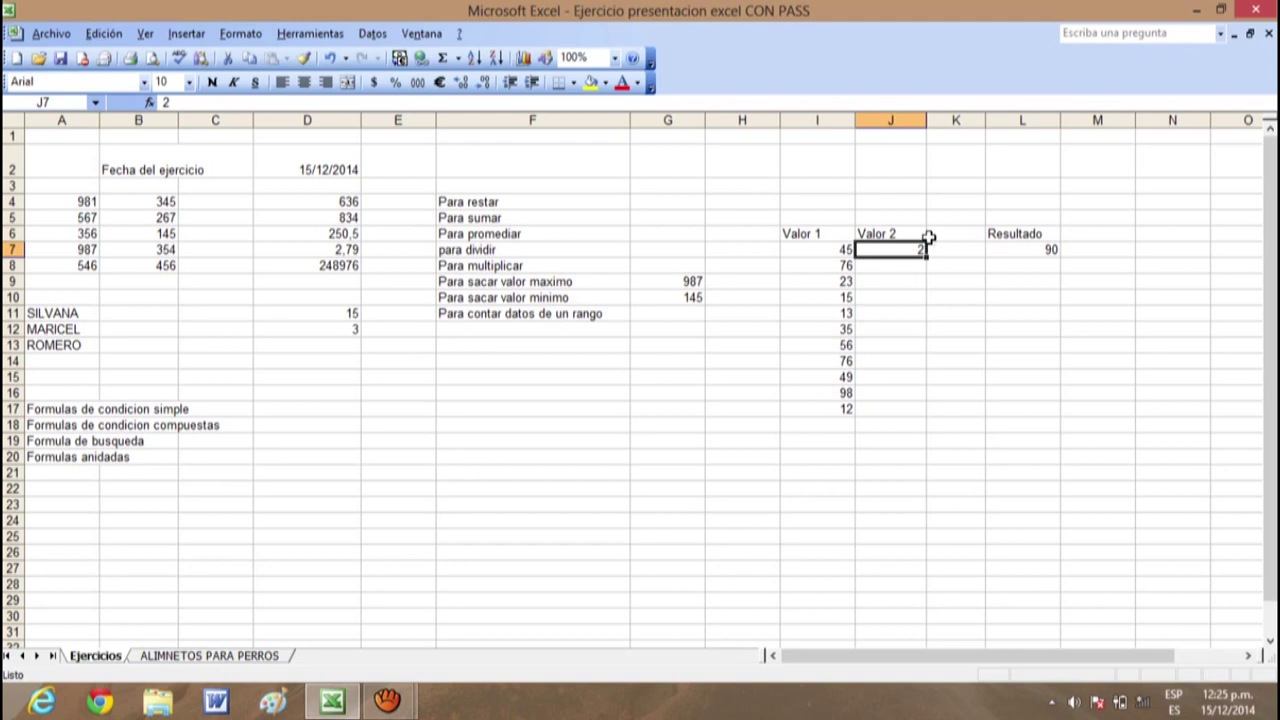
Step: Show L7's formula and highlight the empty Valor 2 cells below row 7
click(1010, 251)
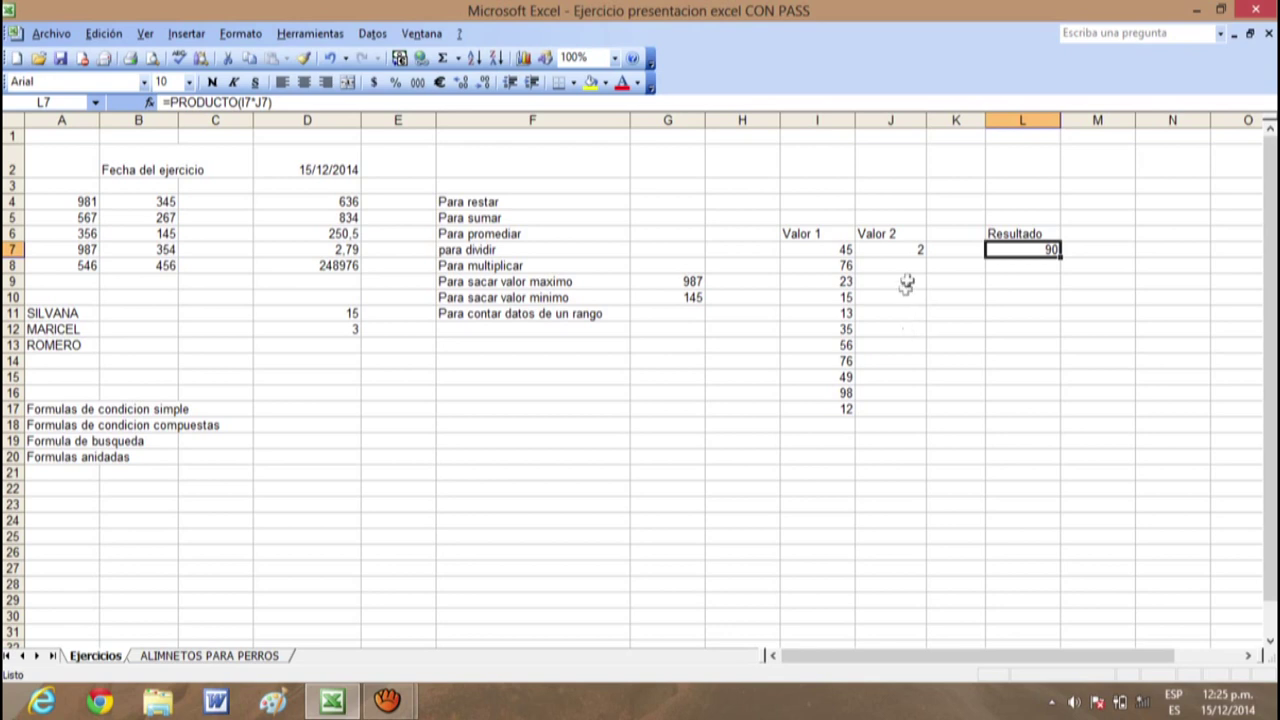
drag(903, 283, 917, 408)
click(942, 378)
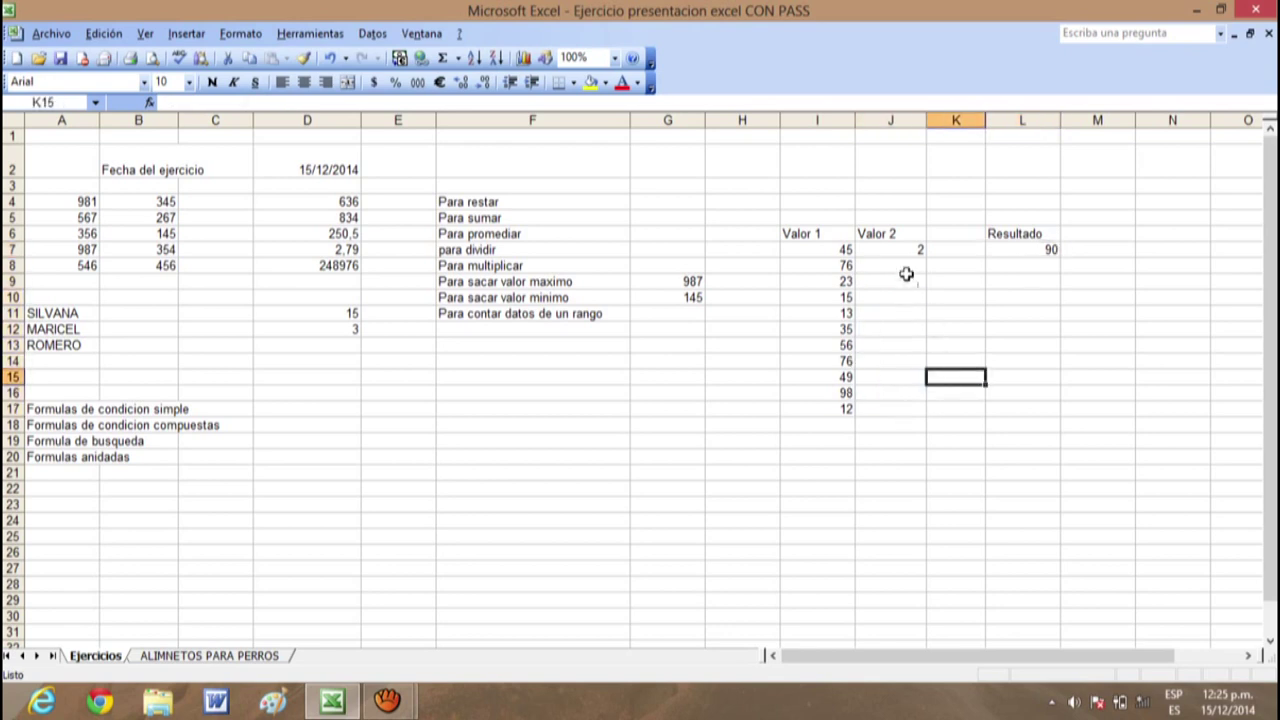
drag(906, 282, 911, 406)
click(1010, 377)
drag(891, 275, 908, 412)
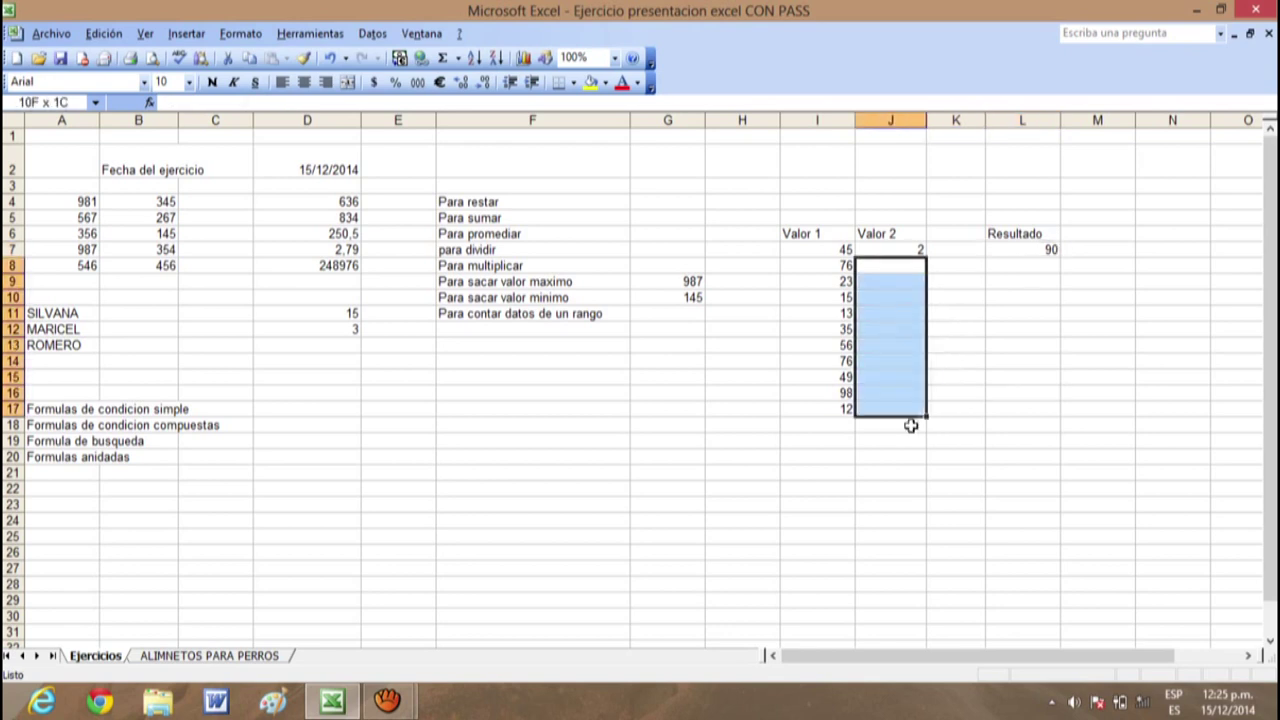
click(914, 331)
Step: Pair the Valor 1 cells below row 7 with their empty Valor 2 cells
click(835, 288)
click(845, 300)
click(900, 300)
click(845, 300)
click(900, 297)
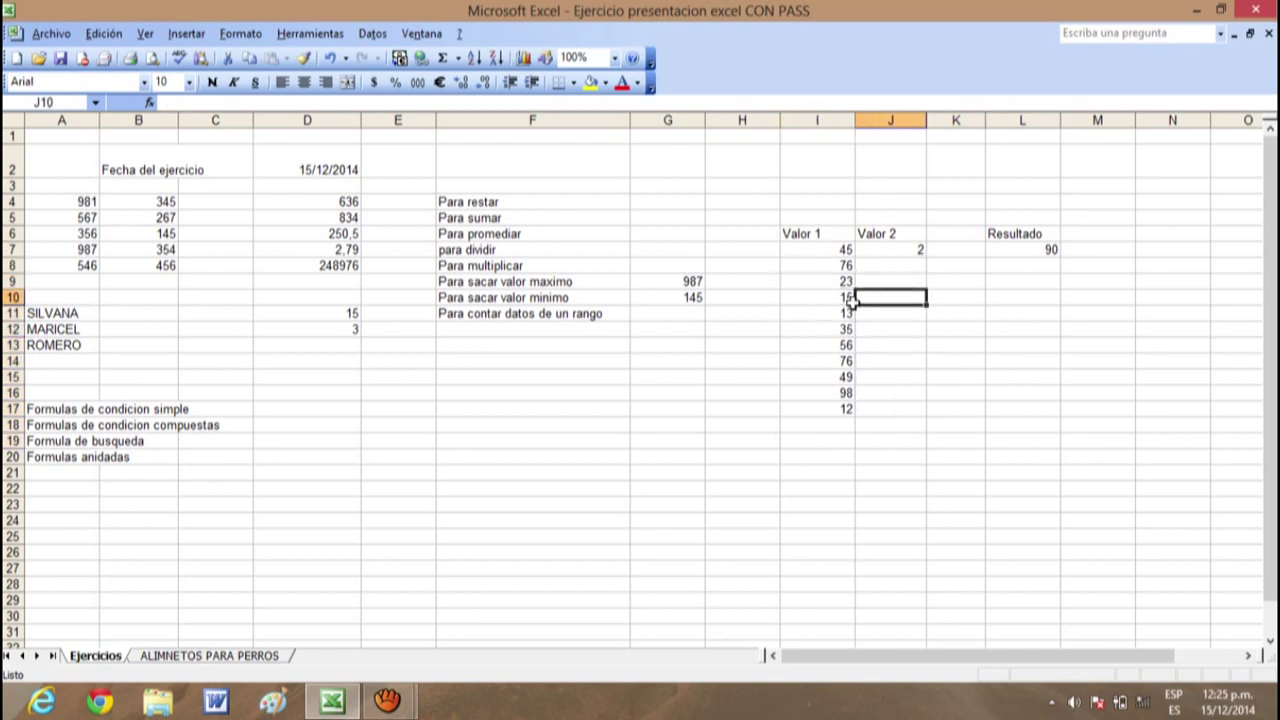
key(Up)
key(Up)
key(Up)
click(880, 297)
Step: Match each lower Valor 1 cell against the Valor 2 in J7, then show L7's formula again
click(914, 251)
click(848, 317)
click(903, 257)
click(838, 341)
click(914, 250)
click(845, 364)
click(915, 256)
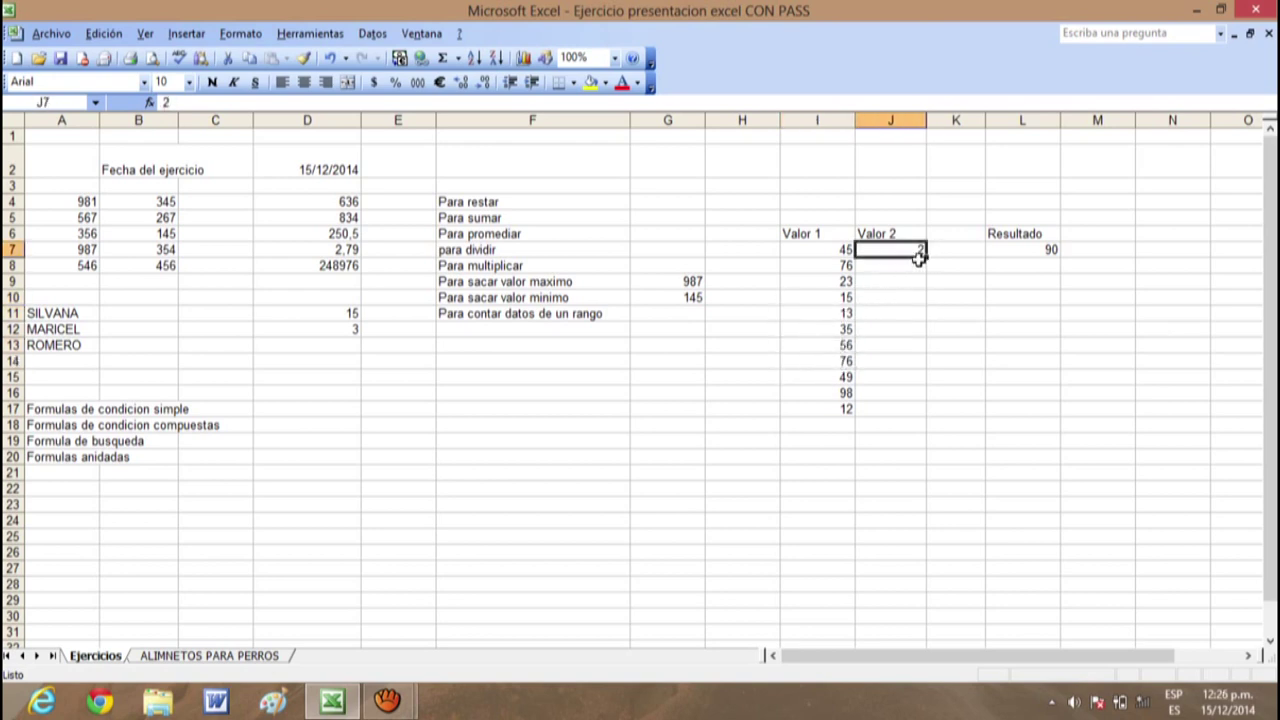
click(946, 325)
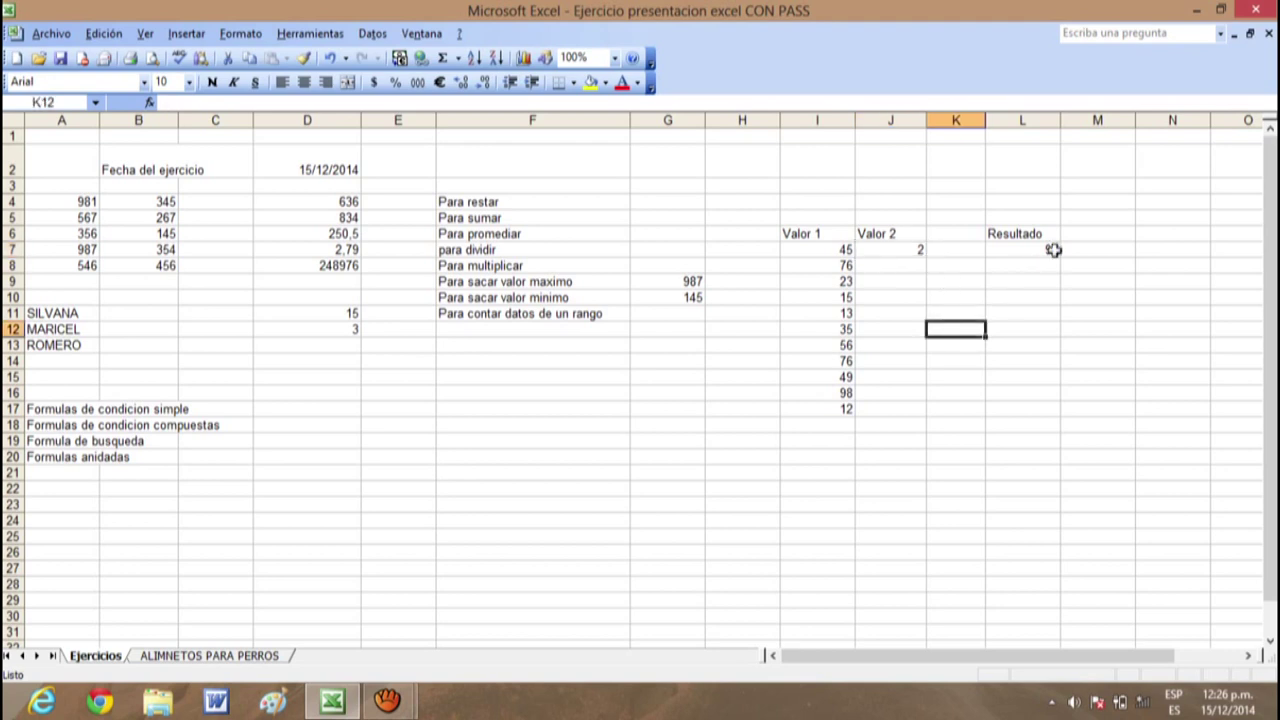
click(1054, 251)
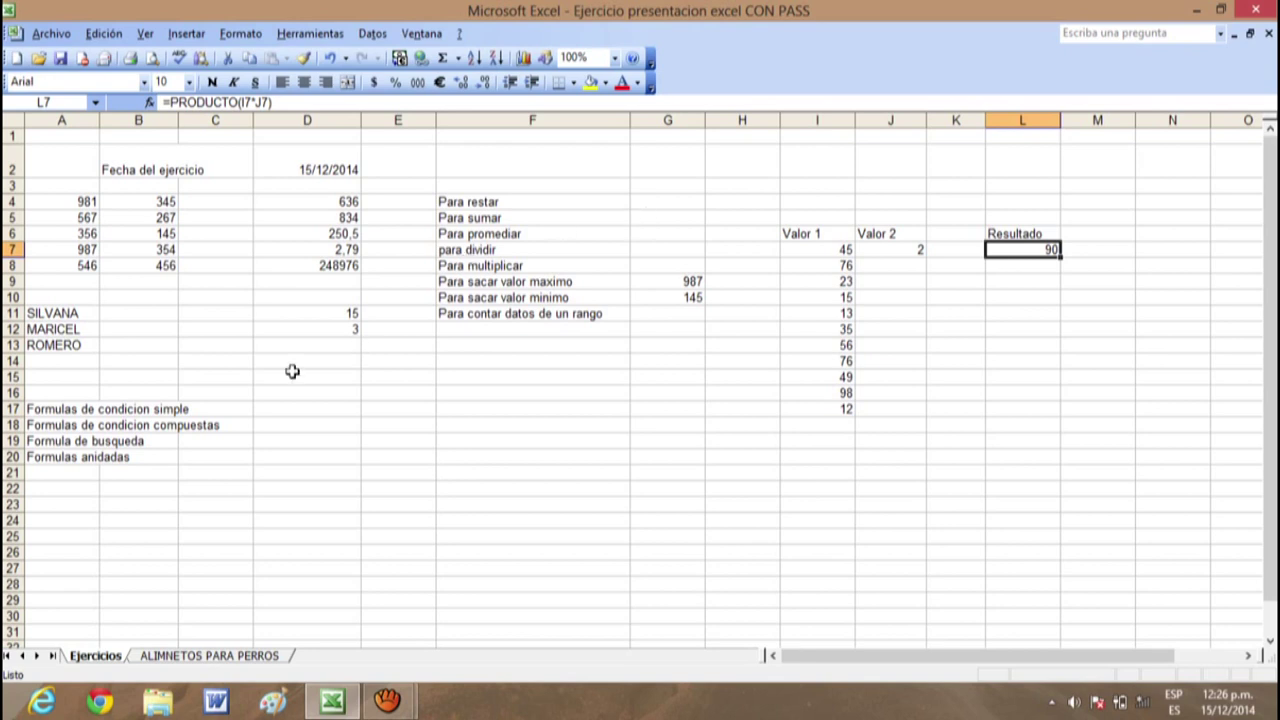
Step: Edit L7's formula in the formula bar to =PRODUCTO(I7*$J$7), locking Valor 2
click(258, 104)
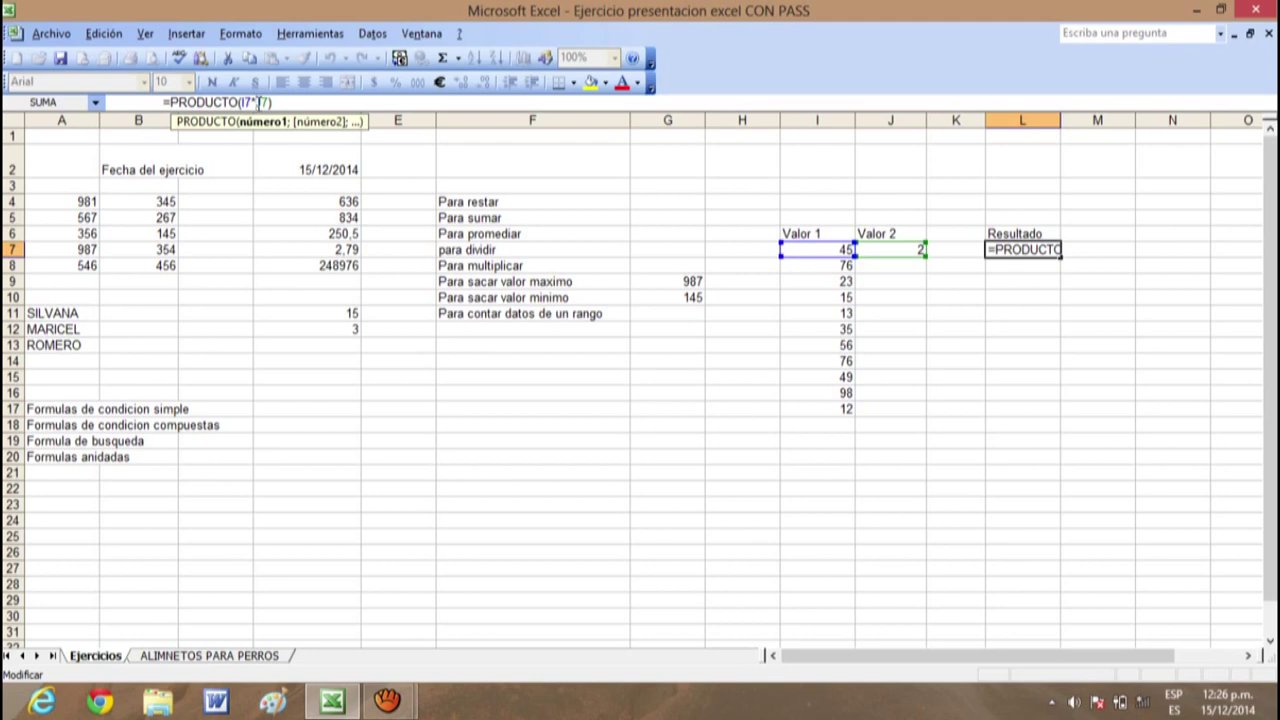
text($J$)
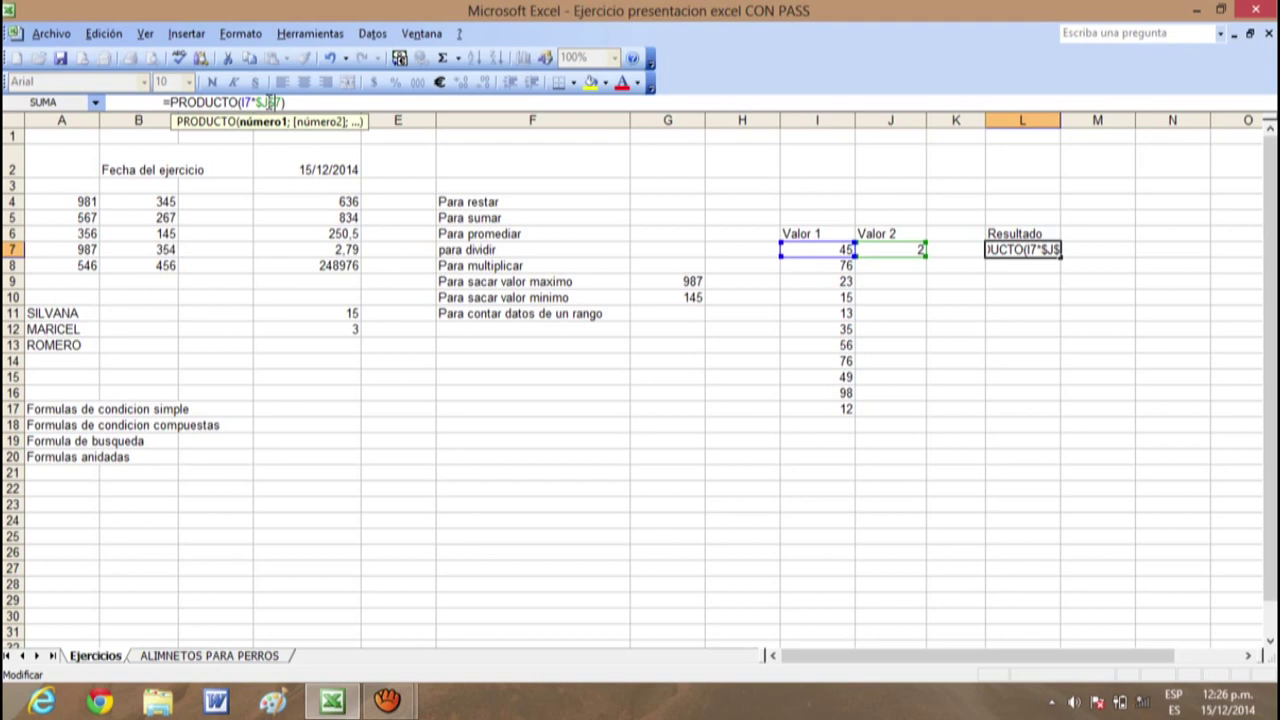
key(Return)
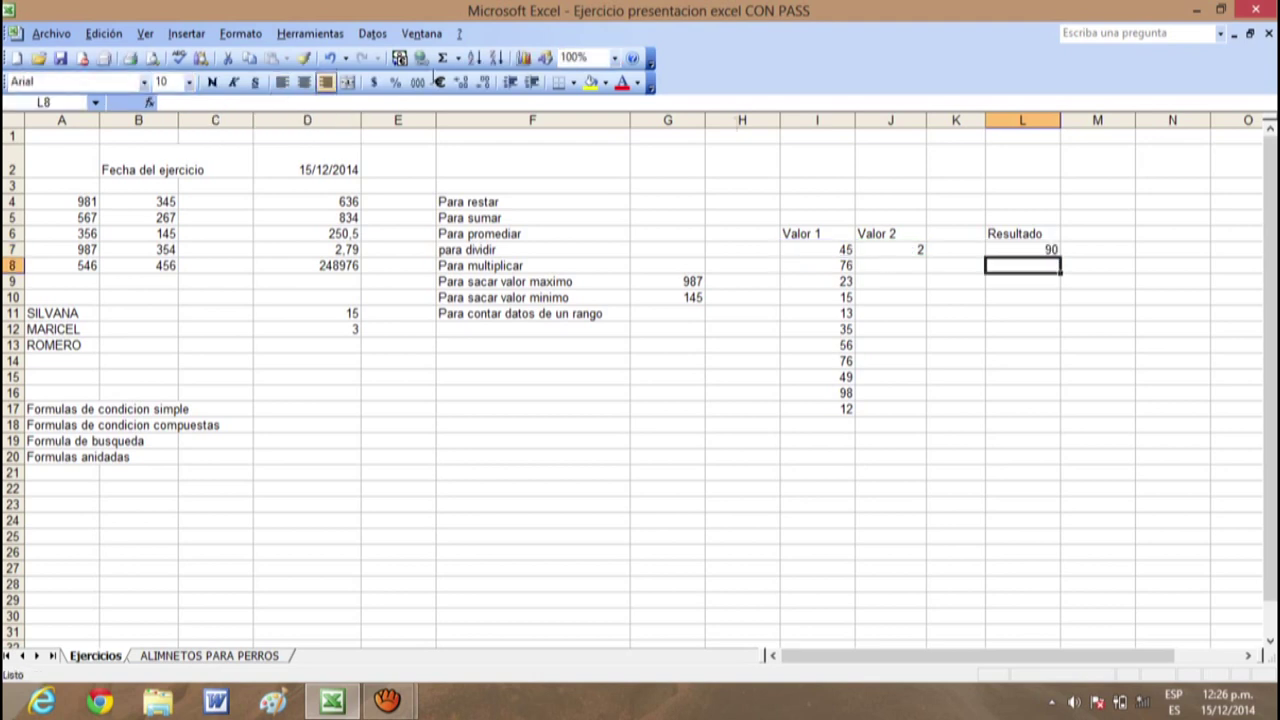
Step: Fill L7's formula down to L17, giving doubled Valor 1 results from 152 to 24
click(1048, 250)
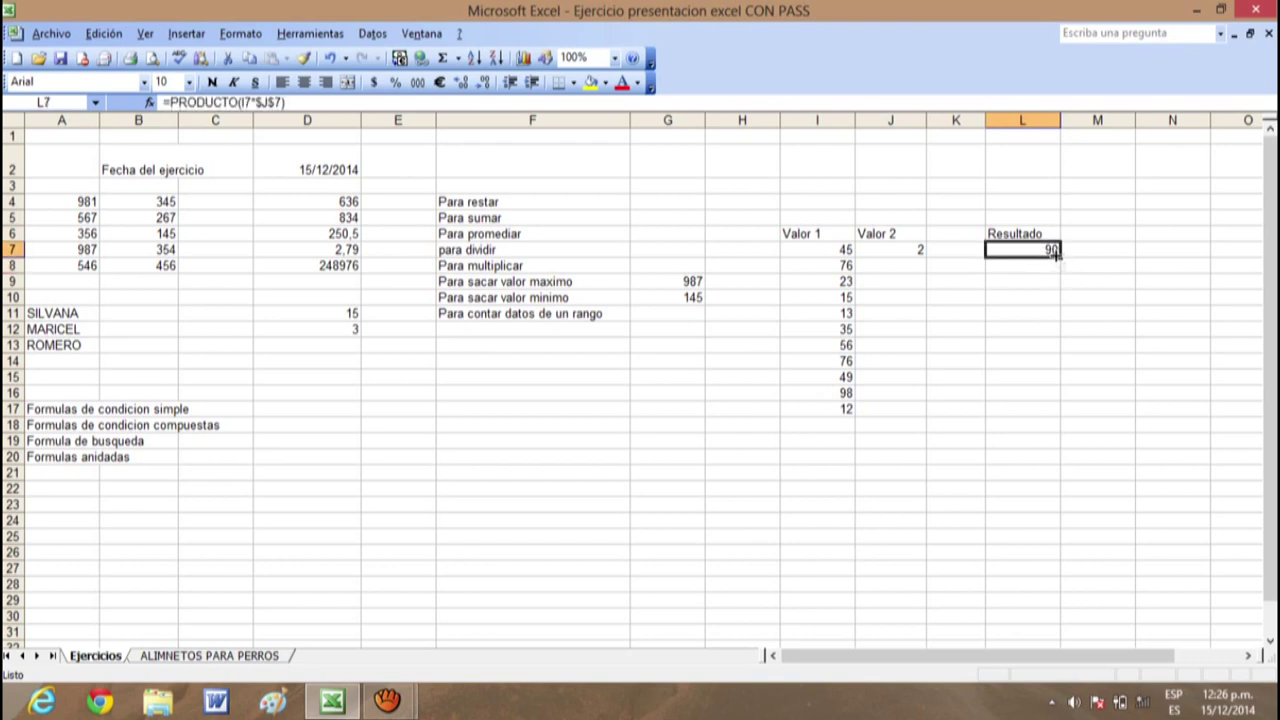
drag(1059, 256, 1062, 418)
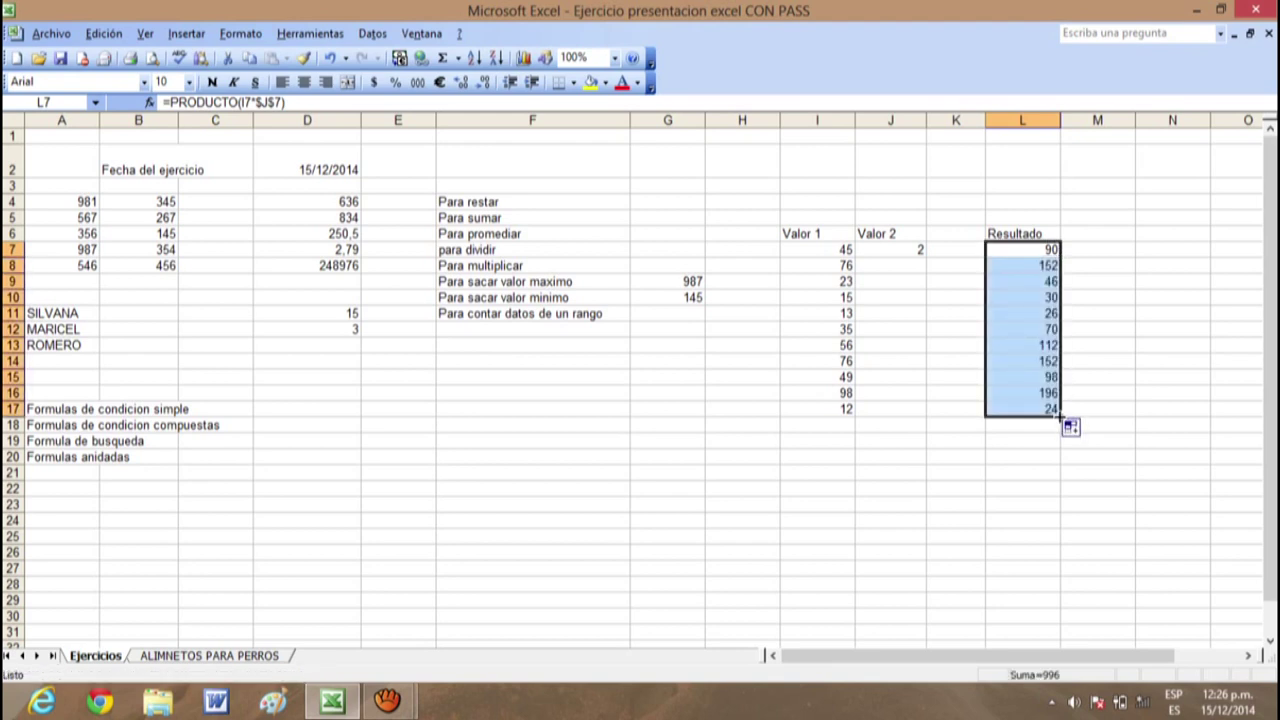
click(1082, 371)
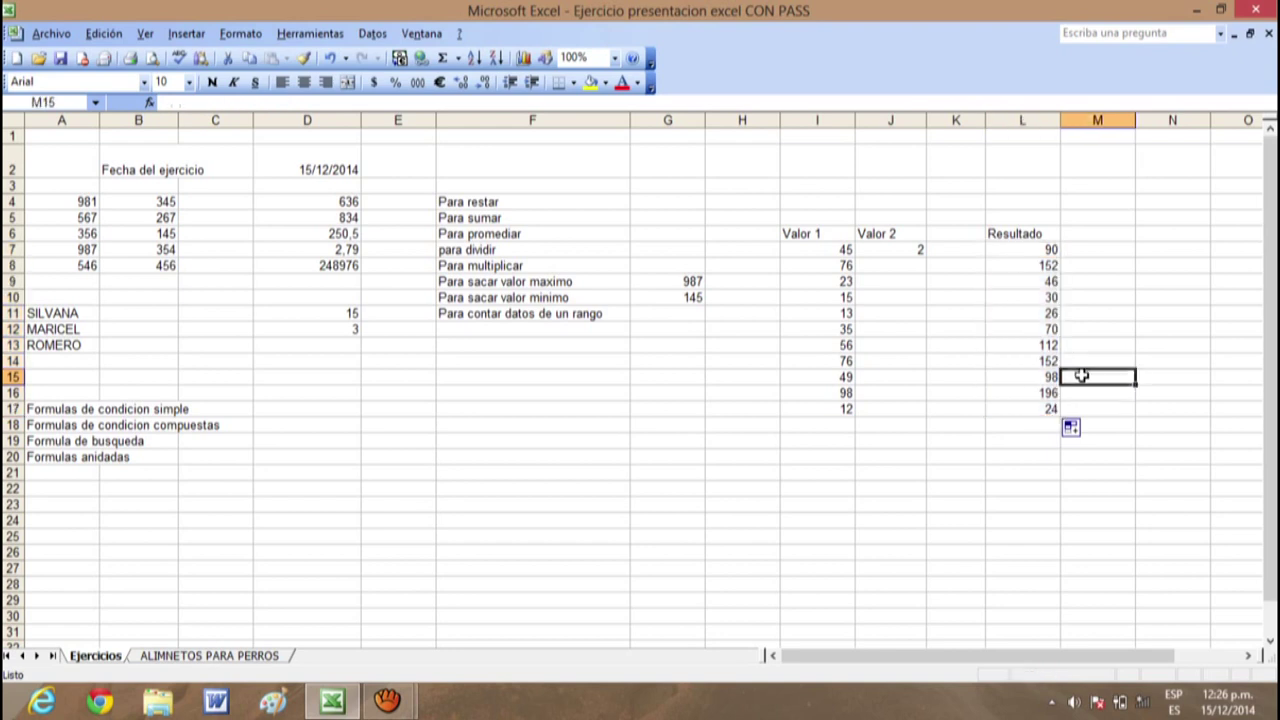
click(1020, 238)
click(1027, 250)
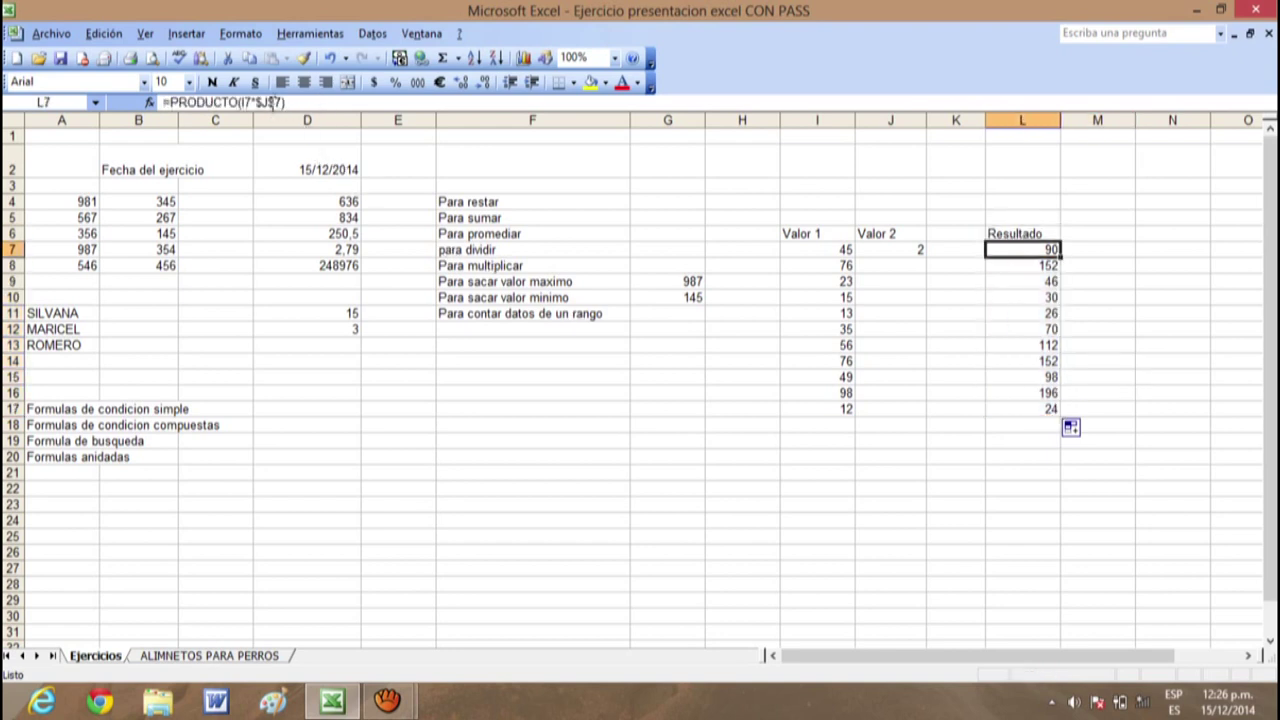
Step: Remove the $ signs from J7 in L7's formula and restore $J$7 with F4
click(273, 102)
click(264, 103)
key(Delete)
click(258, 103)
key(Delete)
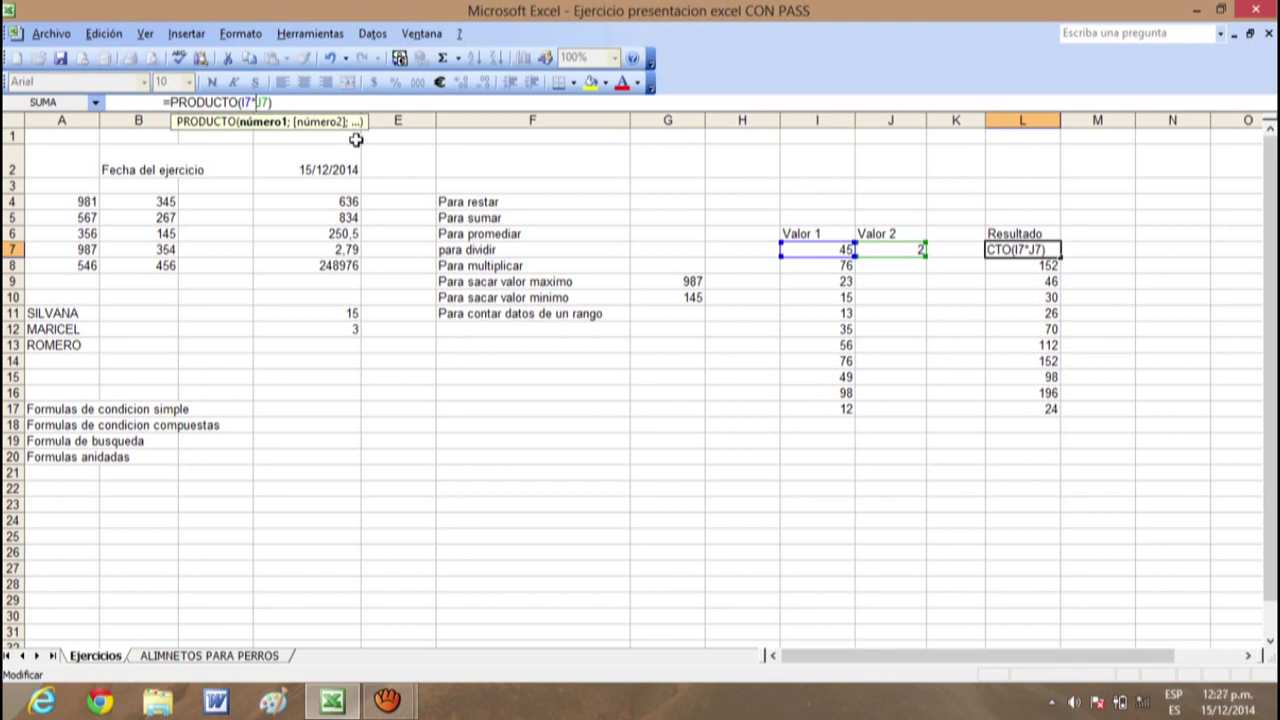
key(F4)
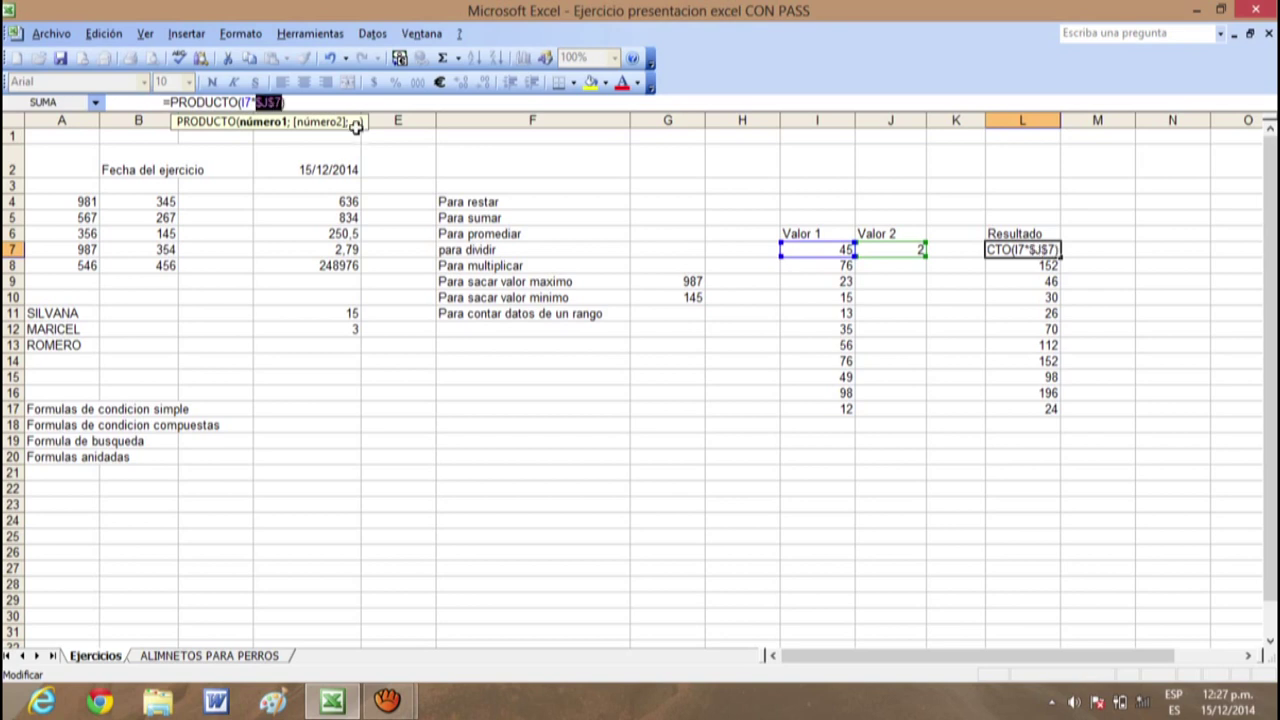
key(Right)
key(Right)
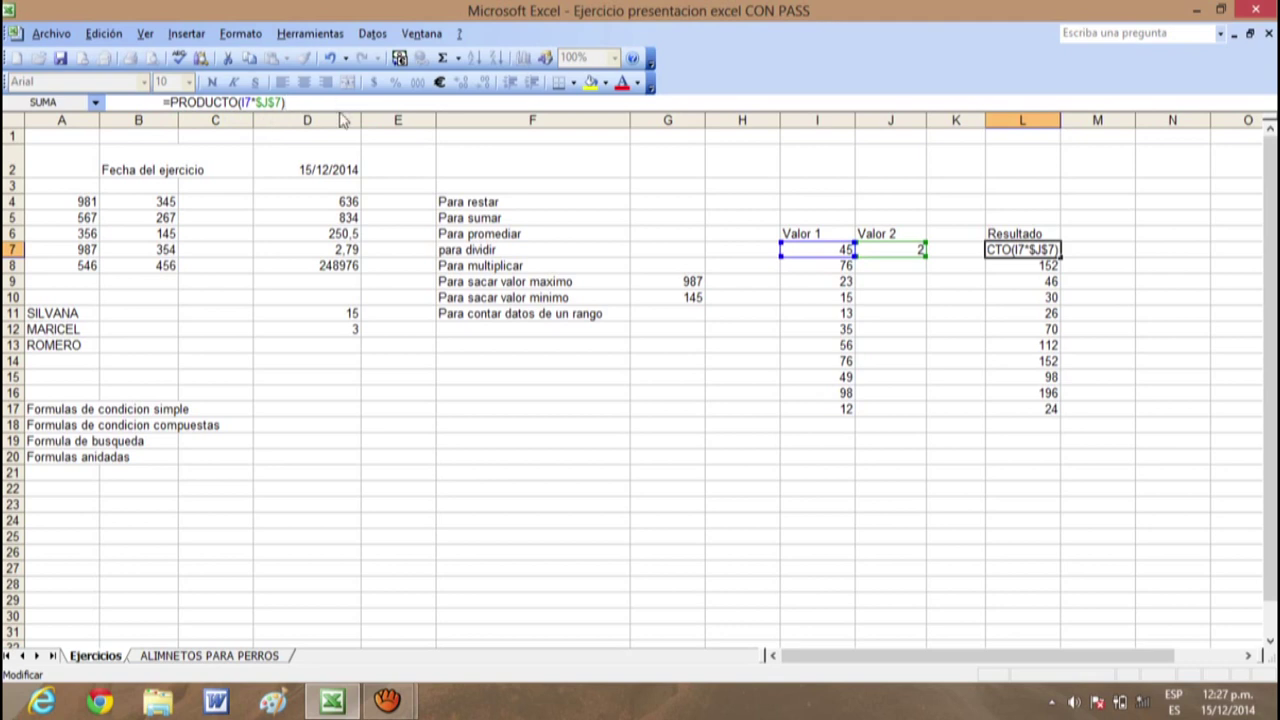
key(Return)
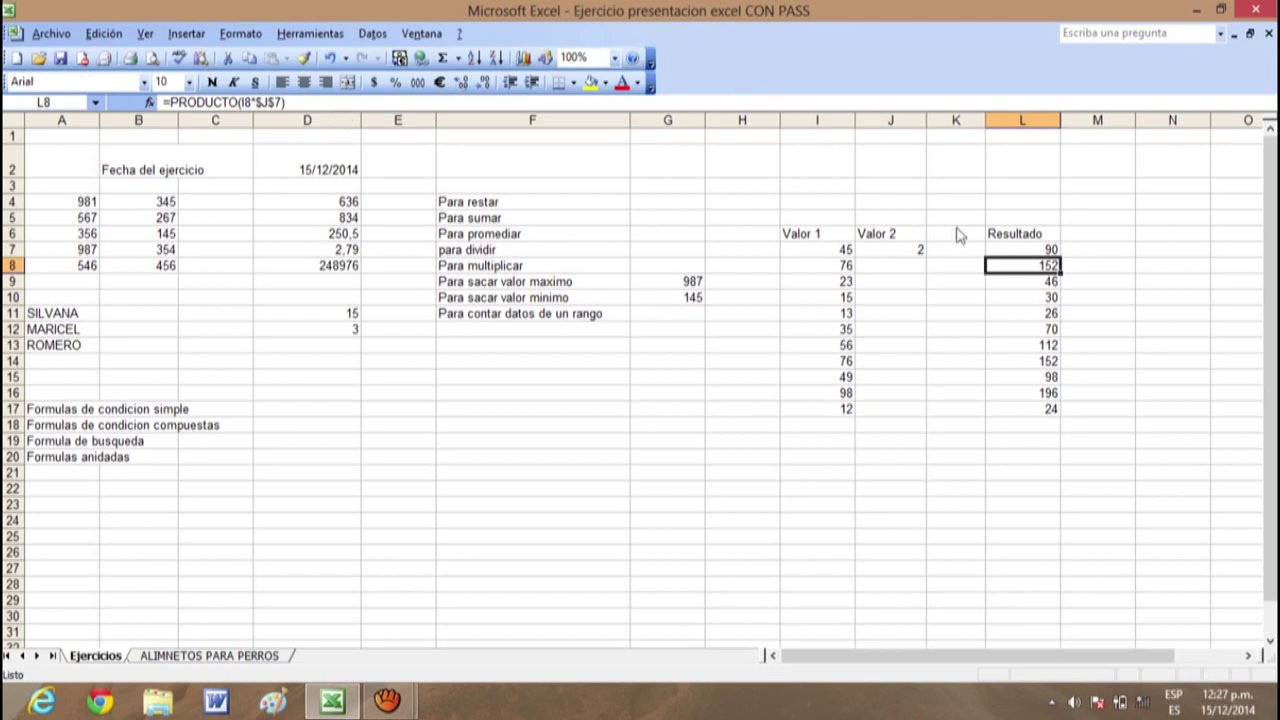
drag(1020, 265, 1038, 396)
right_click(1045, 368)
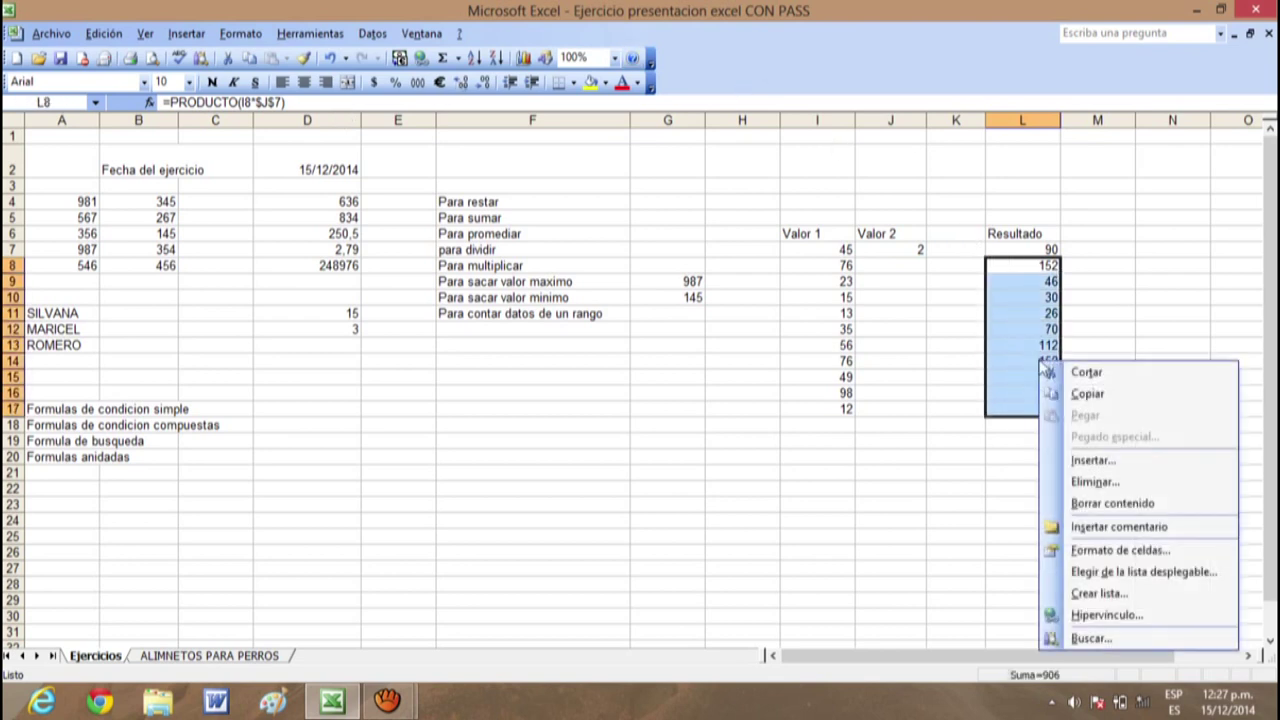
click(1112, 503)
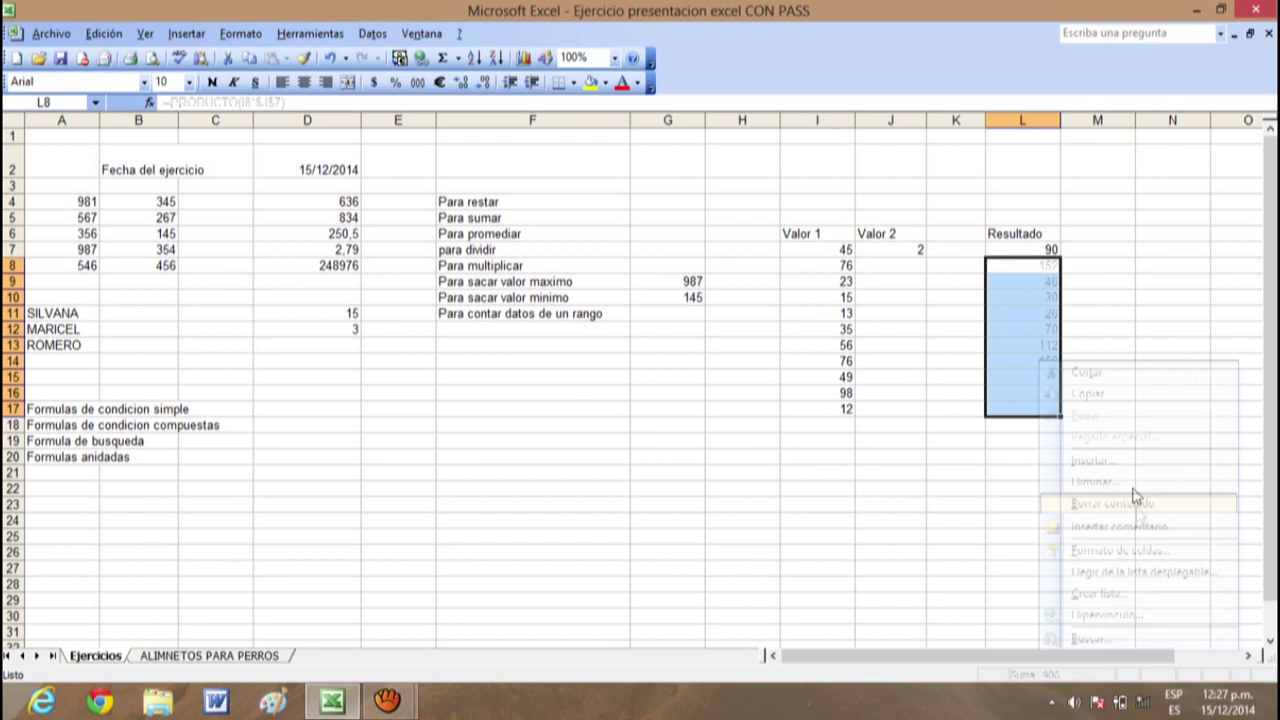
click(1026, 249)
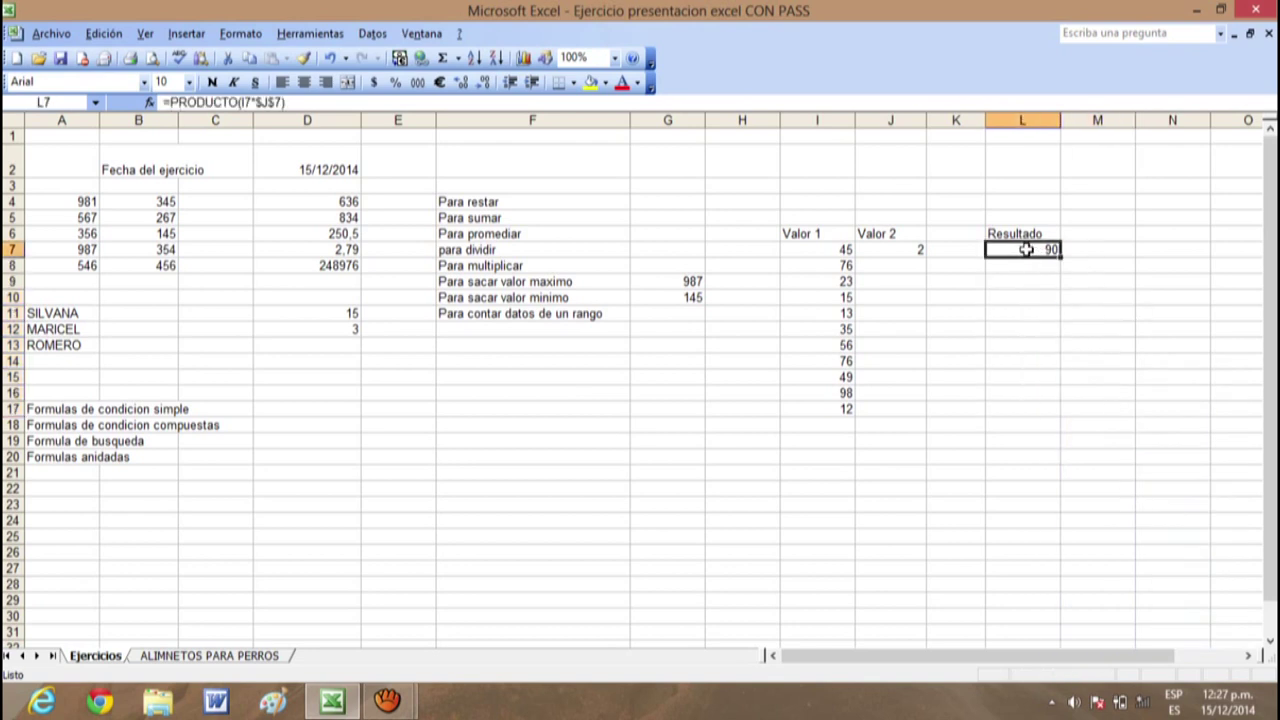
drag(1062, 256, 1049, 410)
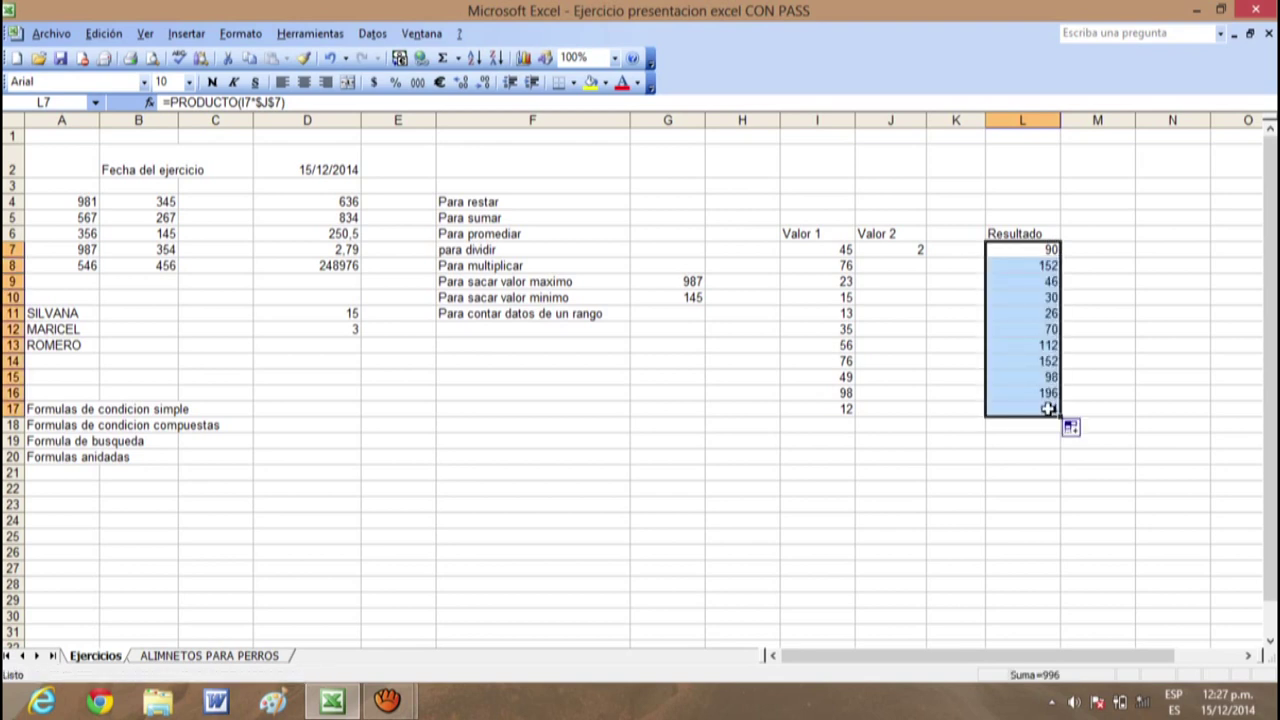
click(1121, 390)
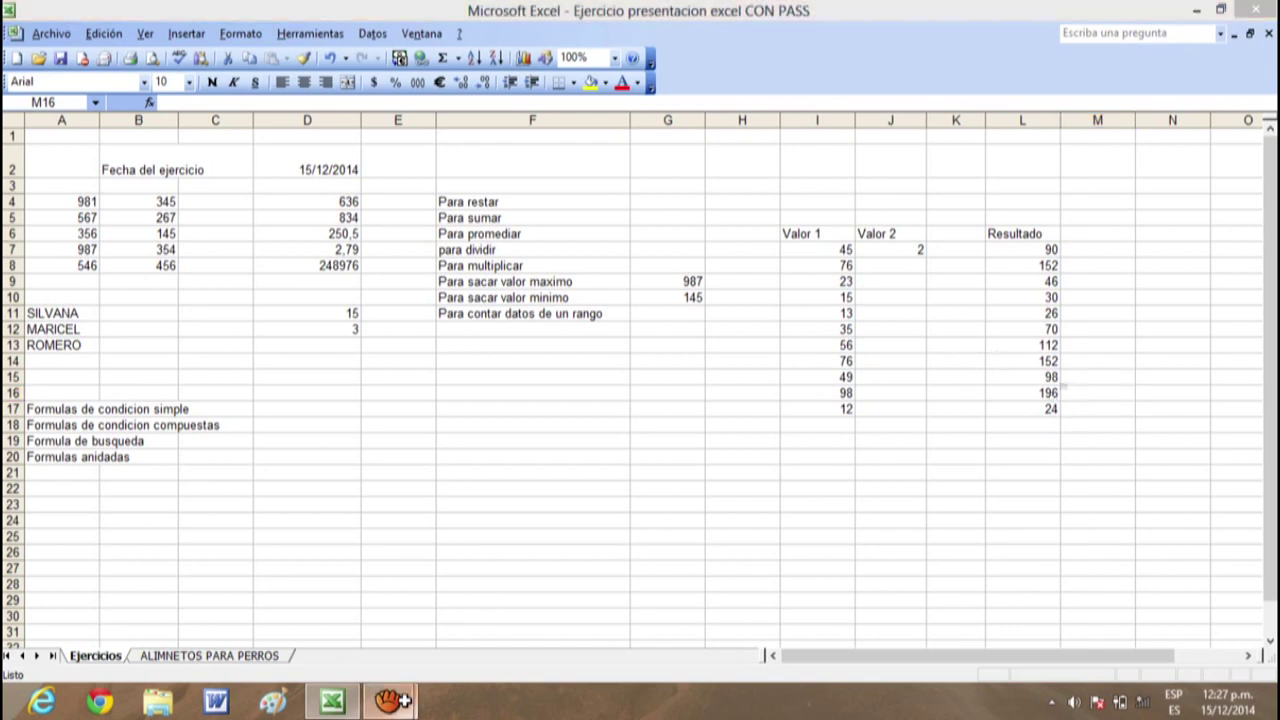
mouse_move(387, 700)
click(516, 536)
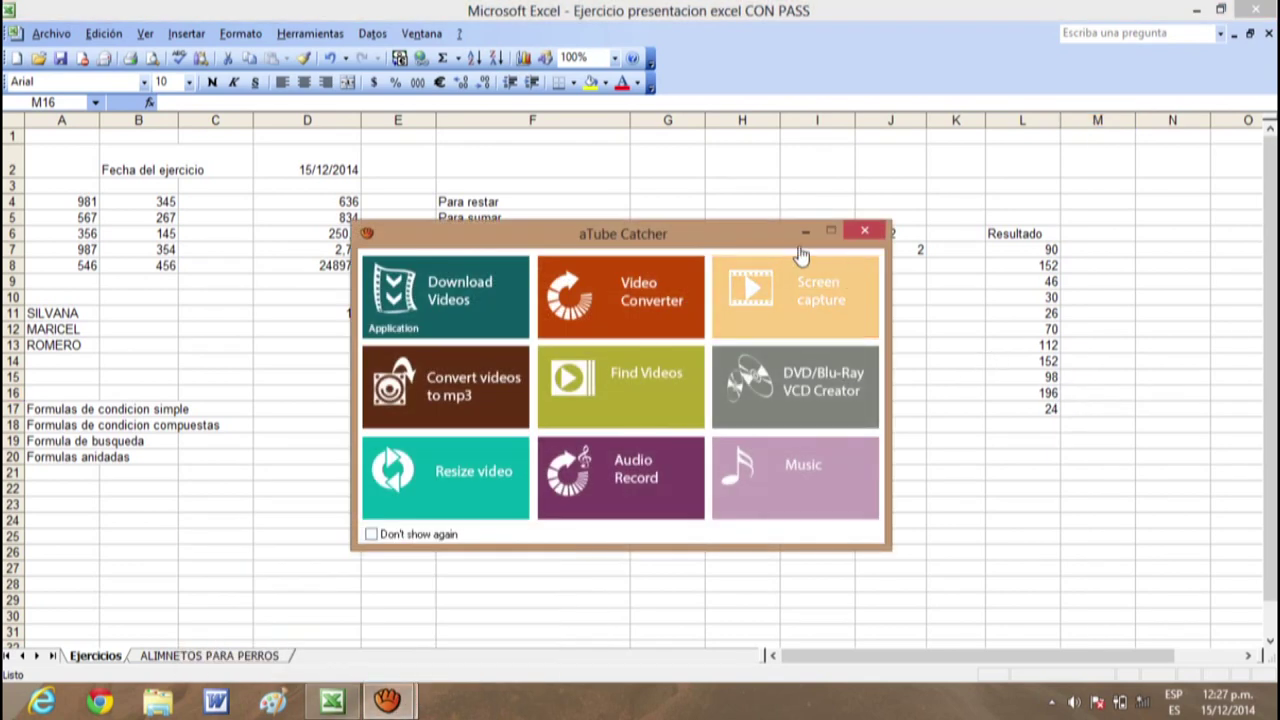
click(1197, 10)
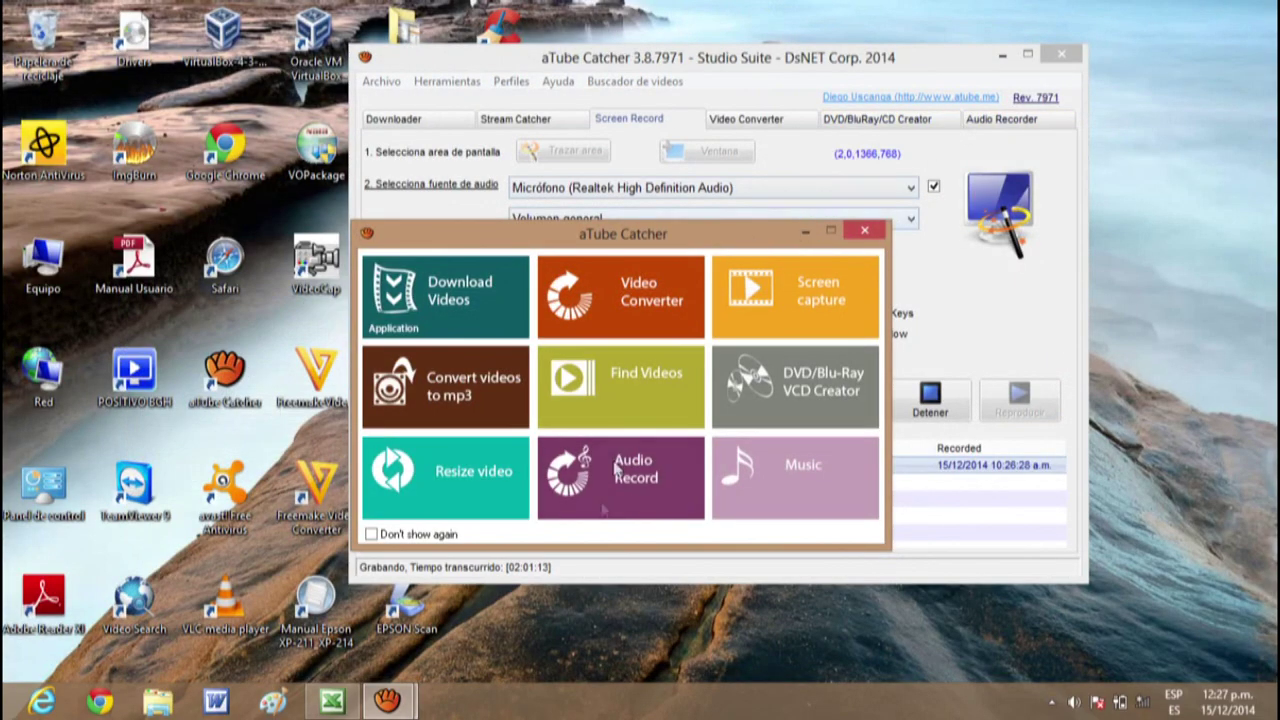
click(347, 694)
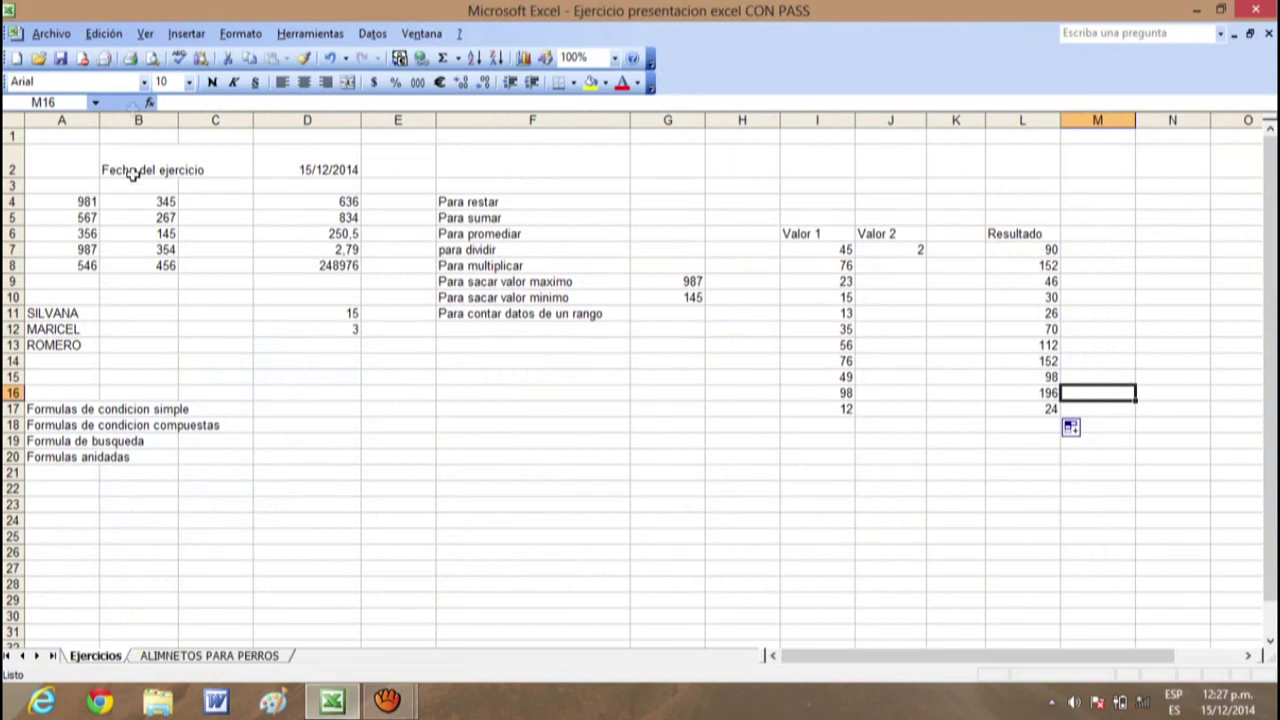
Step: Save as 'Ejercicio presentacion excel CON PASS', replacing the existing file, and close Excel
click(48, 38)
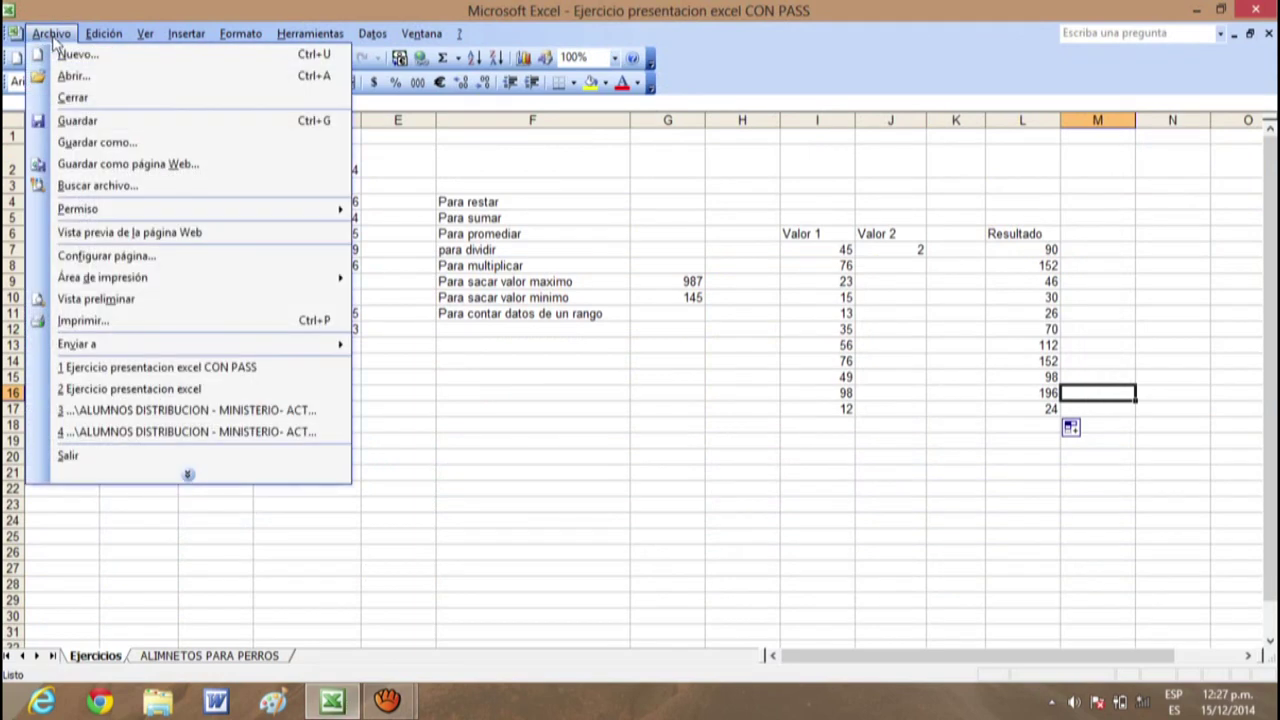
click(260, 149)
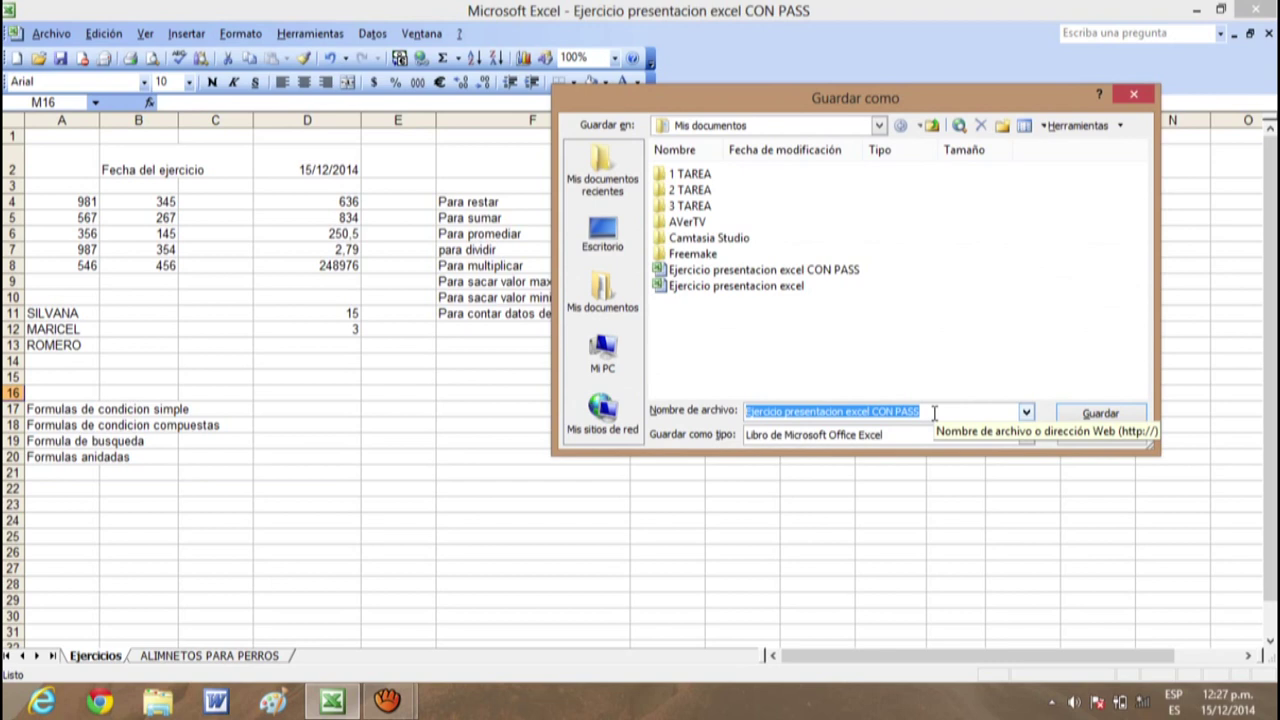
click(1095, 415)
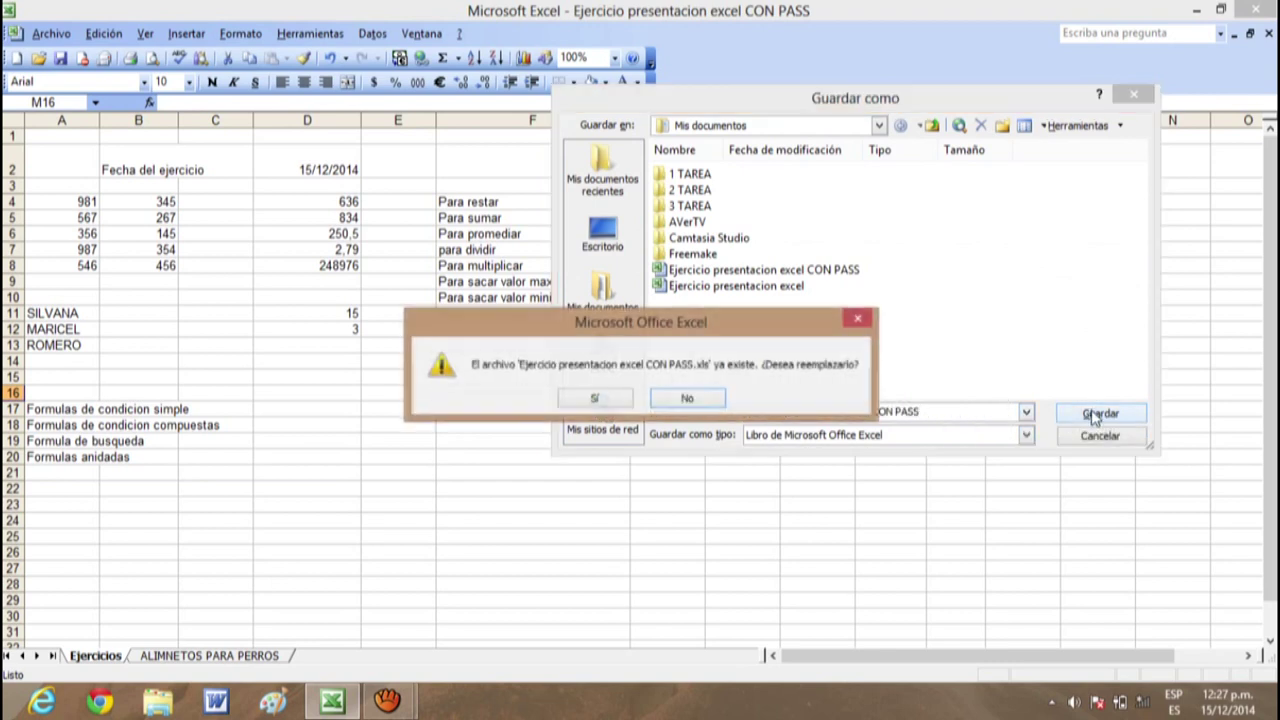
click(600, 398)
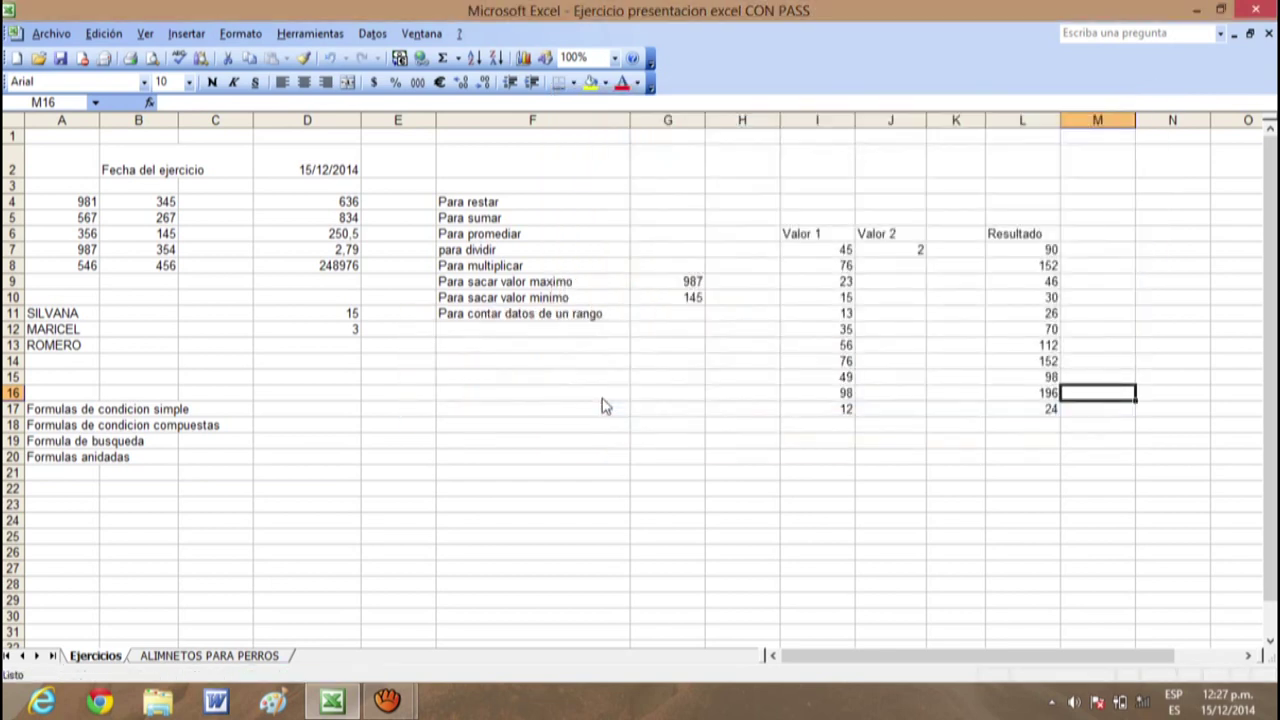
click(1250, 8)
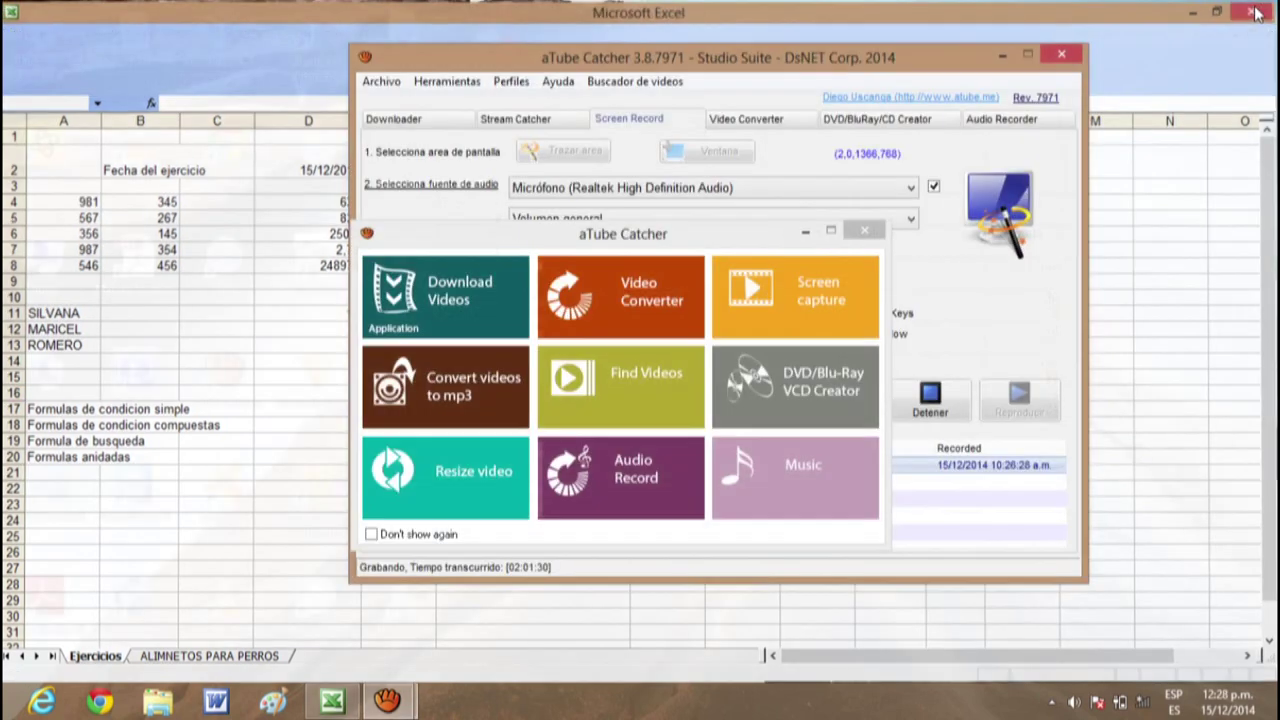